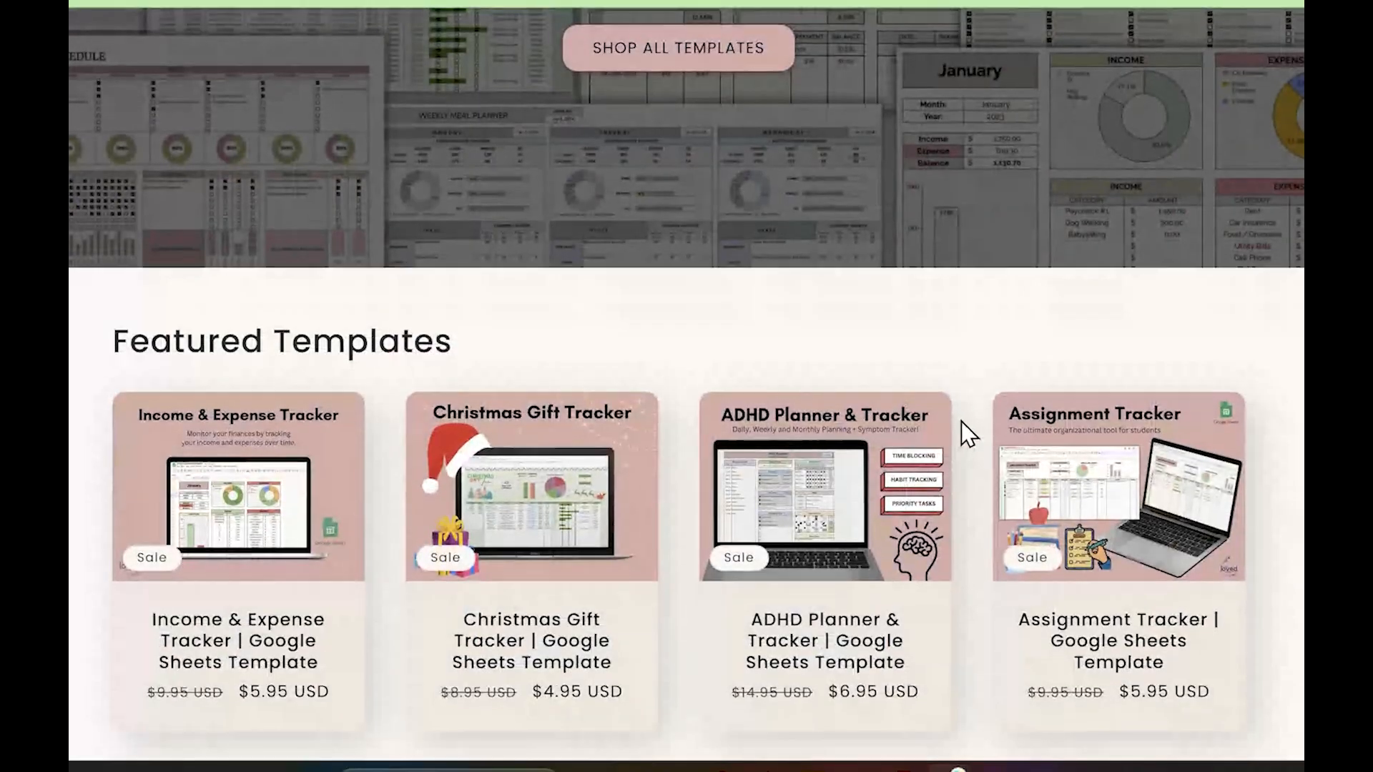
pyautogui.scroll(-4, 960, 431)
# Look through the store's featured templates and highlight the title of the Google Sheets Masterclass course listing
pyautogui.scroll(1, 547, 343)
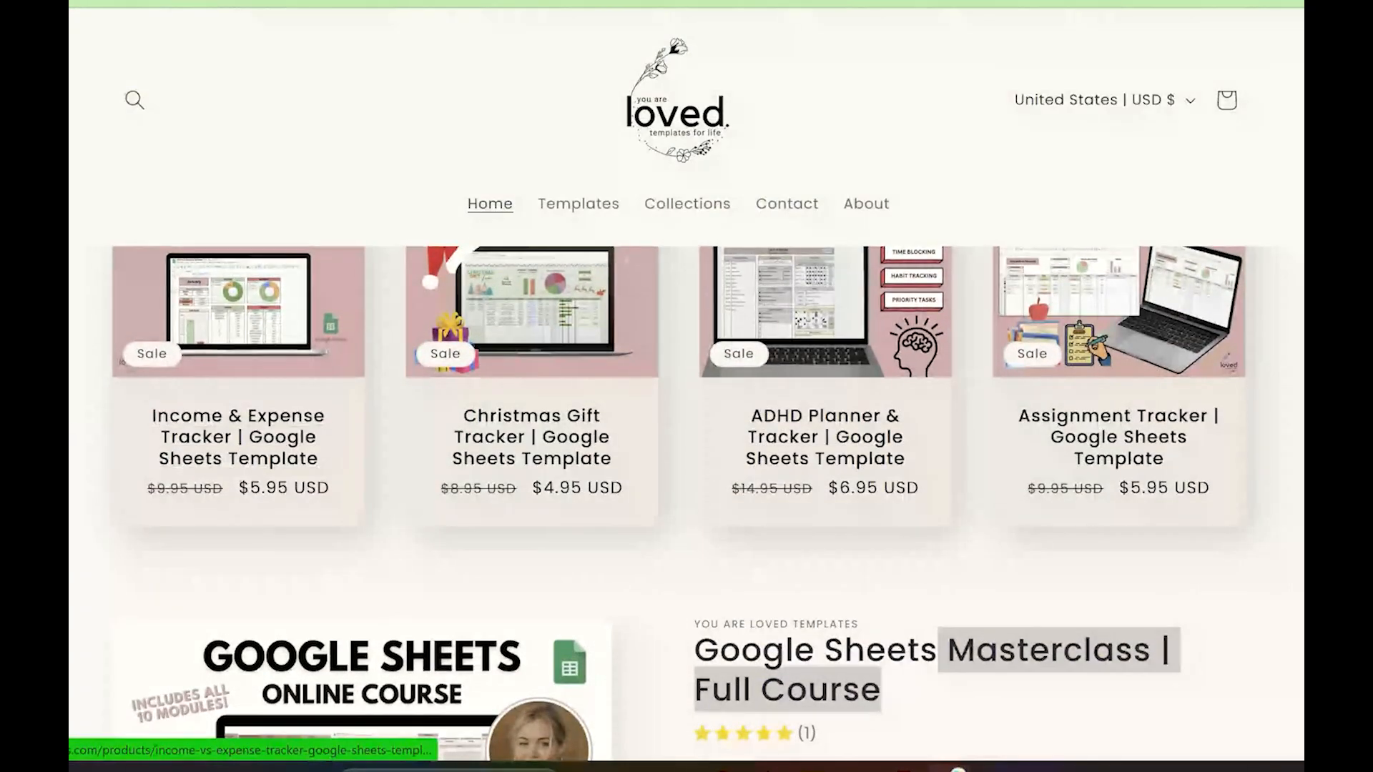
pyautogui.scroll(3, 71, 408)
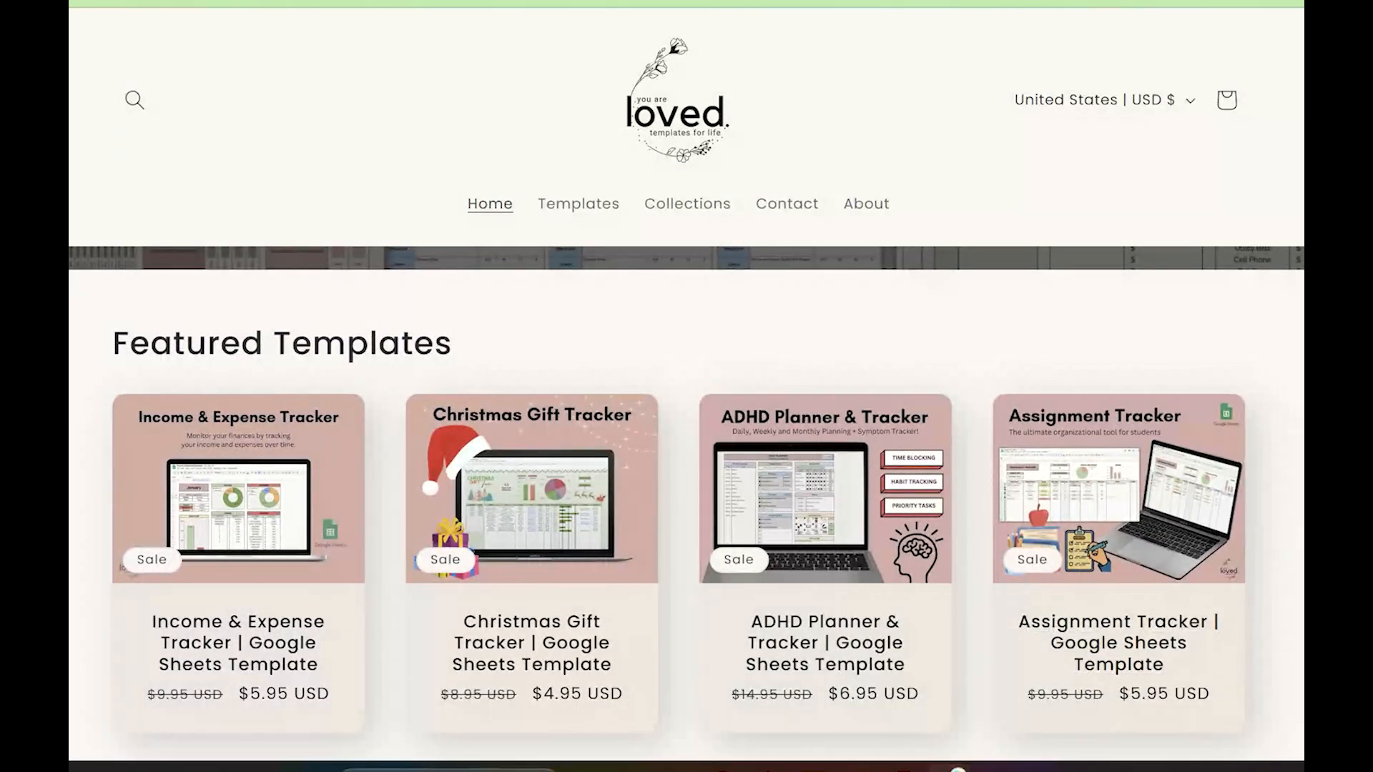
pyautogui.scroll(-5, 1300, 490)
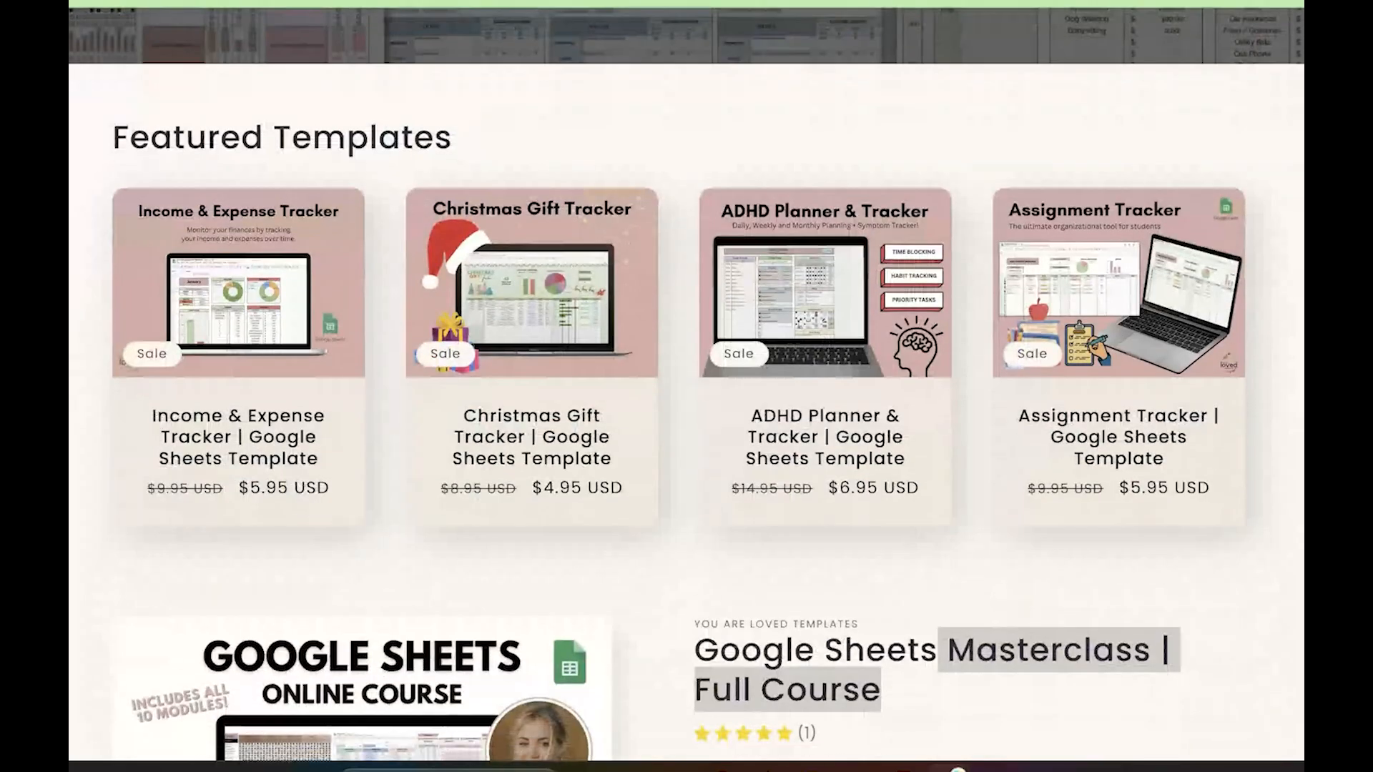
pyautogui.scroll(-1, 1300, 490)
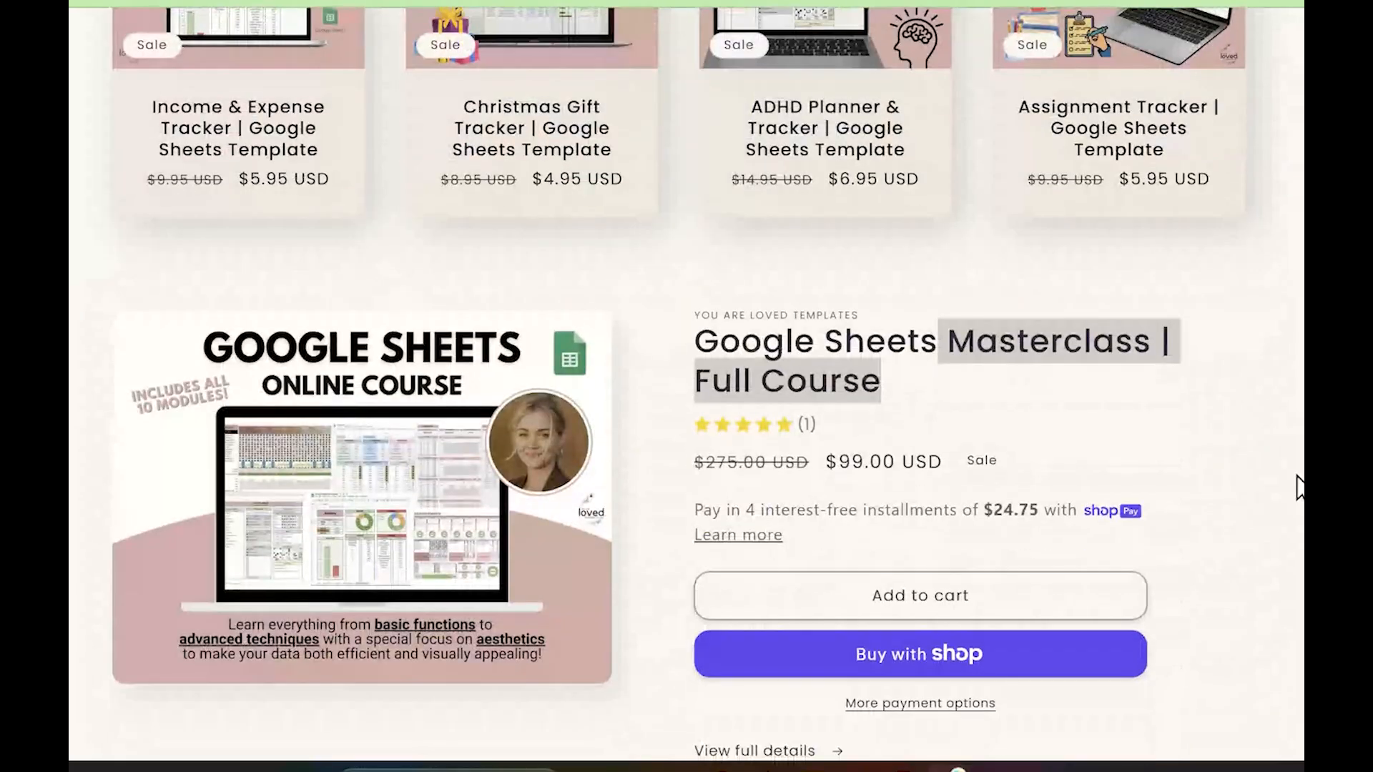
pyautogui.click(700, 358)
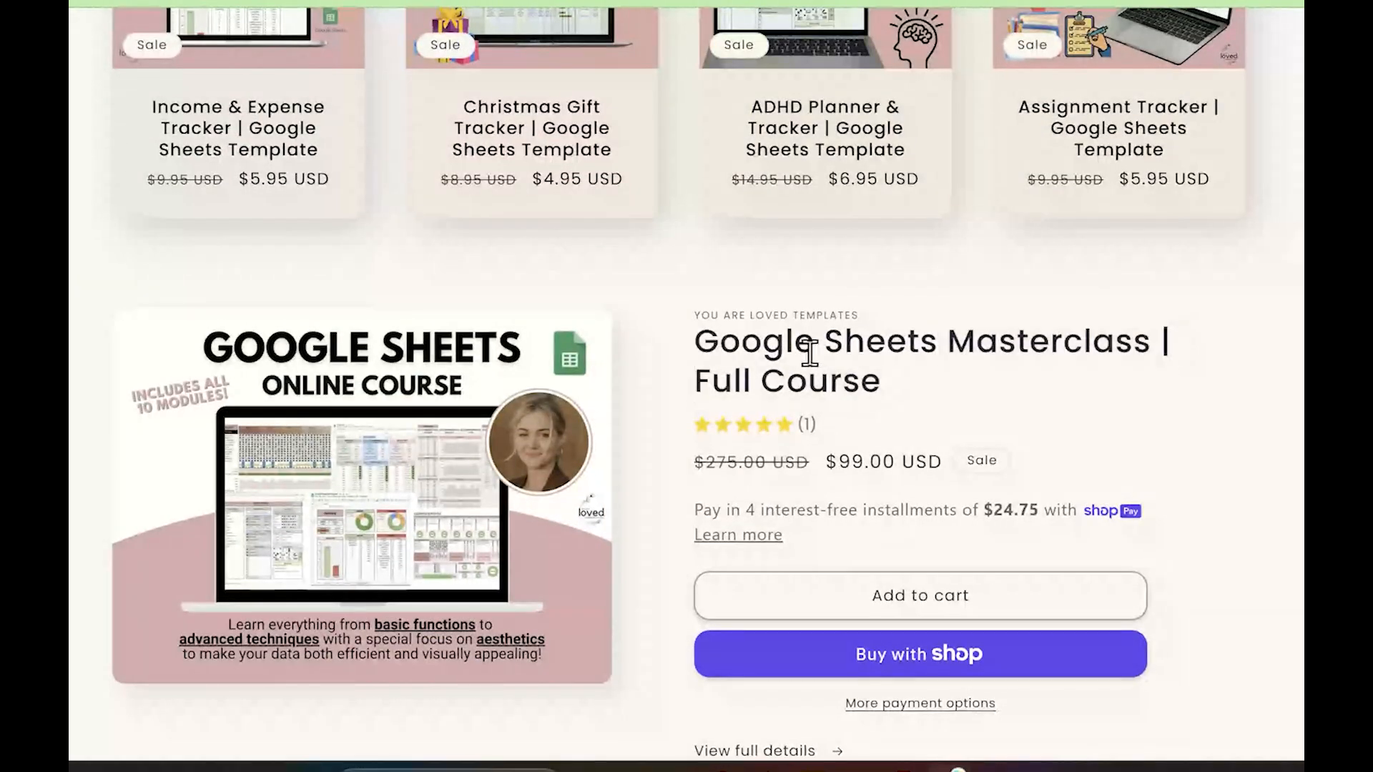
pyautogui.moveTo(692, 352); pyautogui.dragTo(1029, 379)
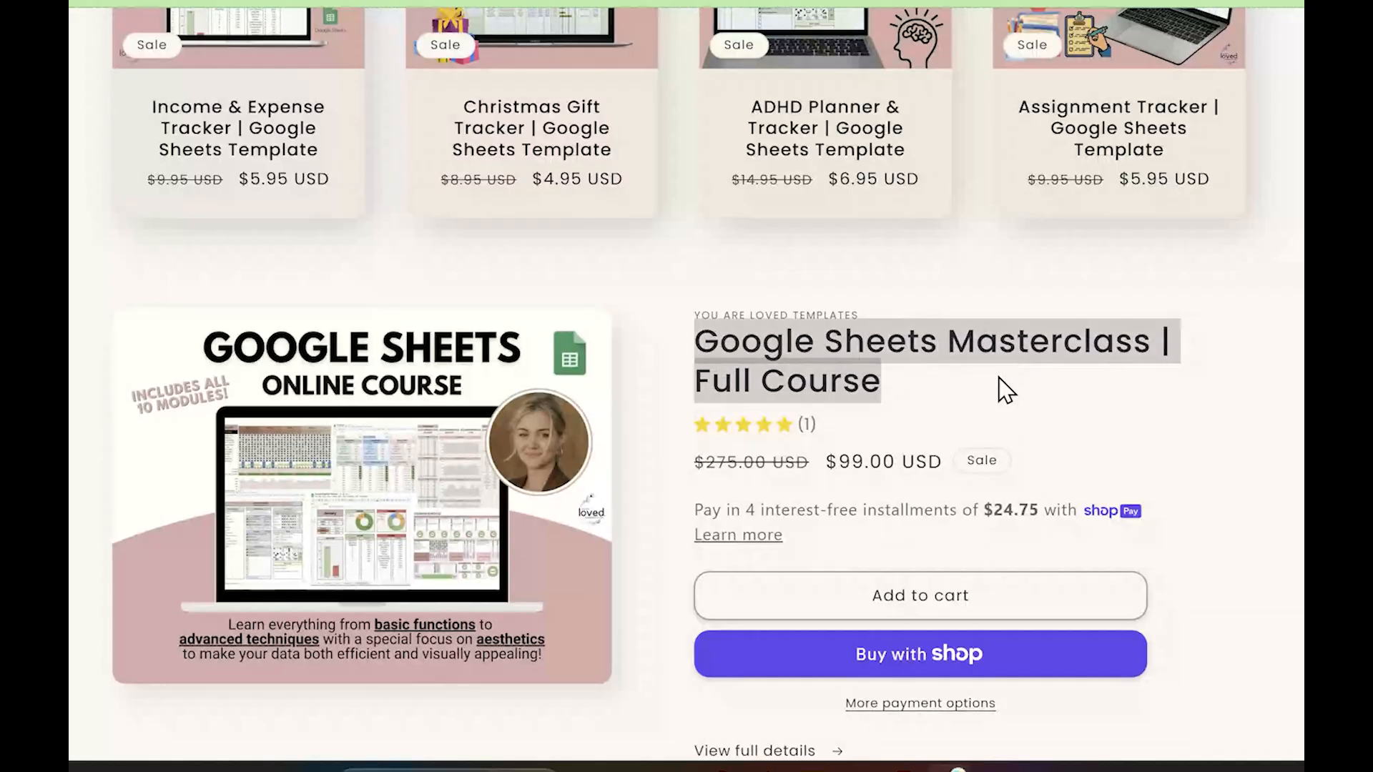
pyautogui.click(914, 340)
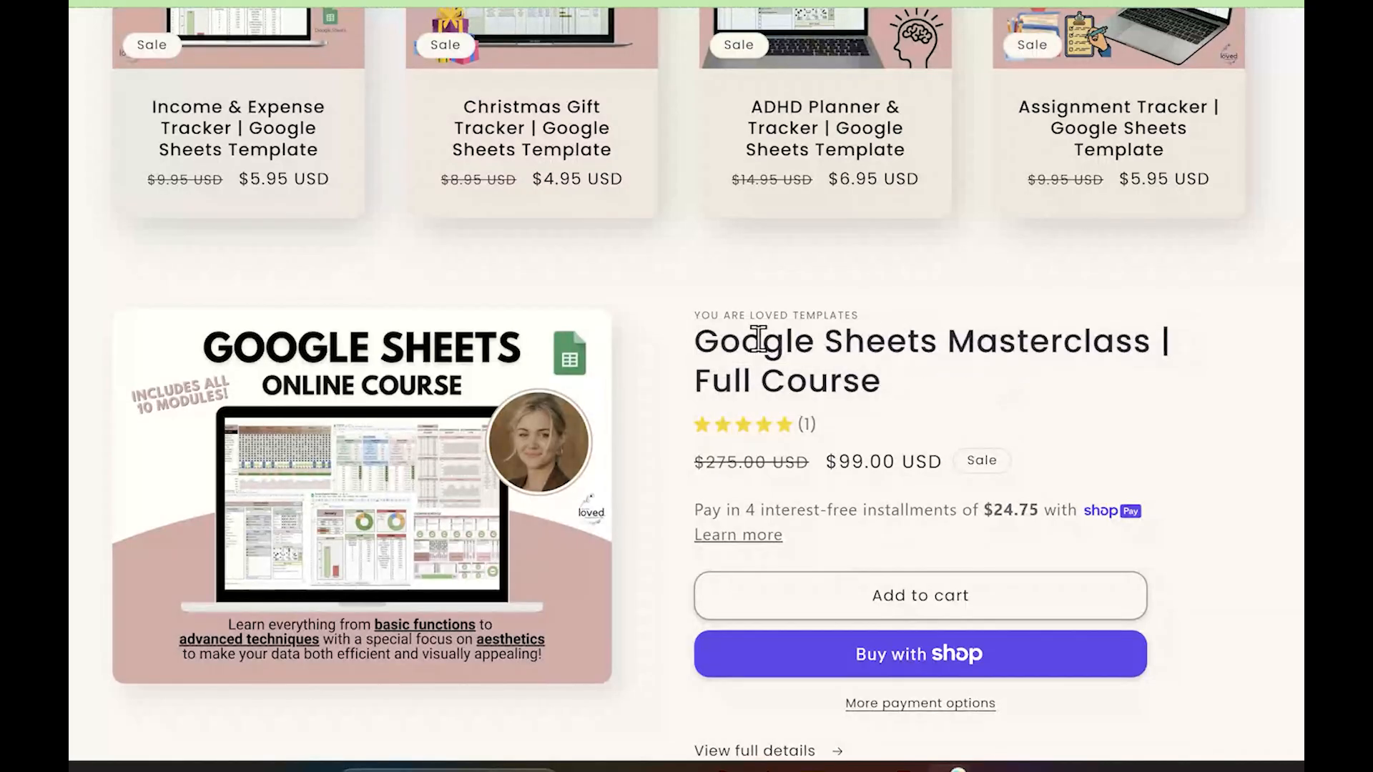
pyautogui.moveTo(696, 343); pyautogui.dragTo(897, 395)
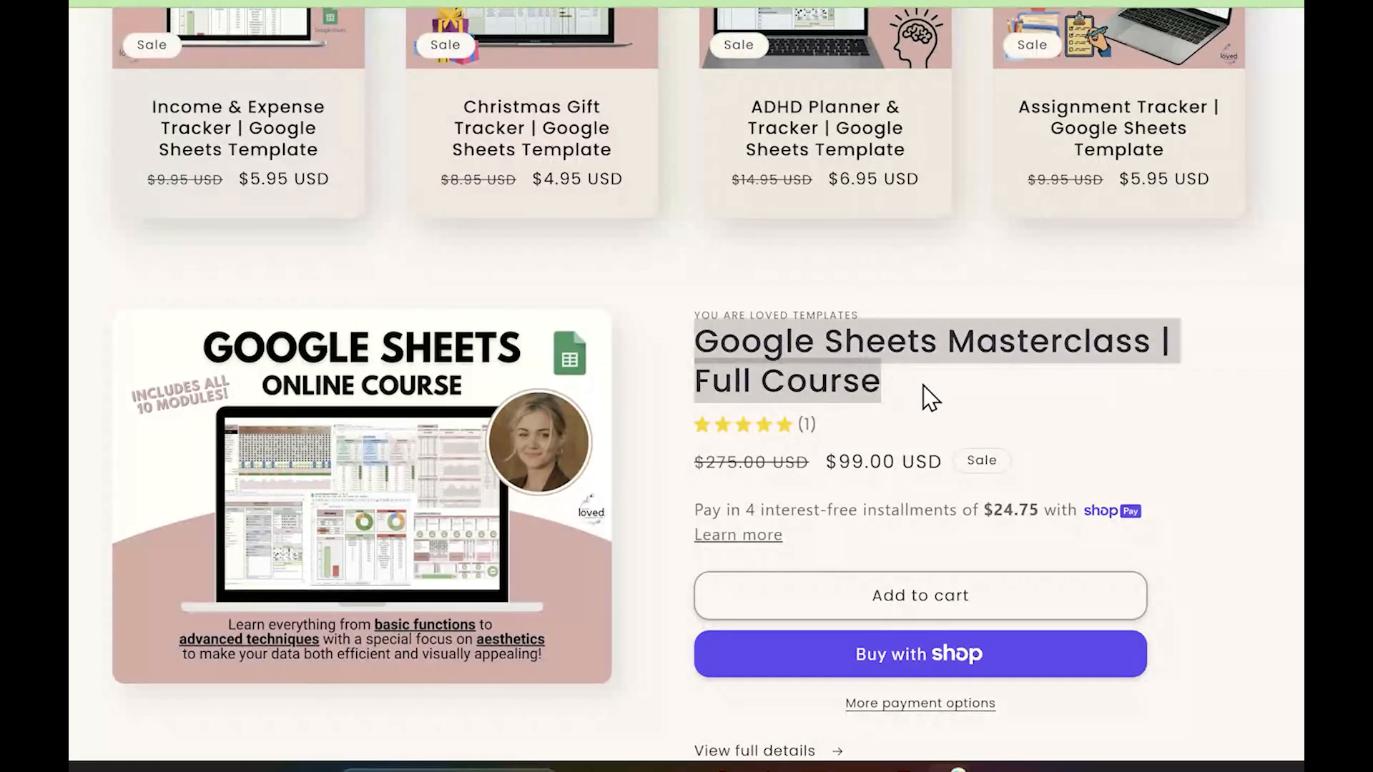
pyautogui.click(922, 390)
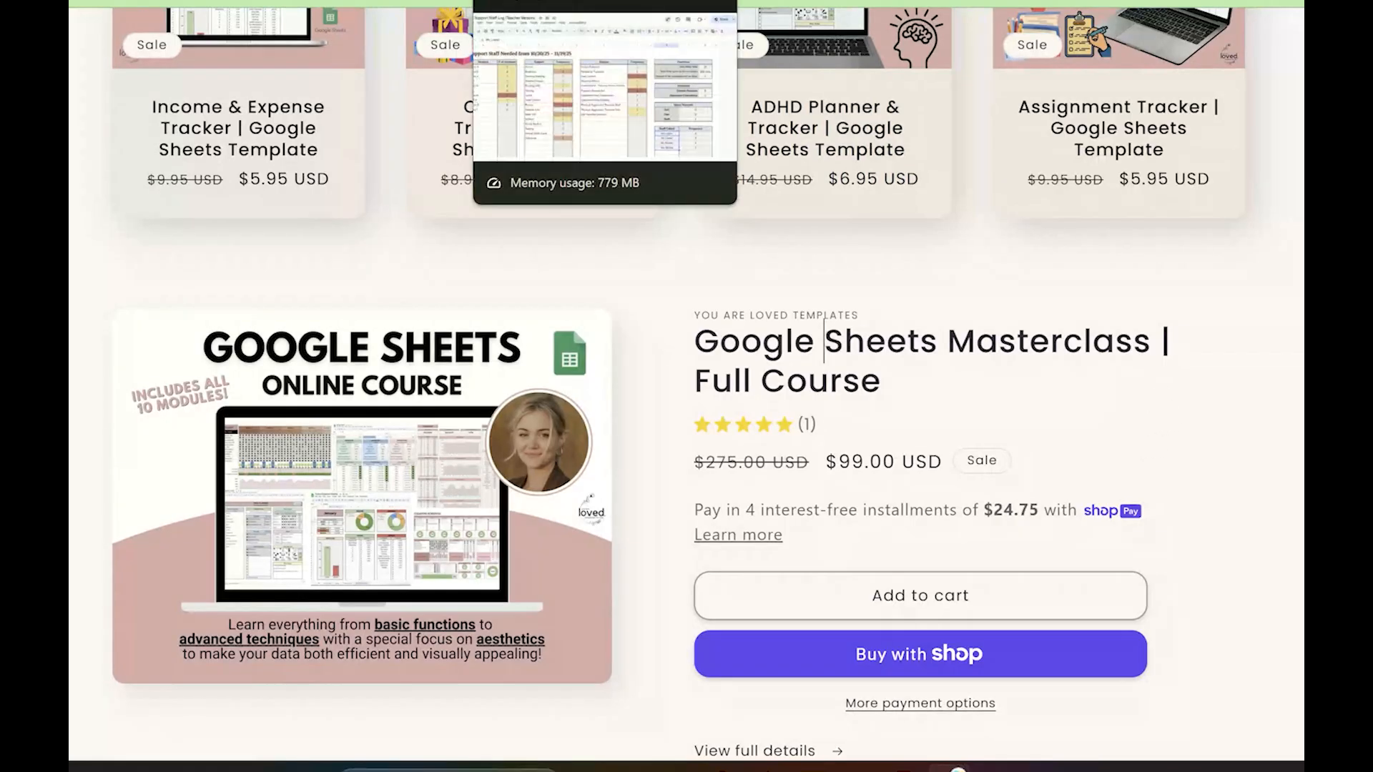
# Switch to the Support Staff Log (Teacher Version) spreadsheet and inspect the dashboard's call count and total de-escalation time formulas
pyautogui.click(543, 2)
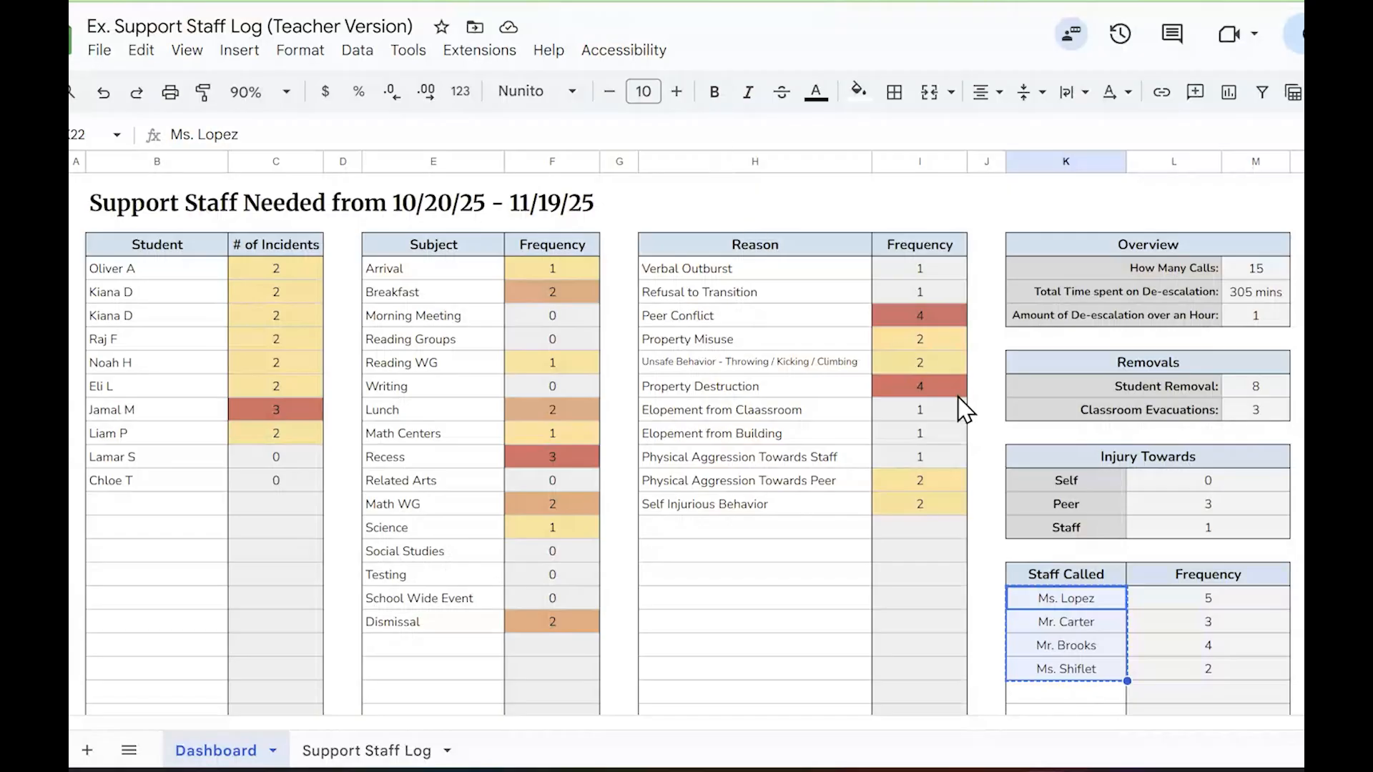
pyautogui.click(782, 576)
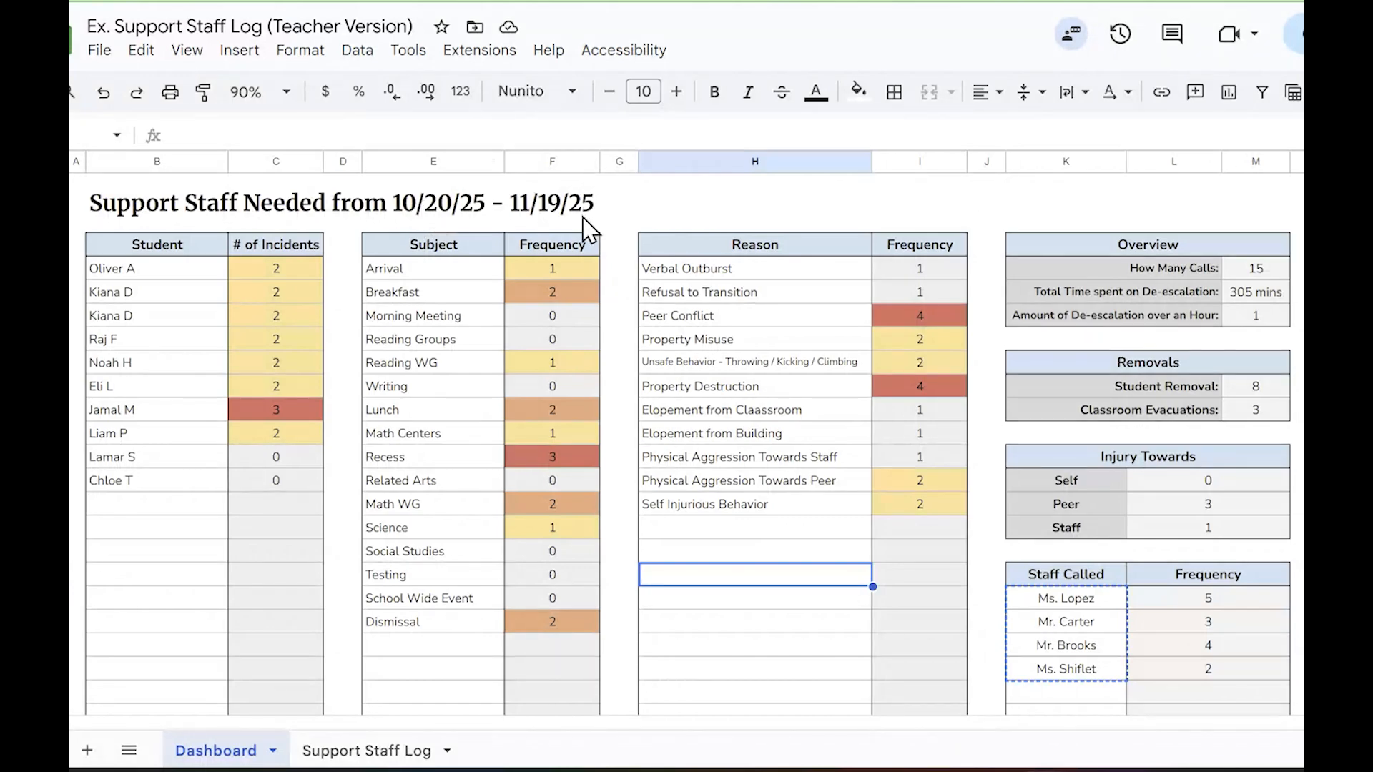
pyautogui.click(1273, 274)
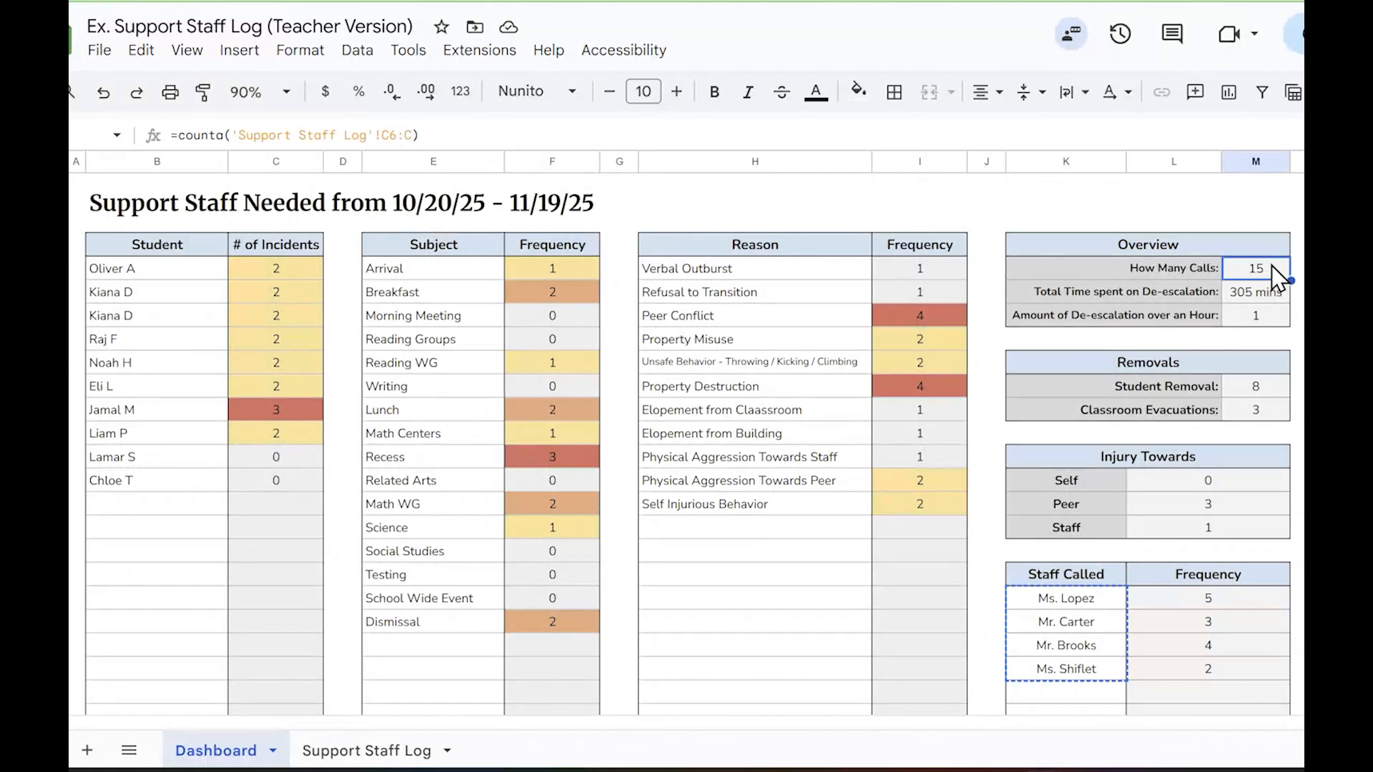
pyautogui.click(1248, 293)
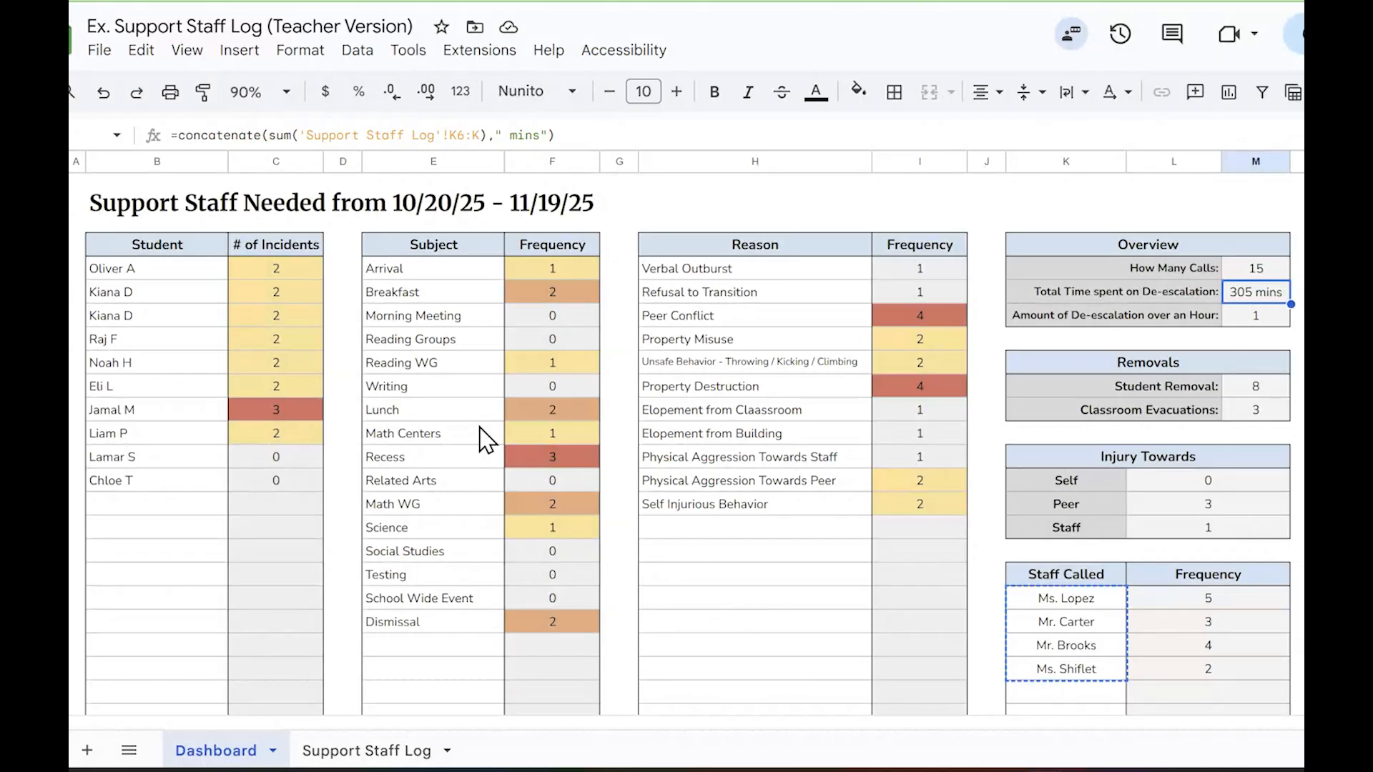
# Examine the dashboard's red-flagged student, the Recess subject entry and the Peer Conflict reason
pyautogui.click(147, 412)
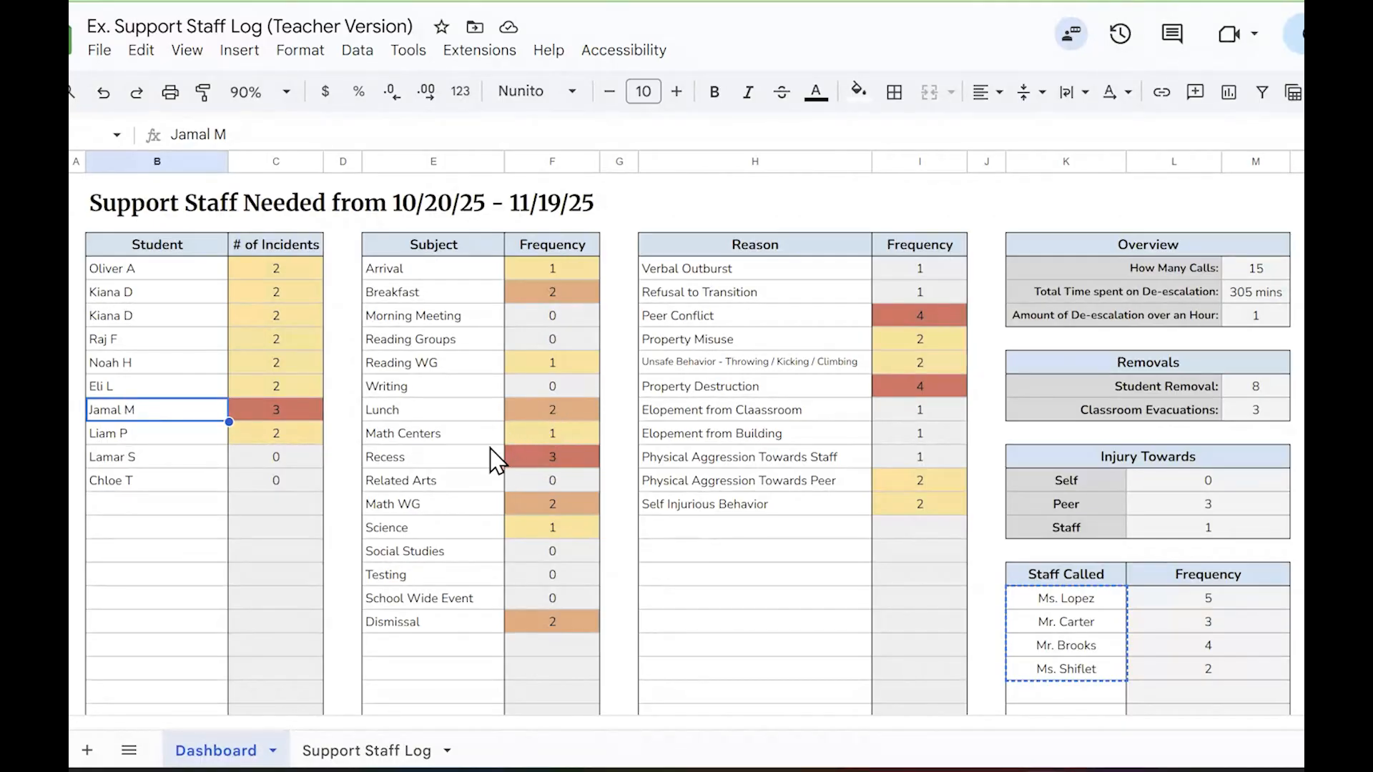
pyautogui.click(466, 459)
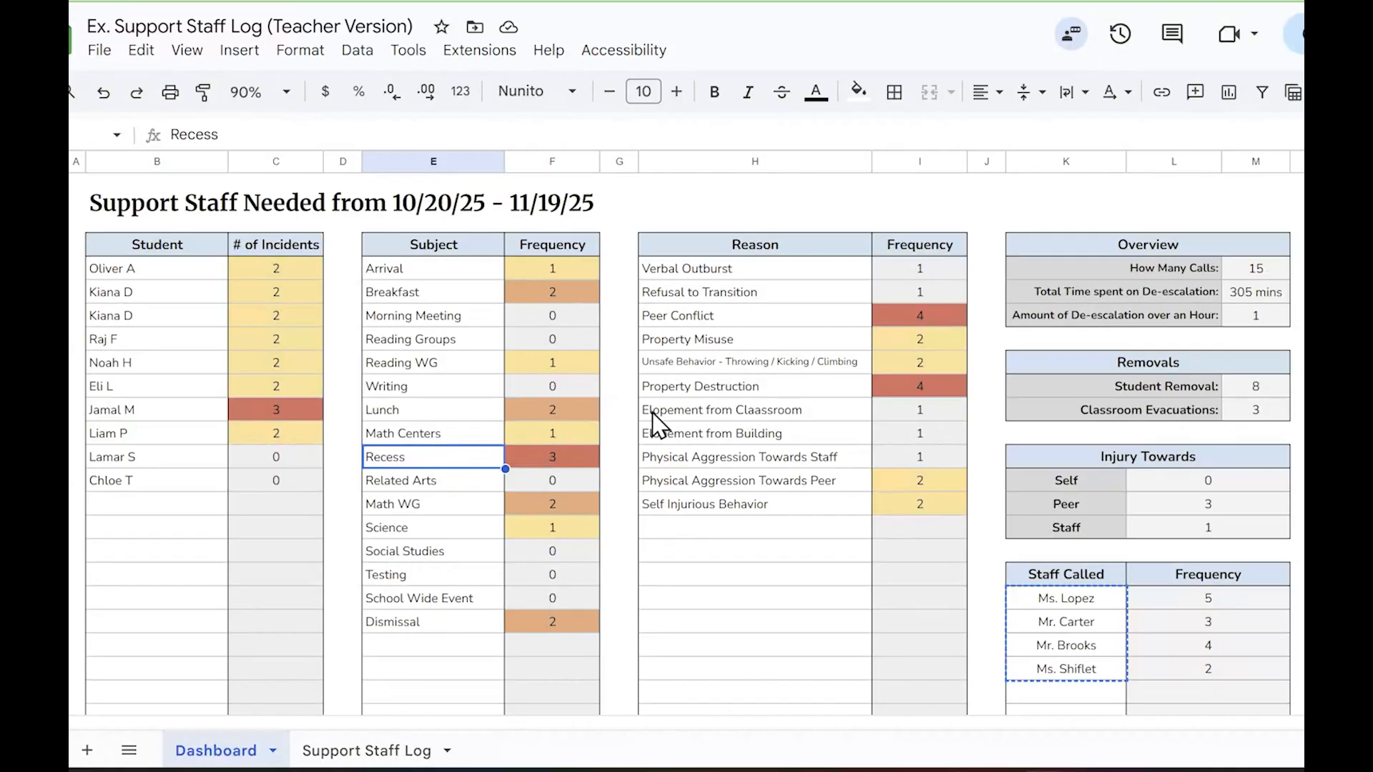
pyautogui.click(691, 319)
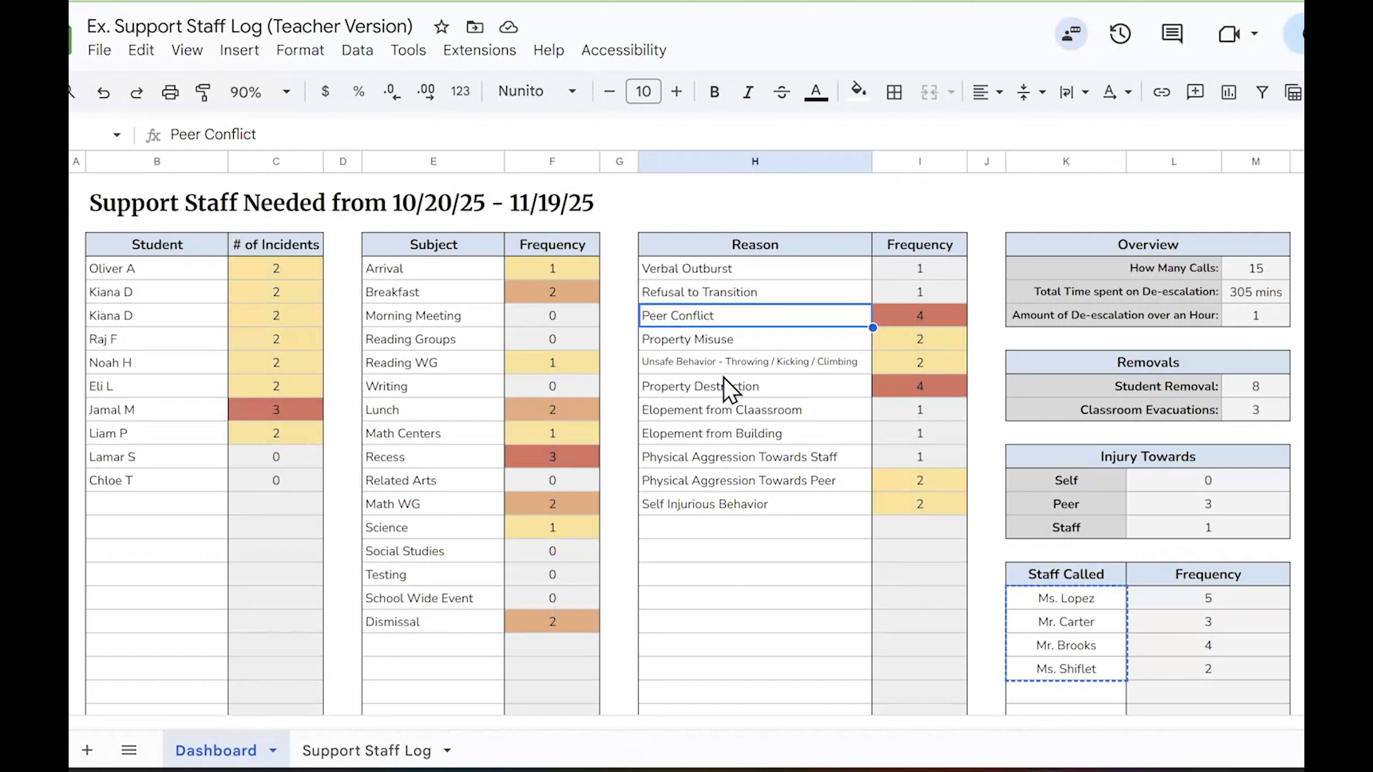
pyautogui.scroll(-5, 742, 383)
pyautogui.scroll(5, 744, 383)
# Check the Teacher Version's title, switch to the Admin Version dashboard and examine its Teacher, Grade Level and Reason headings
pyautogui.click(280, 26)
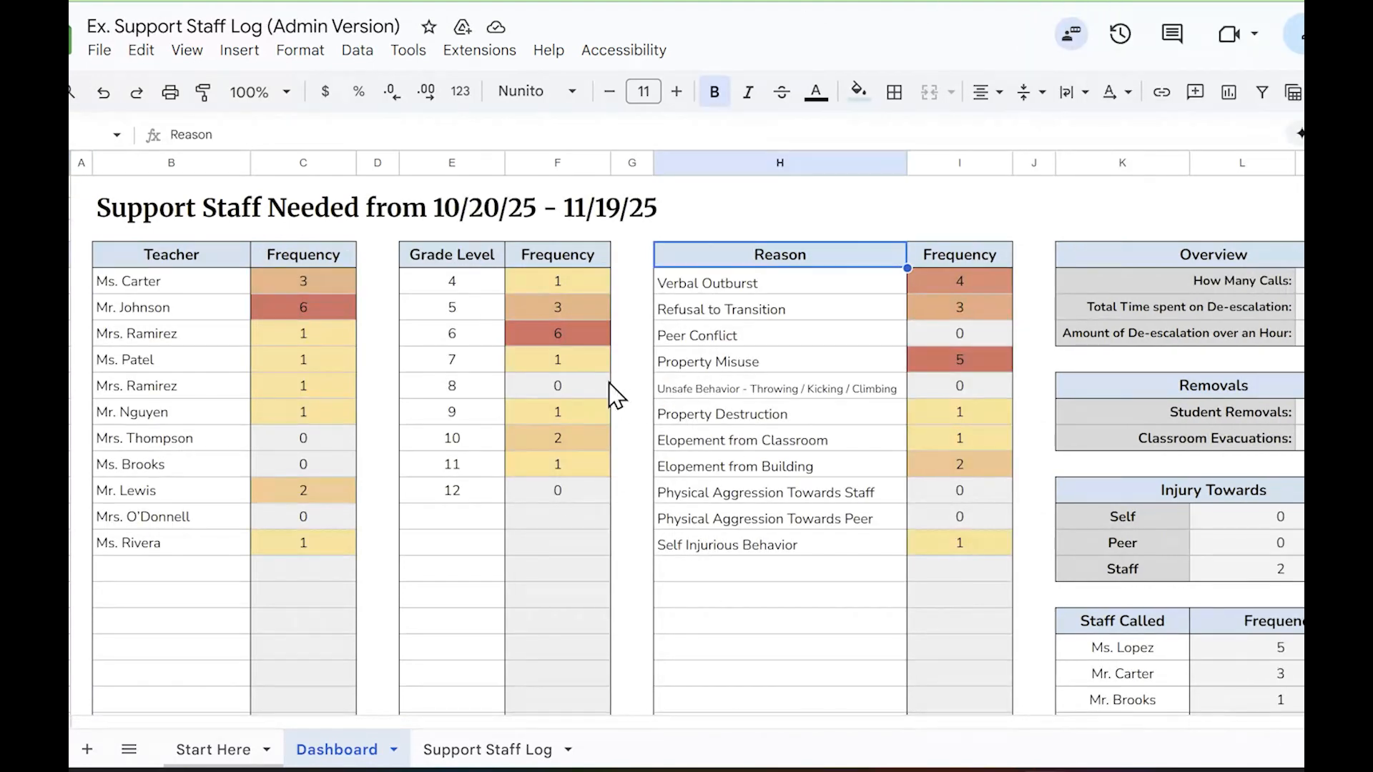
pyautogui.click(194, 266)
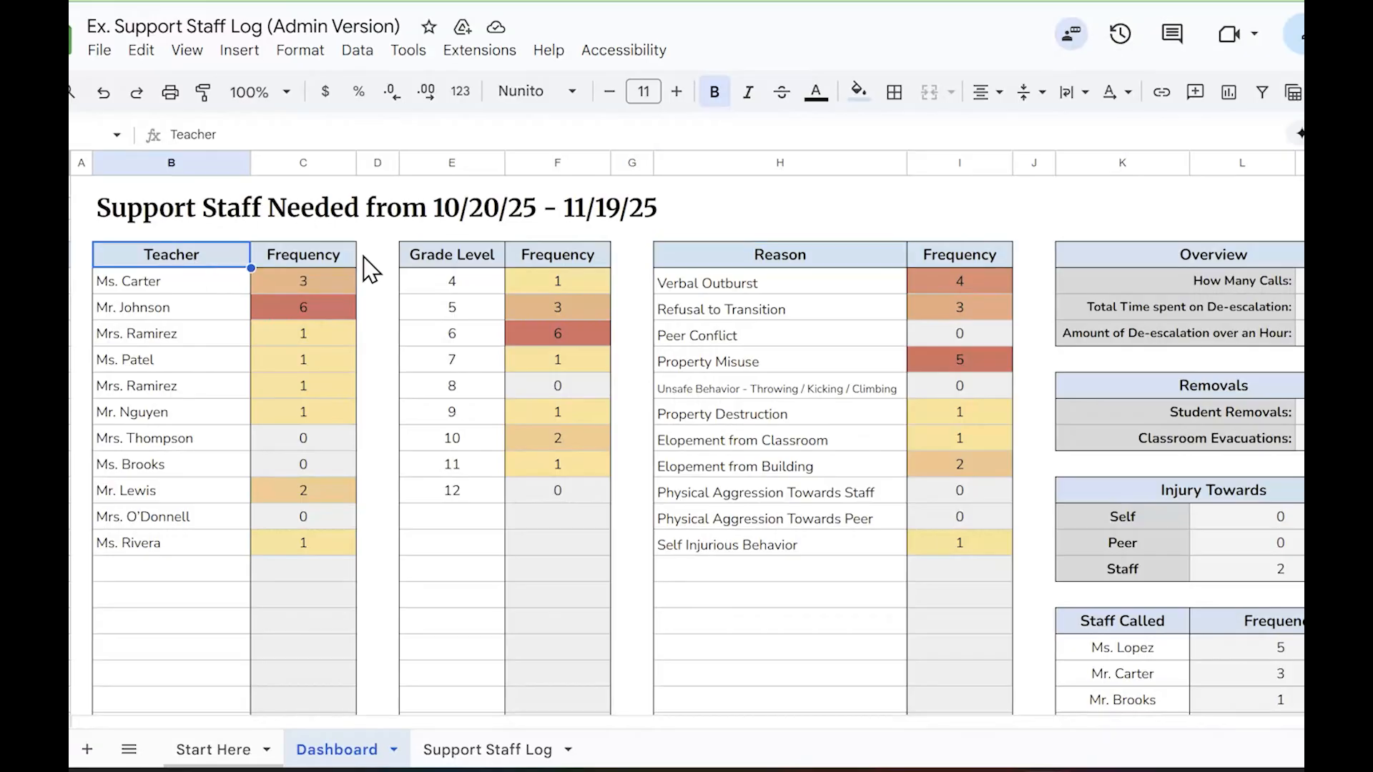
pyautogui.click(441, 259)
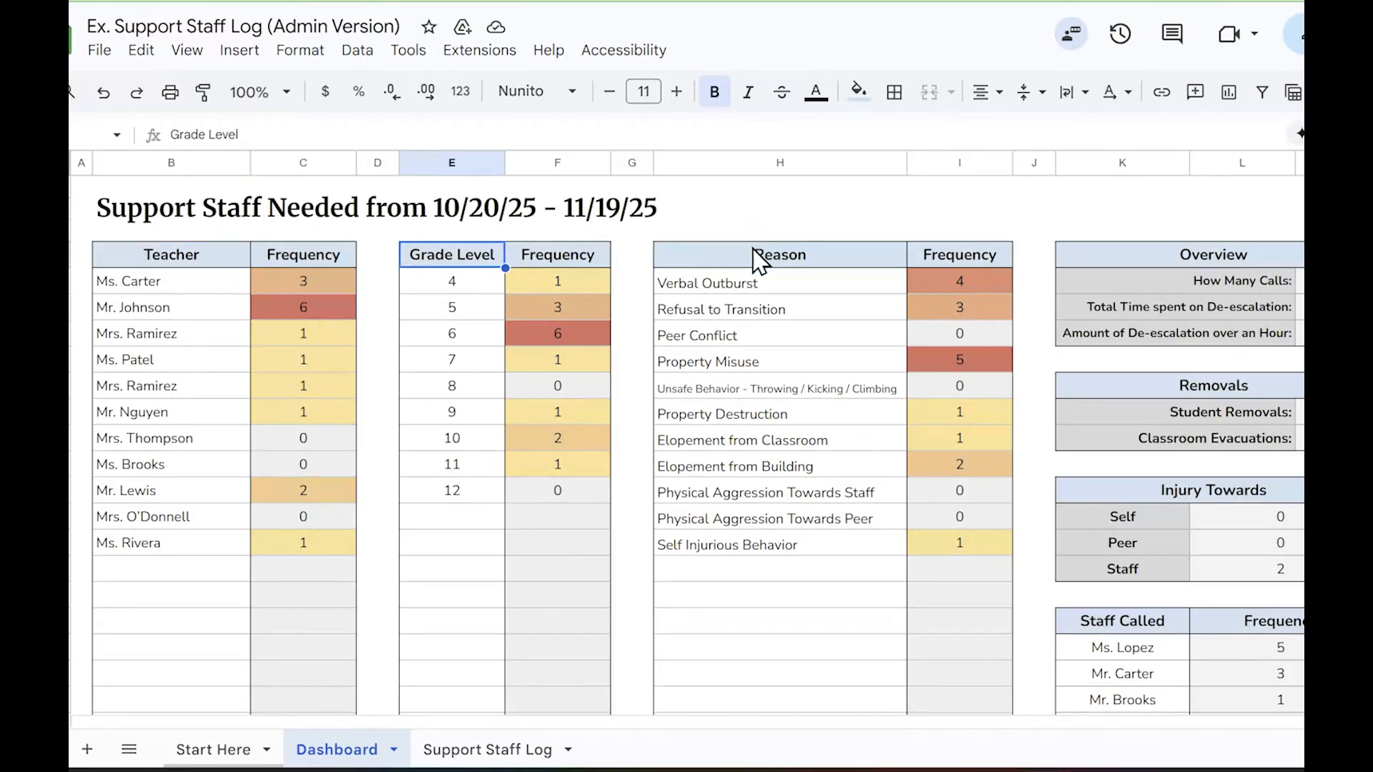
pyautogui.click(740, 250)
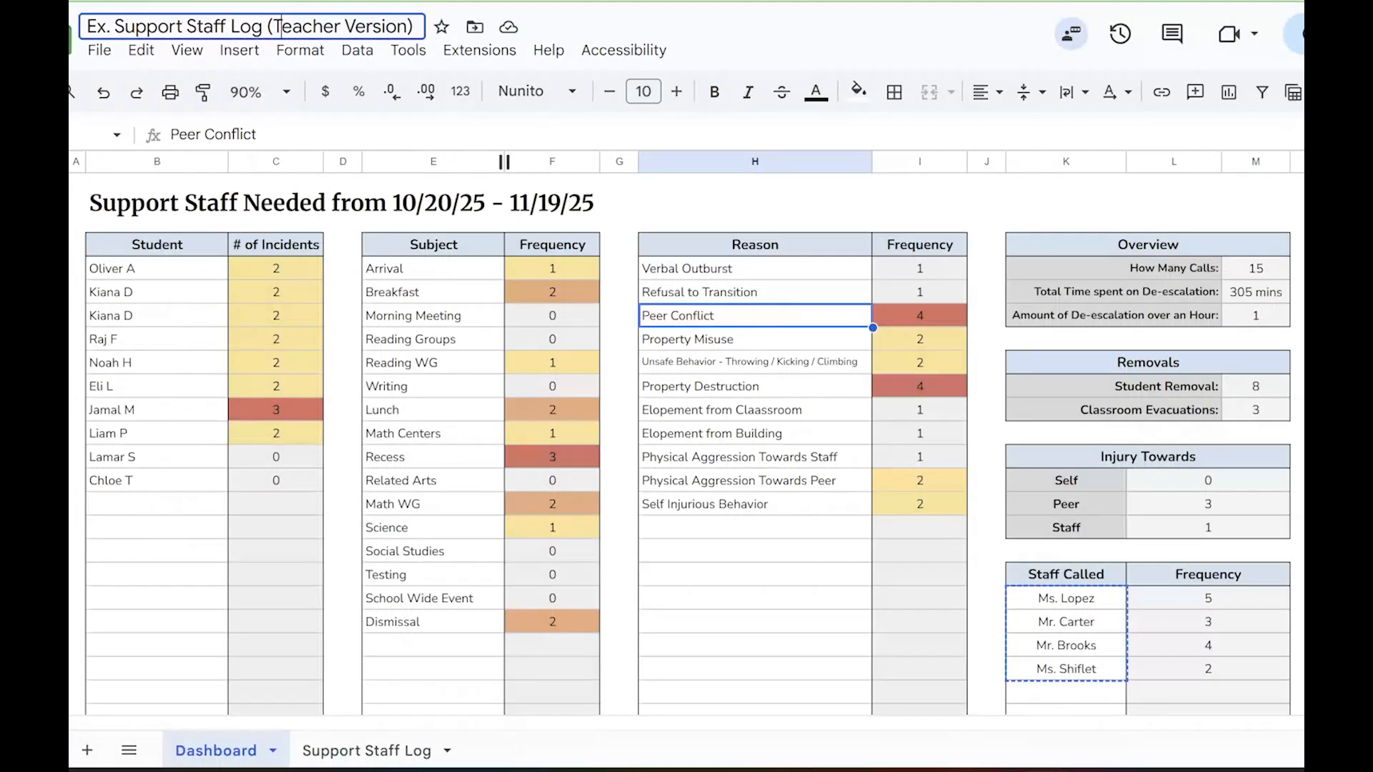
# Return to the Teacher Version dashboard, review its Student, Subject and Reason headings and date-range title, and clear the copied-range marker
pyautogui.click(162, 251)
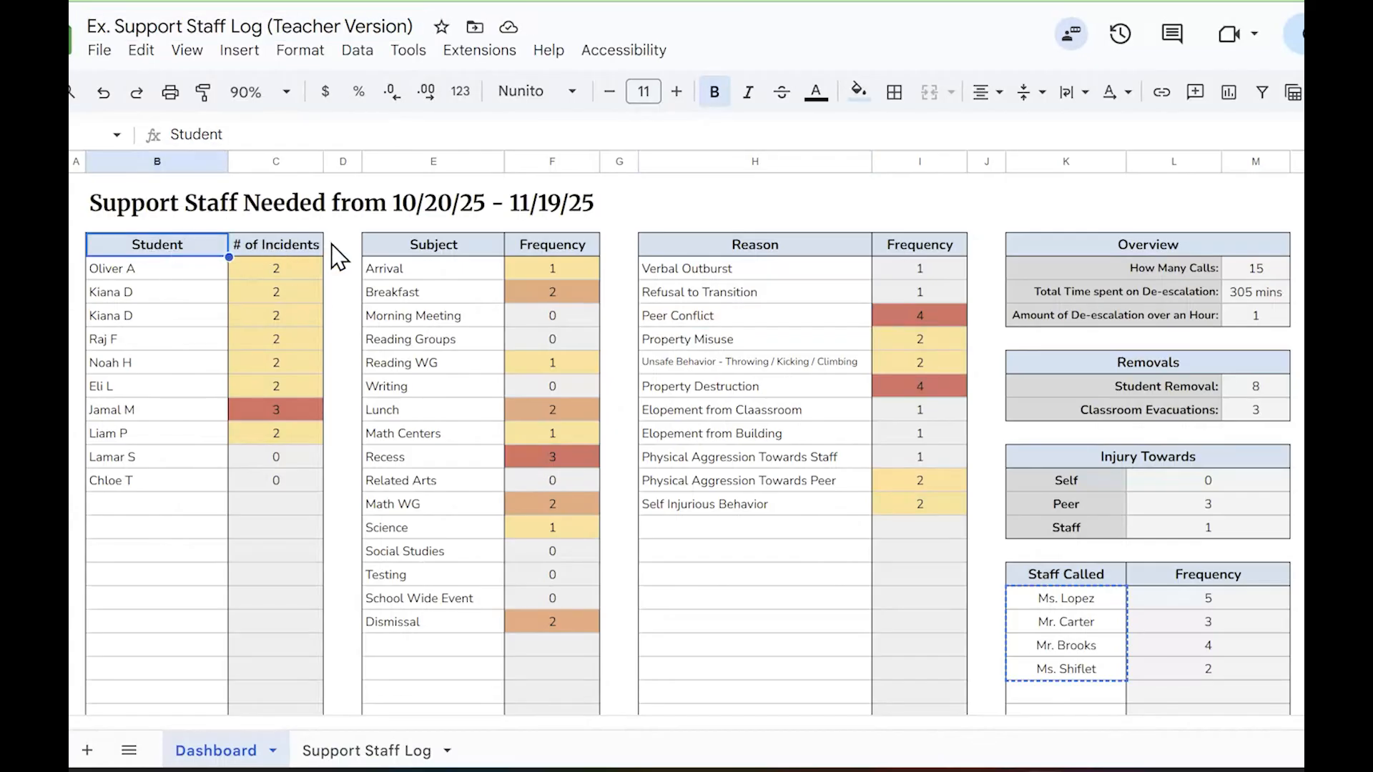
pyautogui.click(414, 216)
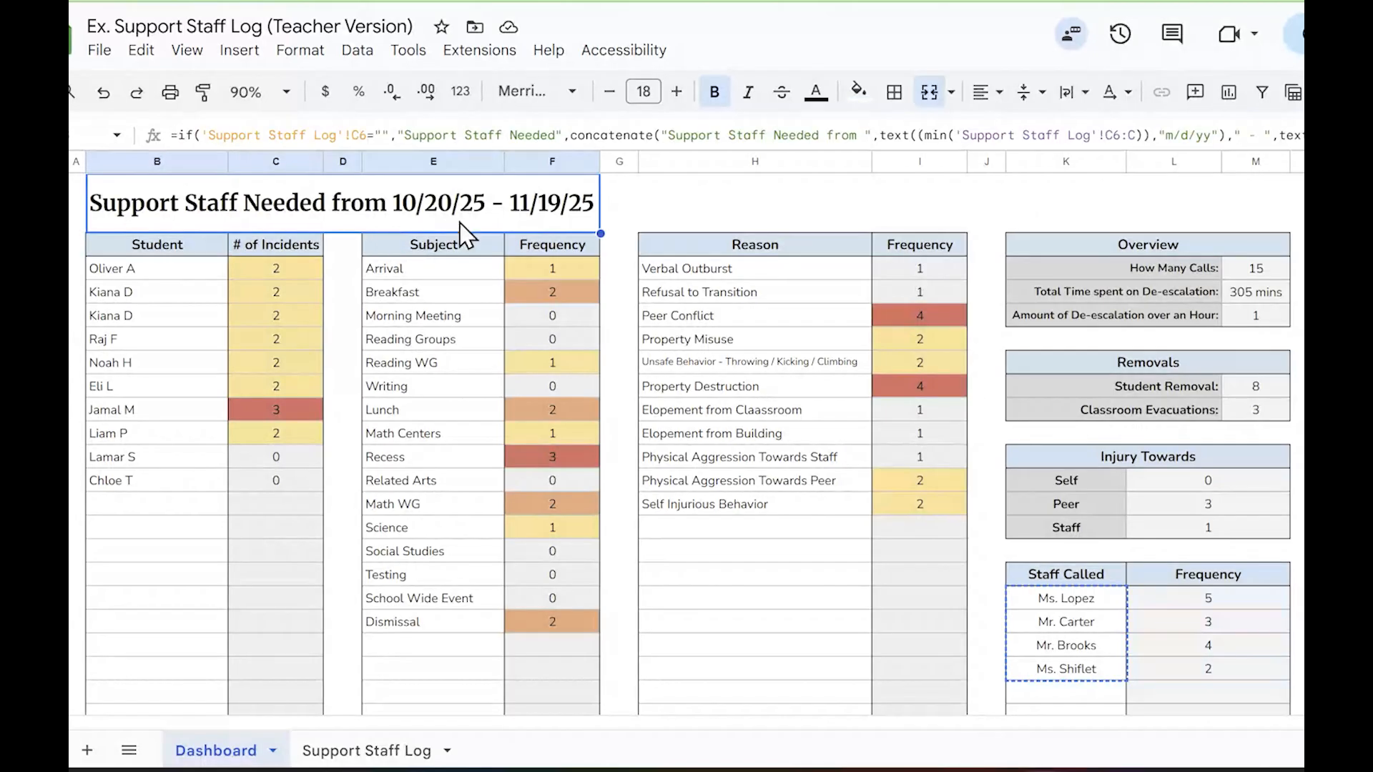
pyautogui.click(450, 258)
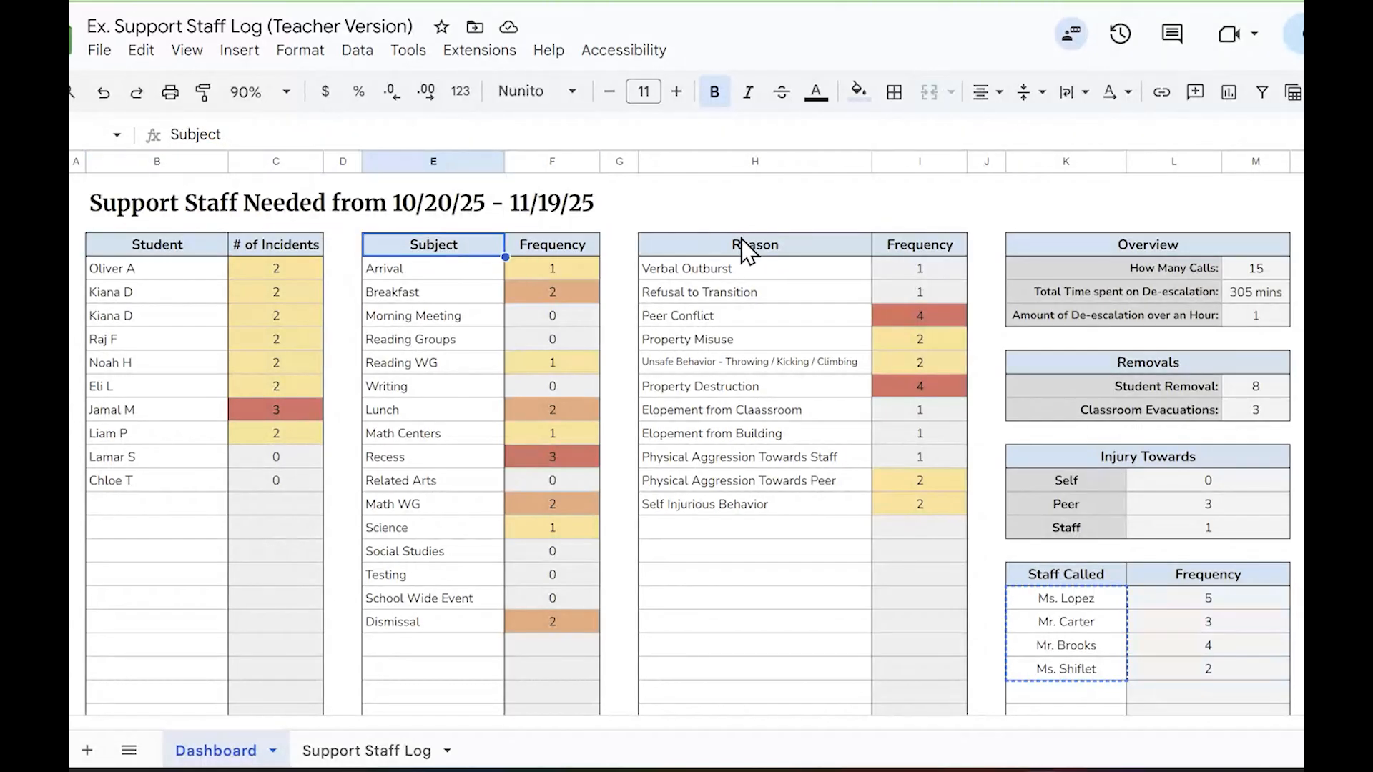
pyautogui.click(747, 258)
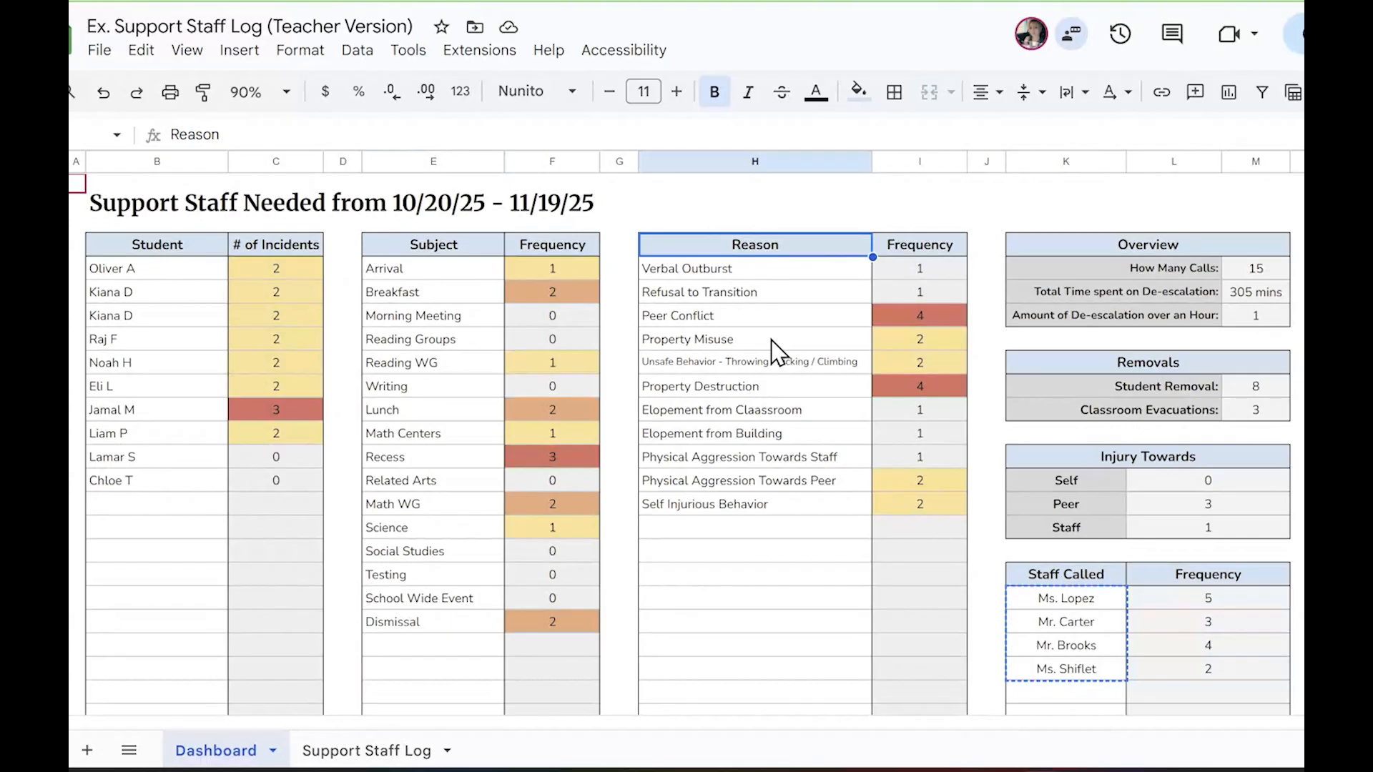
pyautogui.click(789, 575)
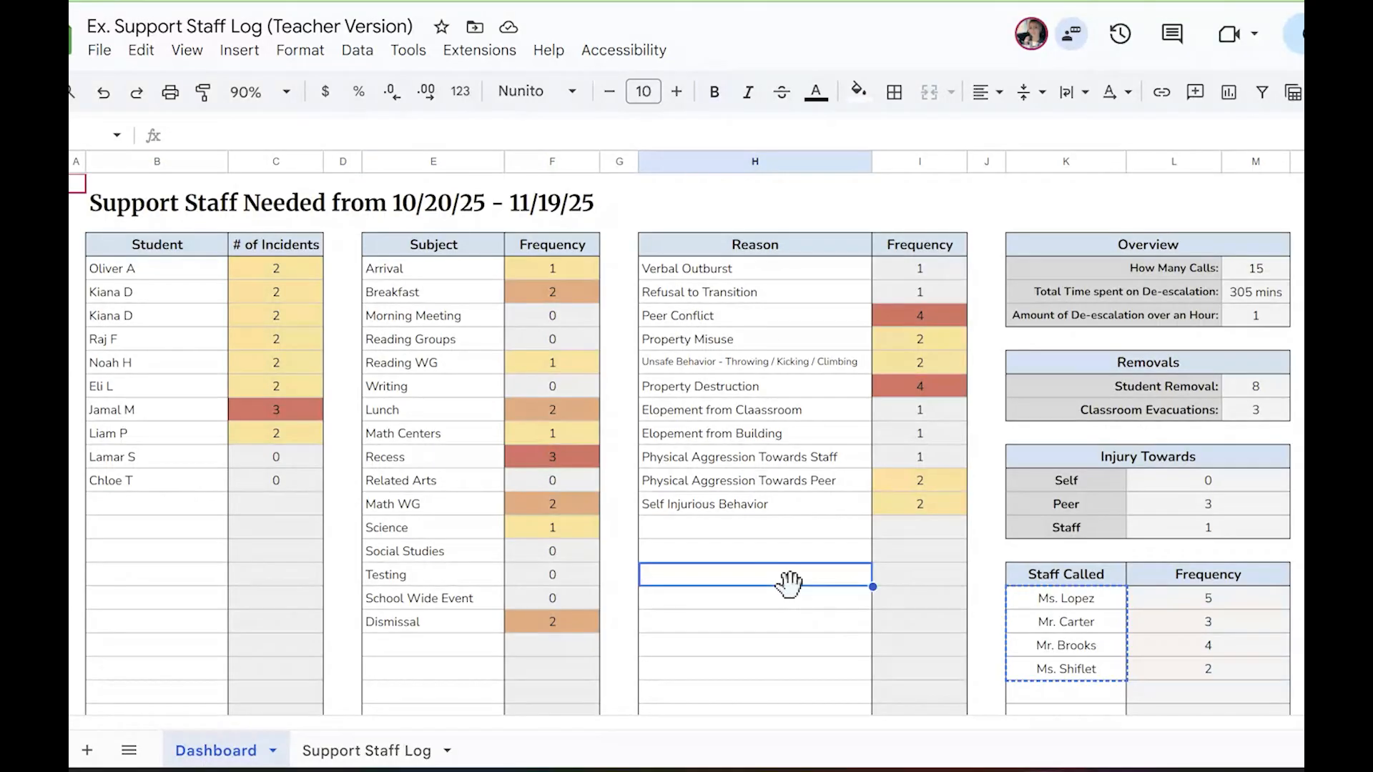
pyautogui.press('Escape')
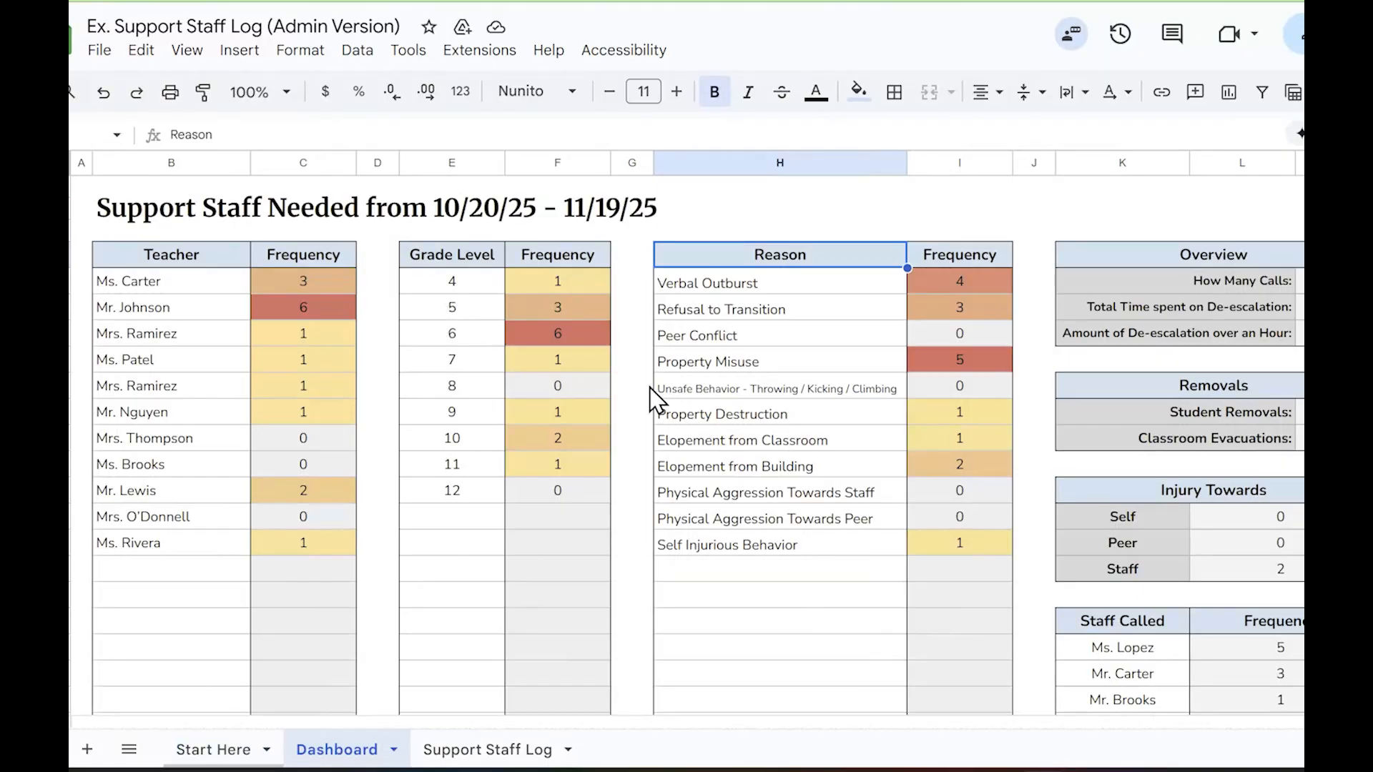
# Examine the Admin Version dashboard's two most frequently listed teachers and its grade 6 entry
pyautogui.click(158, 315)
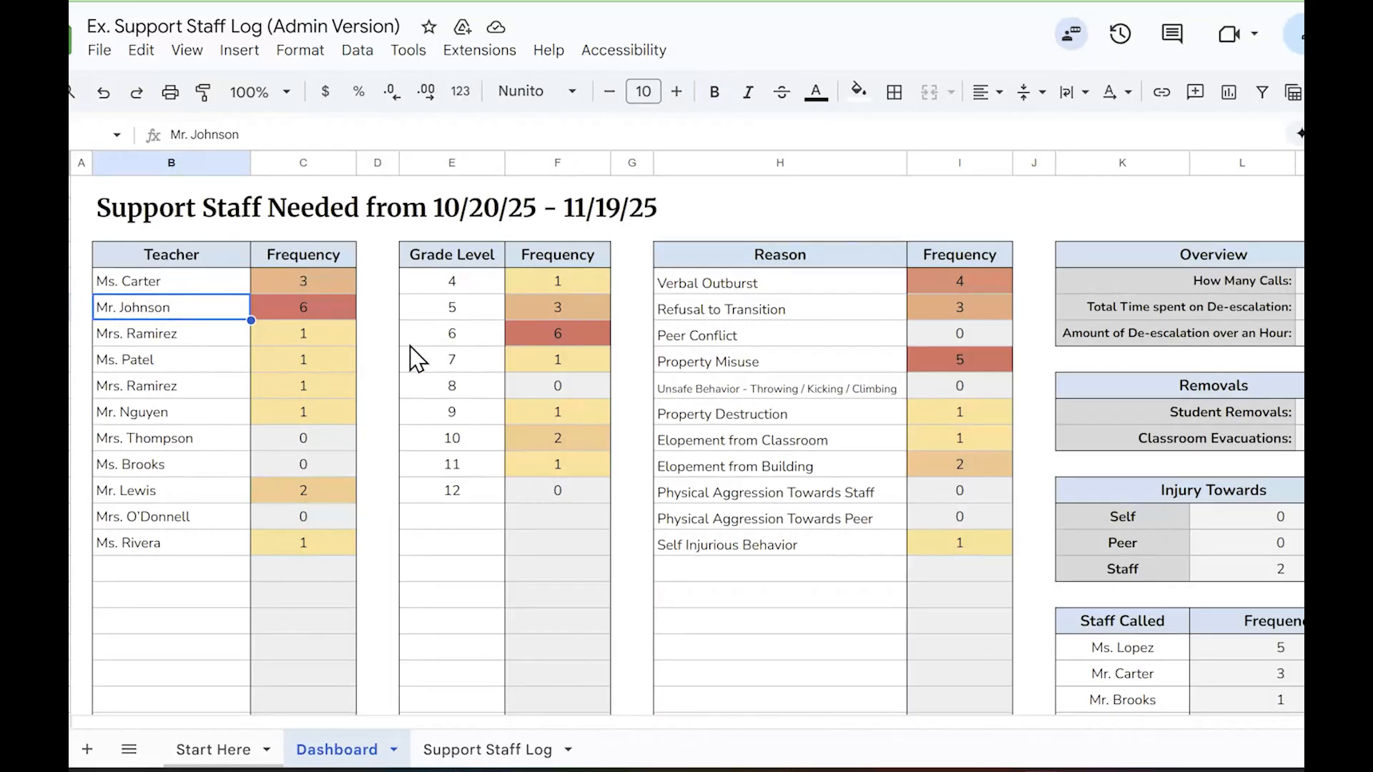
pyautogui.click(434, 341)
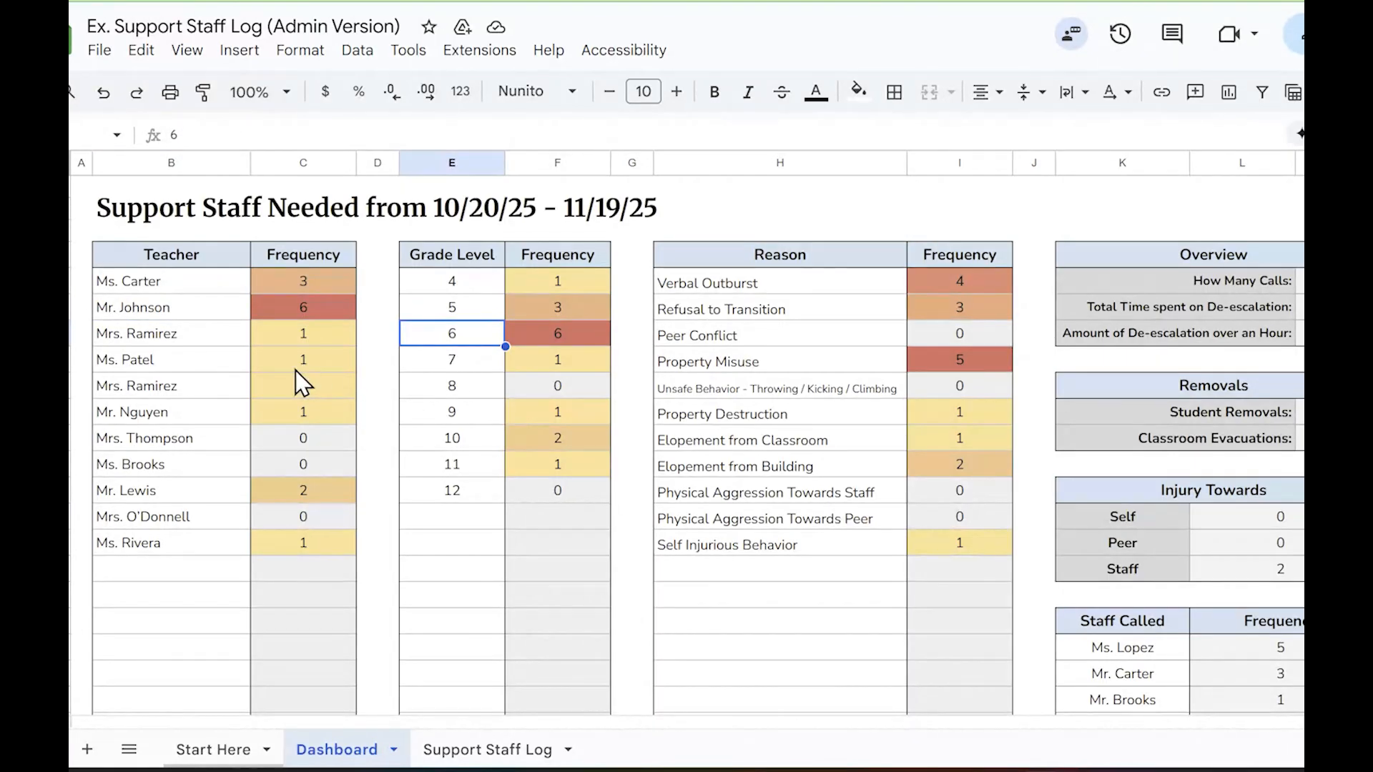
pyautogui.click(184, 286)
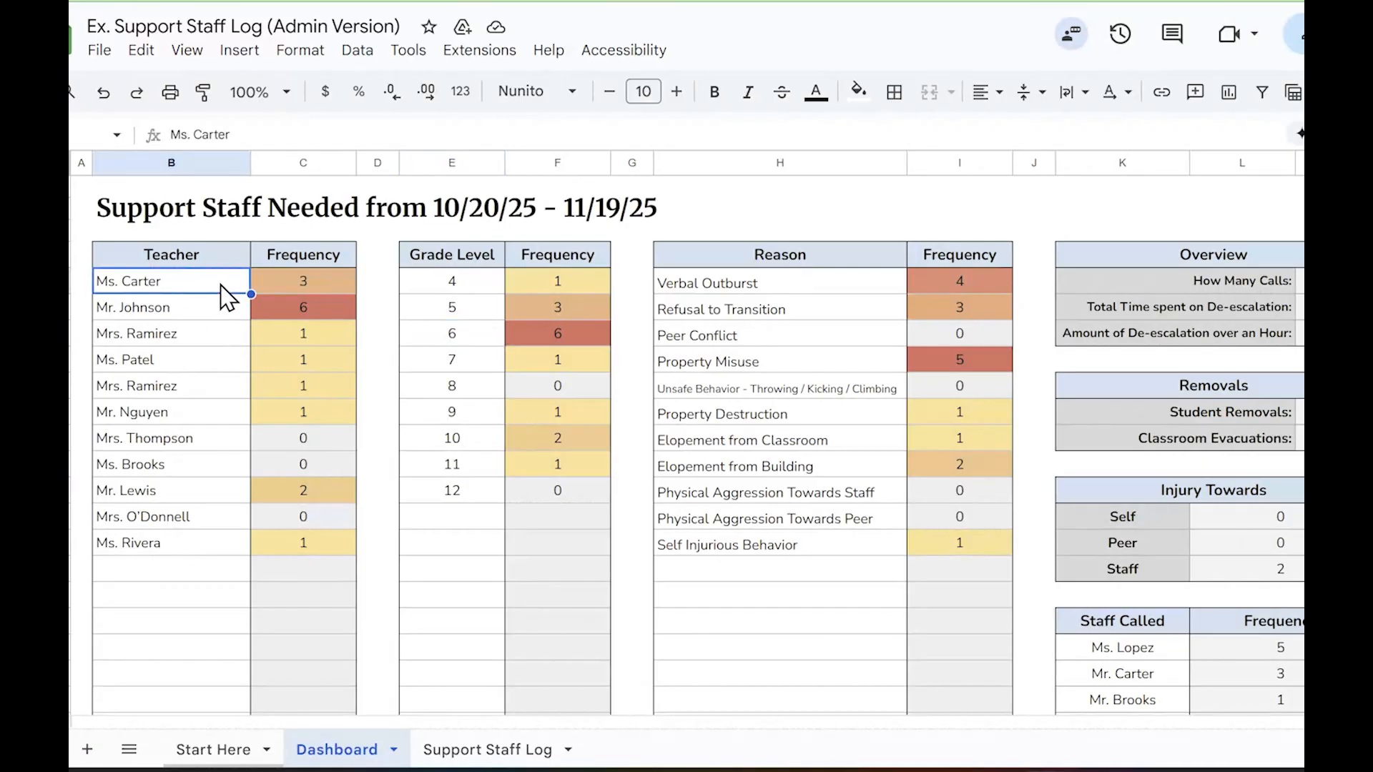
pyautogui.click(217, 306)
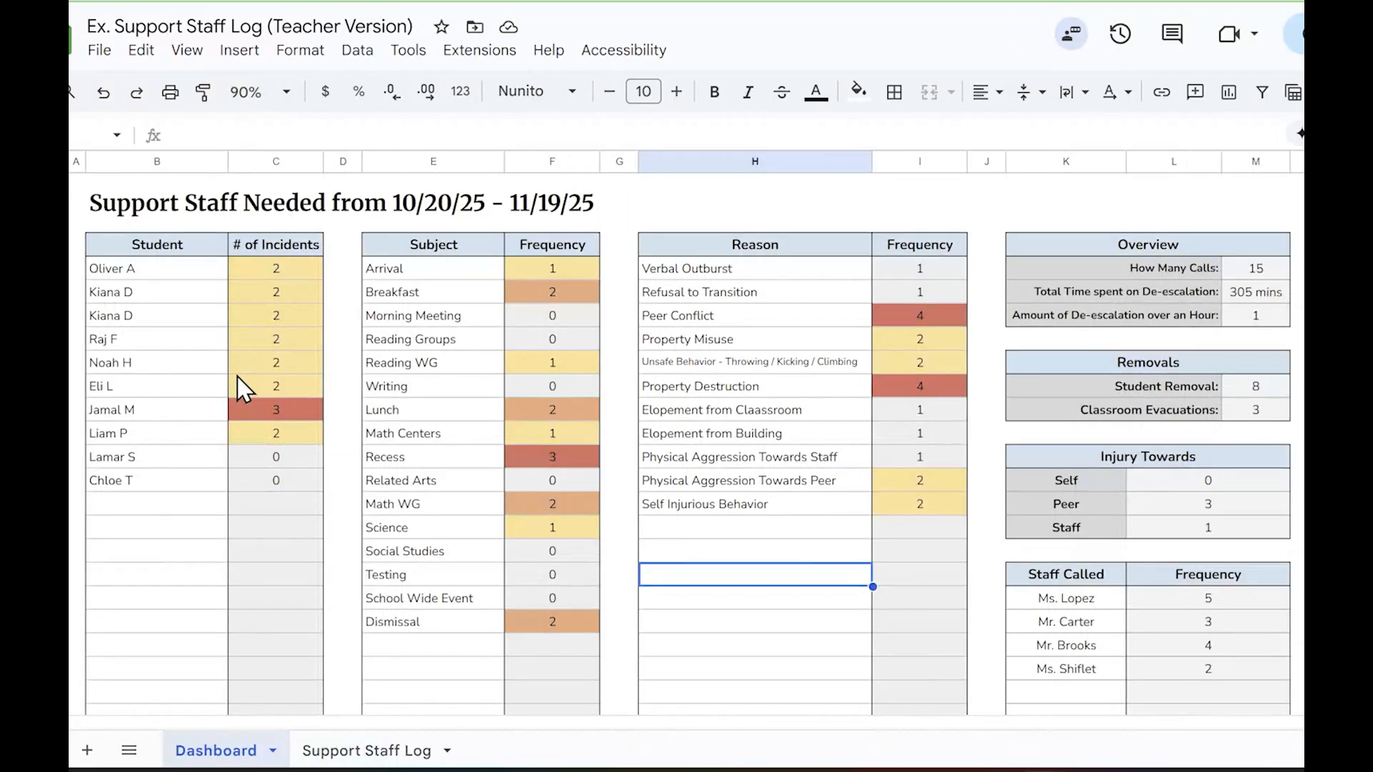
# Review the Teacher Version's red-flagged student, Recess, Property Destruction and Peer Conflict entries, ending on the blank cell below the reasons
pyautogui.click(181, 414)
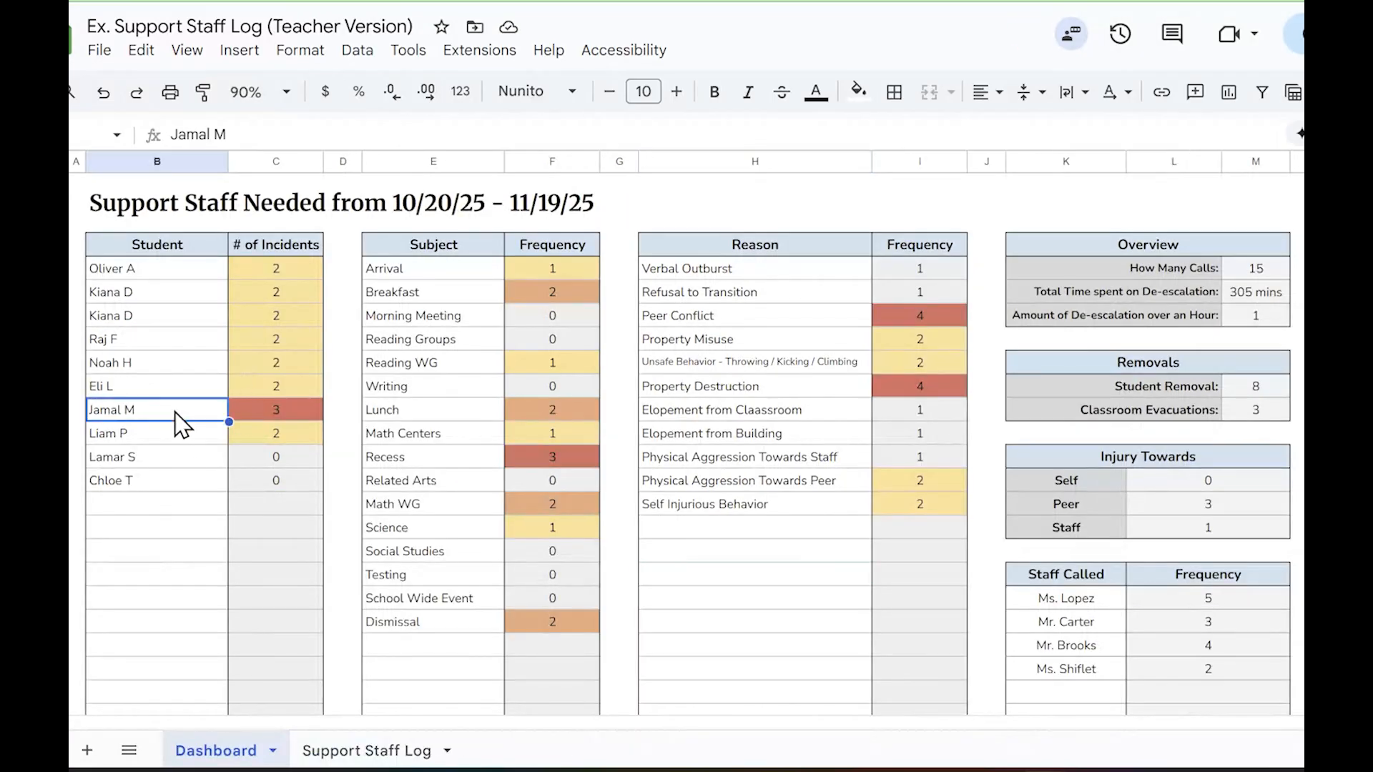
pyautogui.click(430, 463)
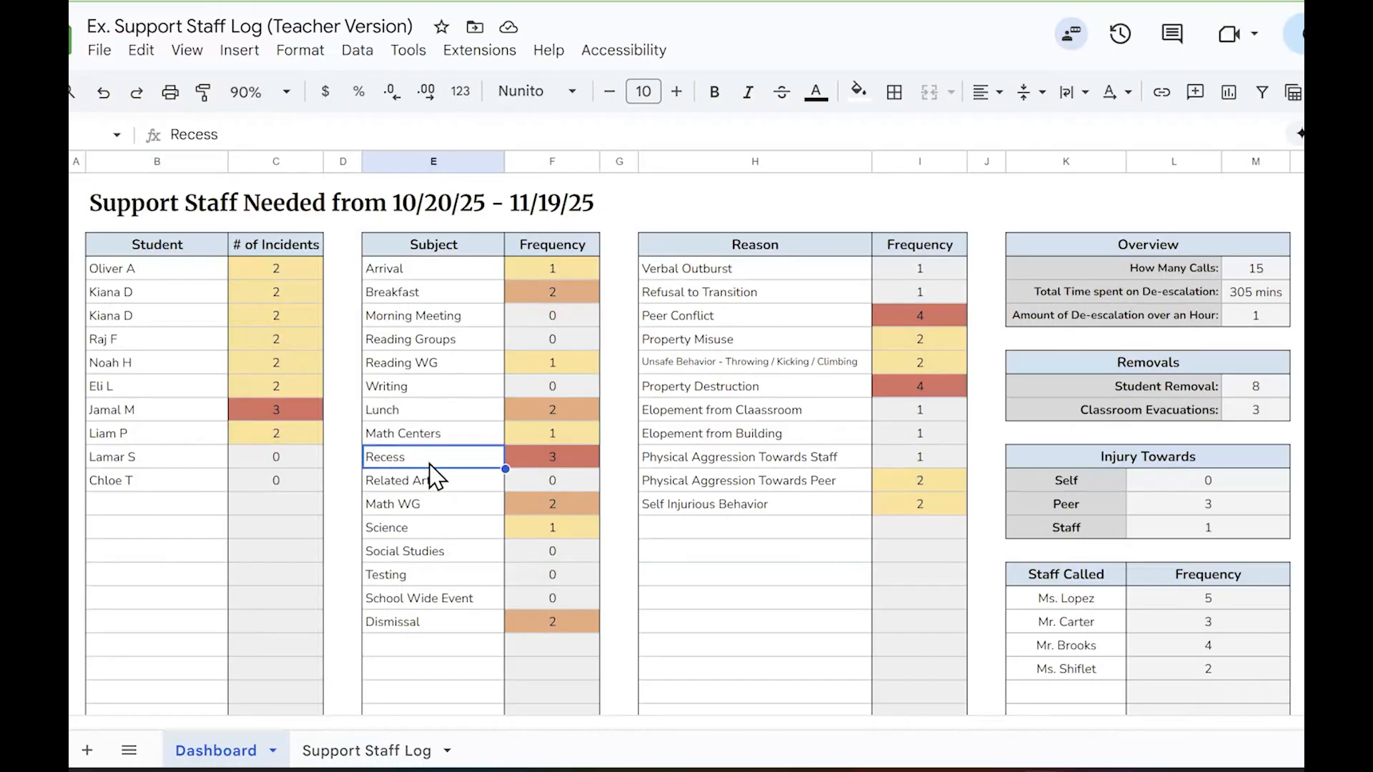
pyautogui.click(769, 387)
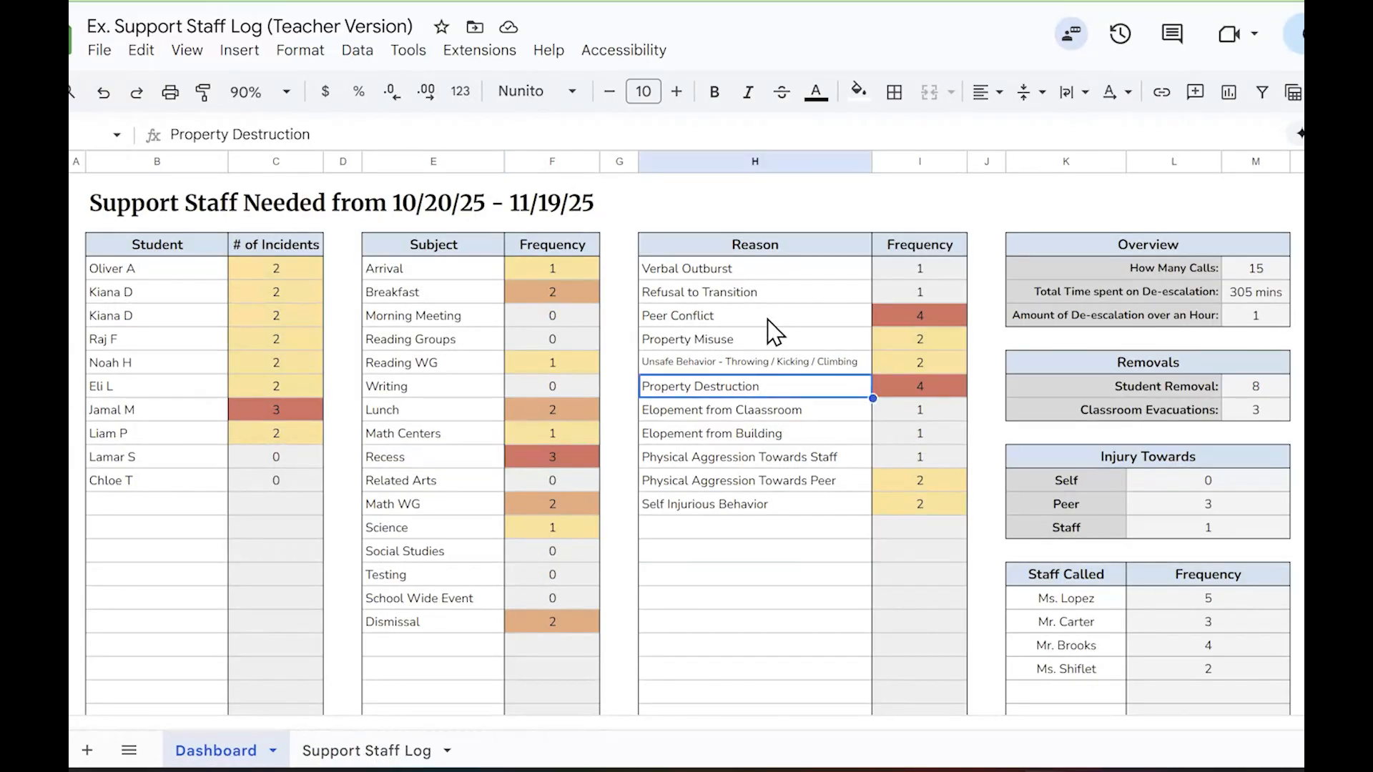
pyautogui.click(772, 318)
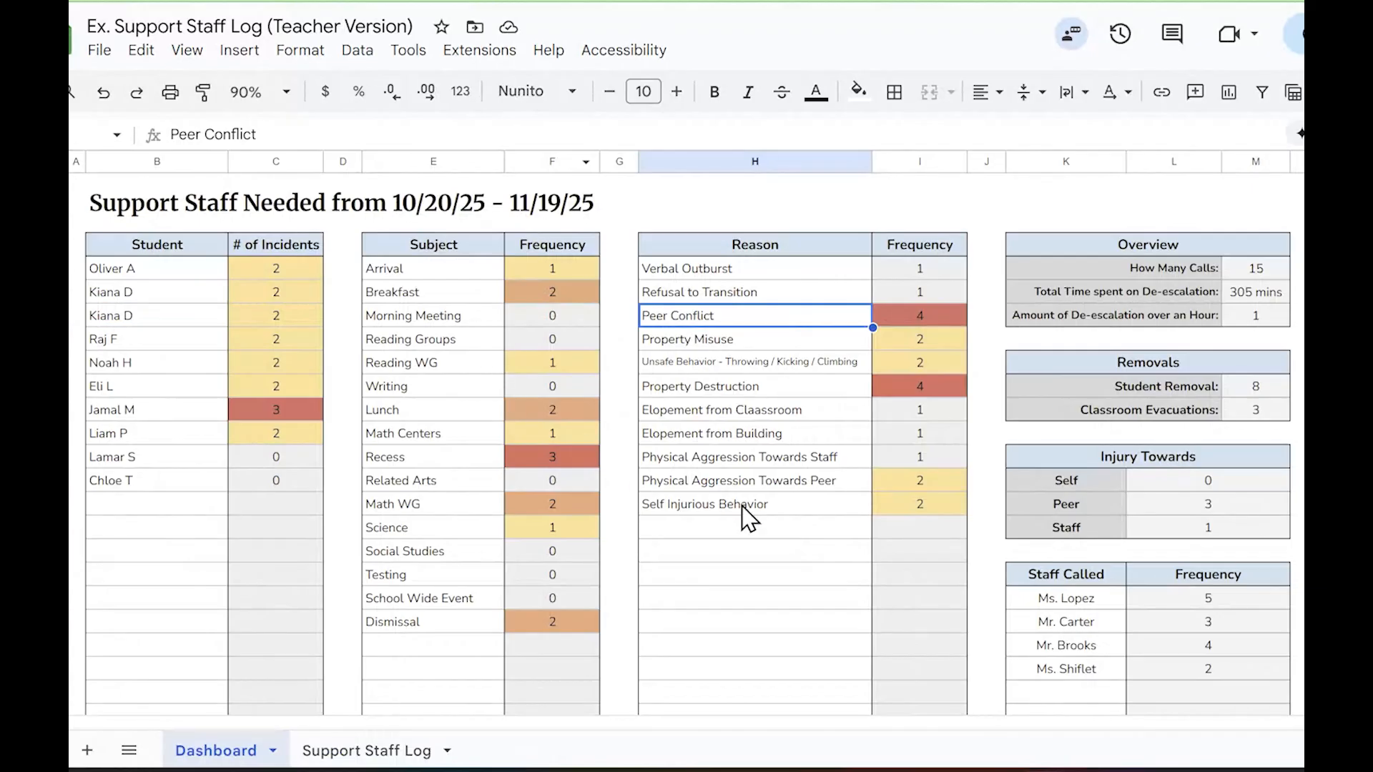
pyautogui.click(751, 529)
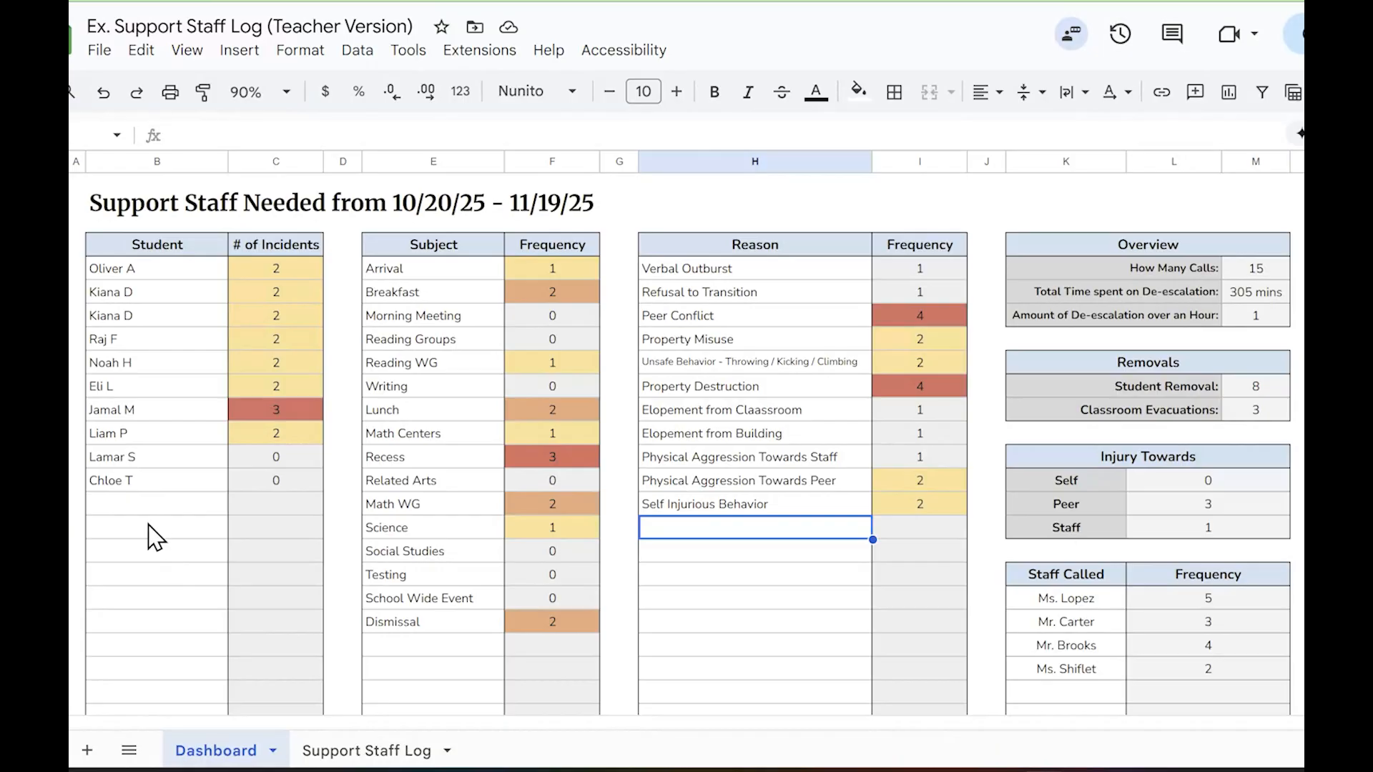
# Review the start of the dashboard's Student and Subject lists and the Reason heading
pyautogui.click(157, 276)
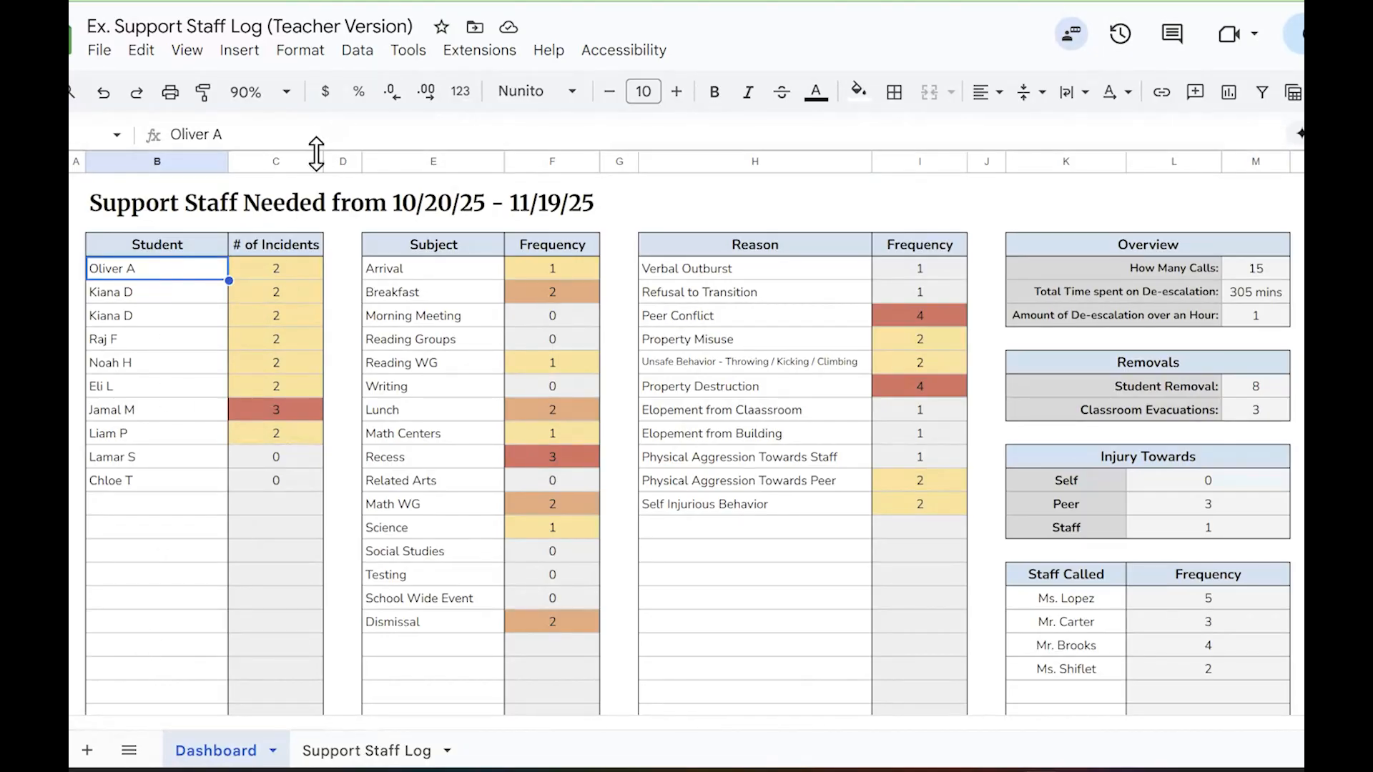
pyautogui.click(394, 269)
pyautogui.click(752, 250)
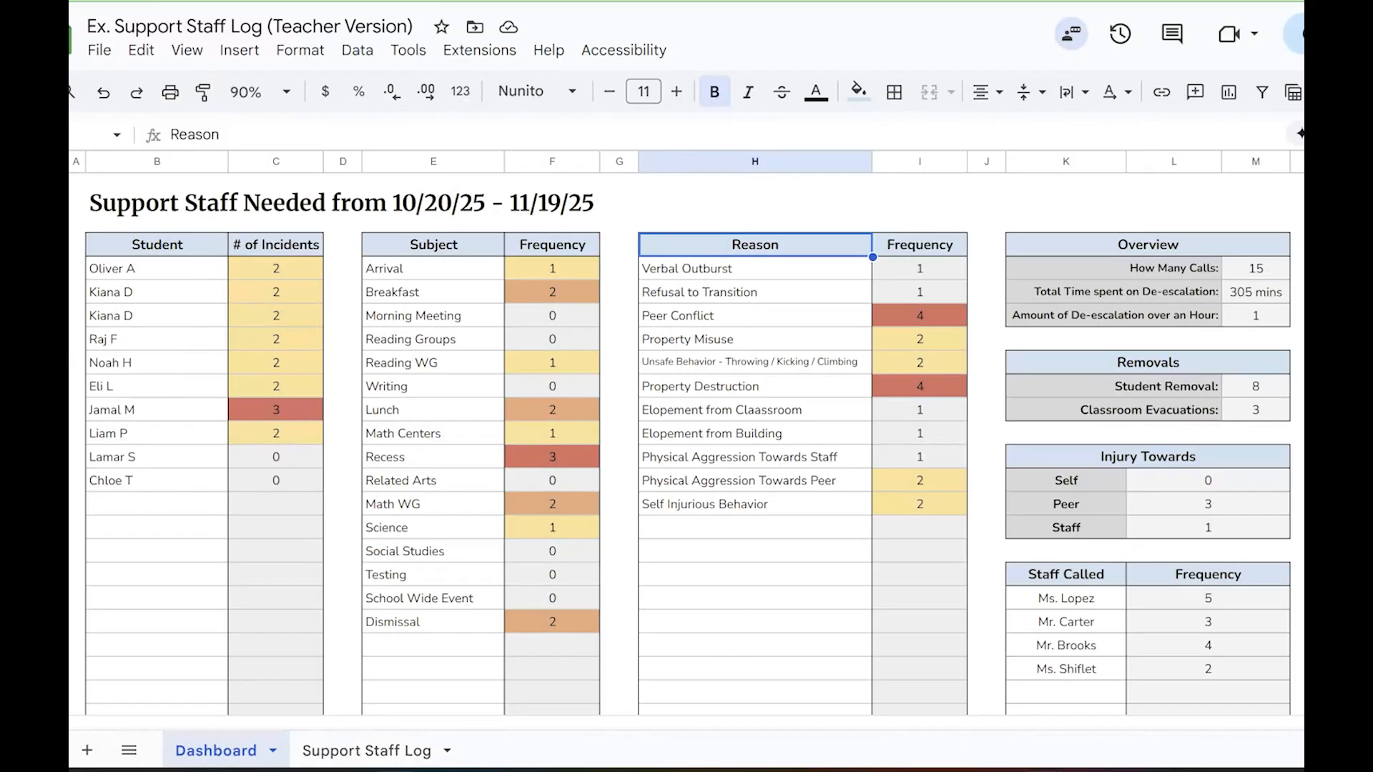
# Examine the Subject, Reason and Name of Staff choices for the Support Staff Log's first entry, and compare them with the dashboard's Staff Called list
pyautogui.click(341, 751)
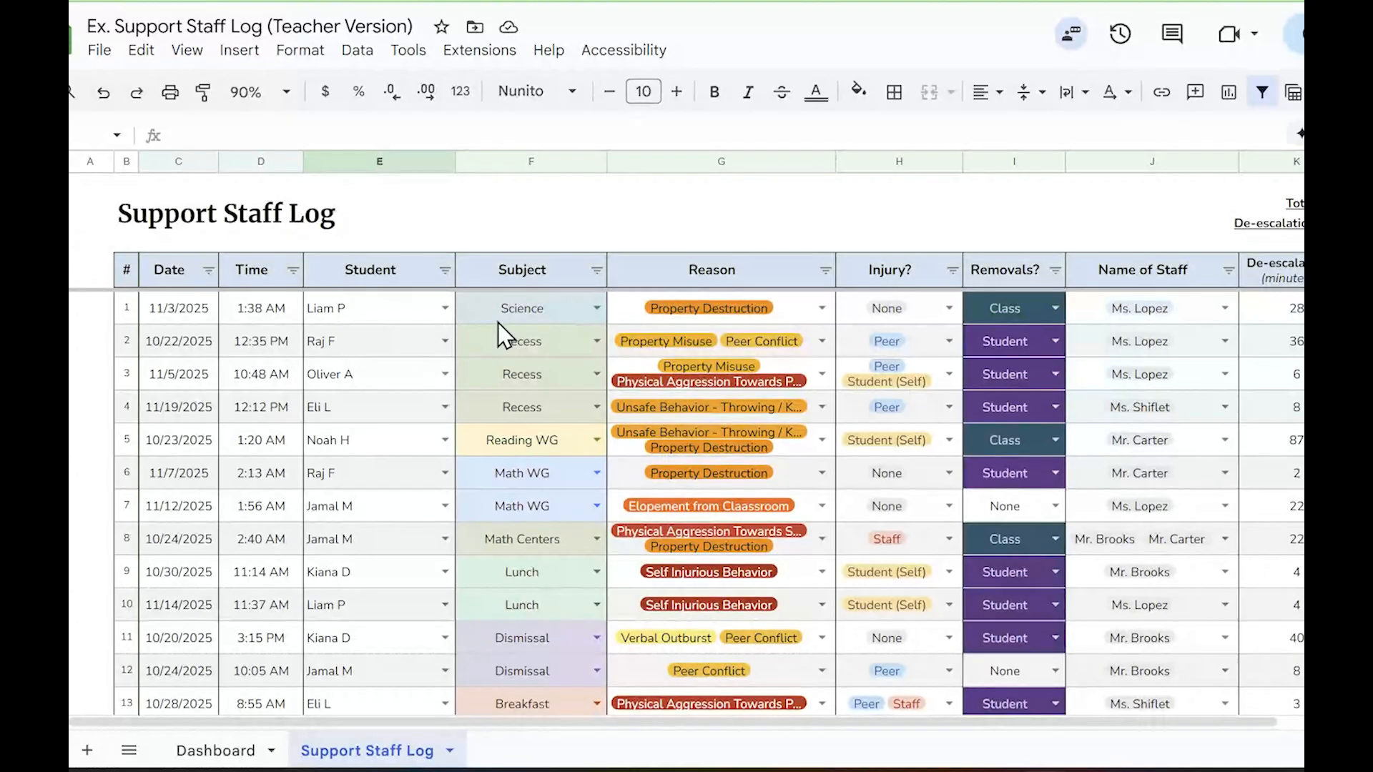
pyautogui.click(599, 308)
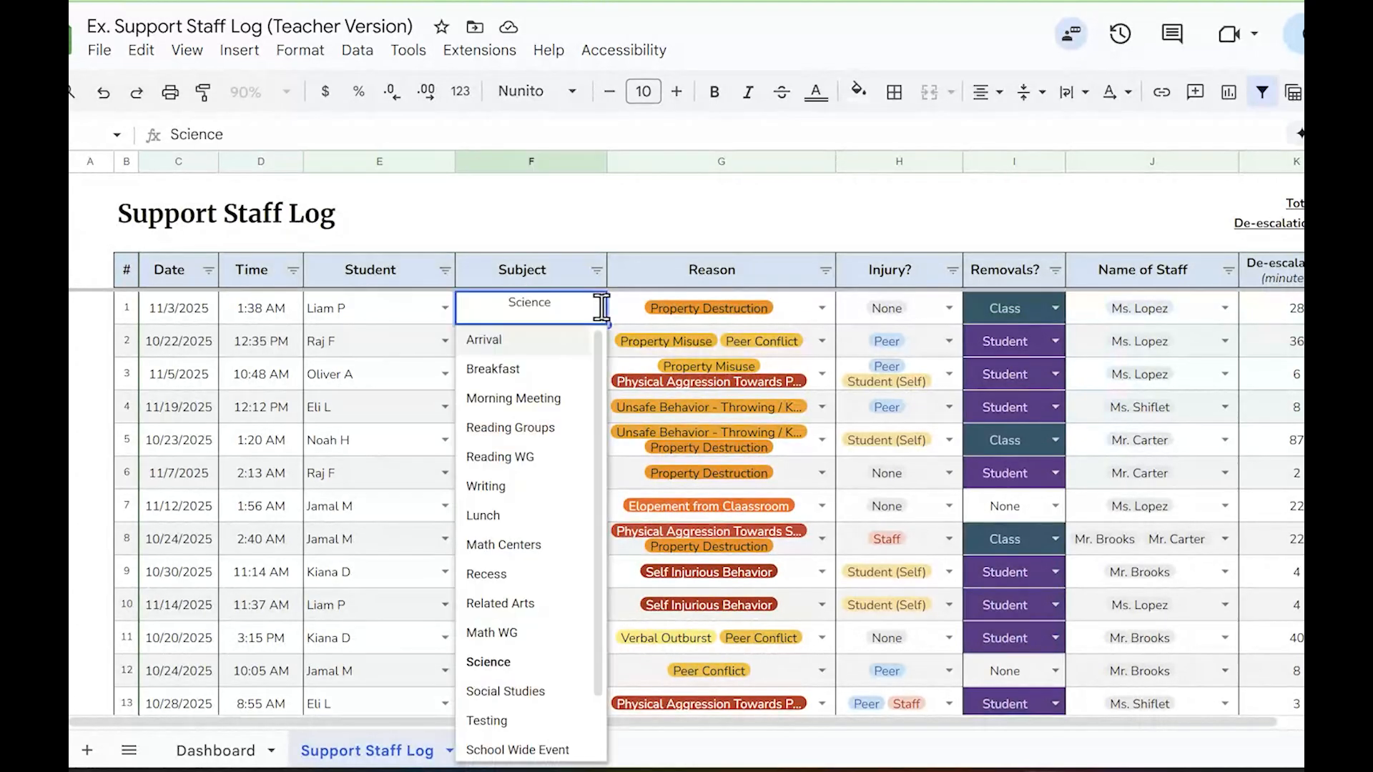
pyautogui.click(822, 309)
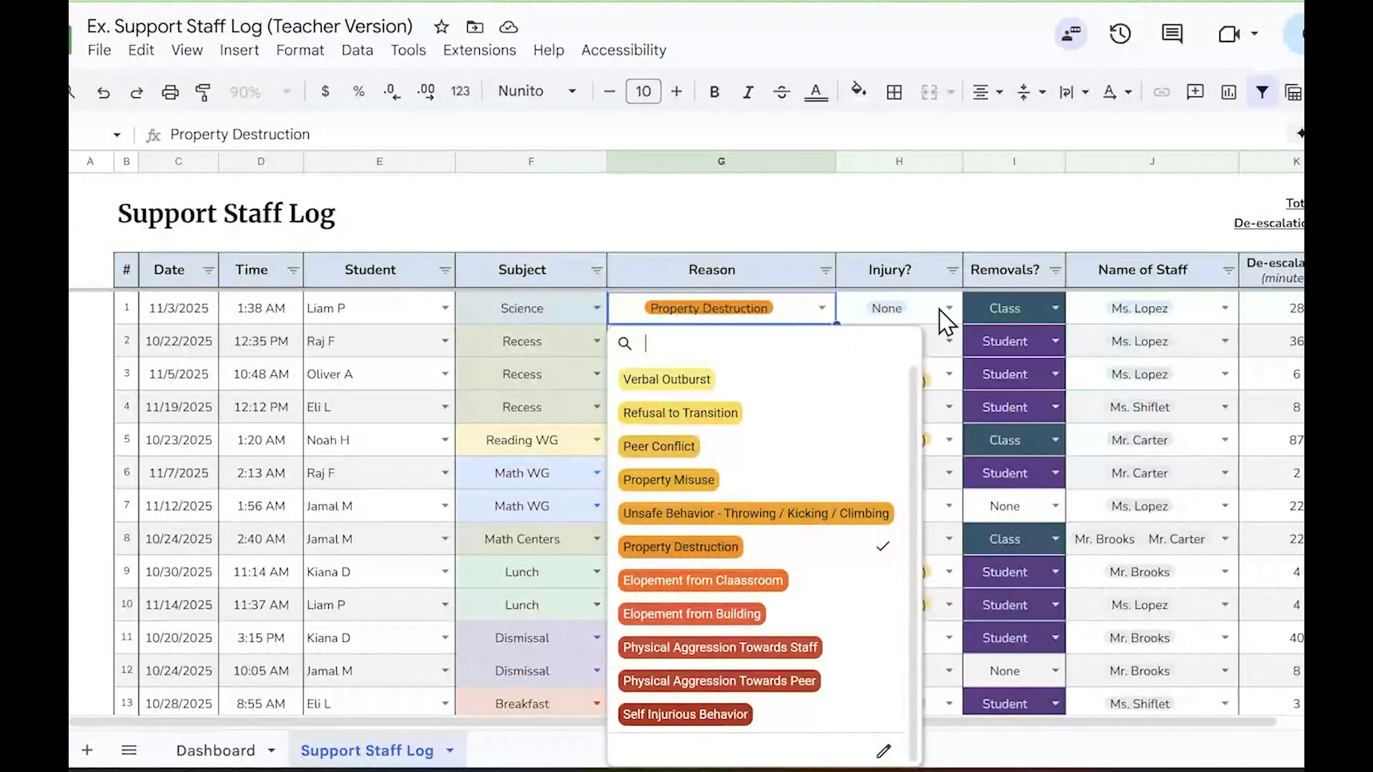
pyautogui.click(1224, 309)
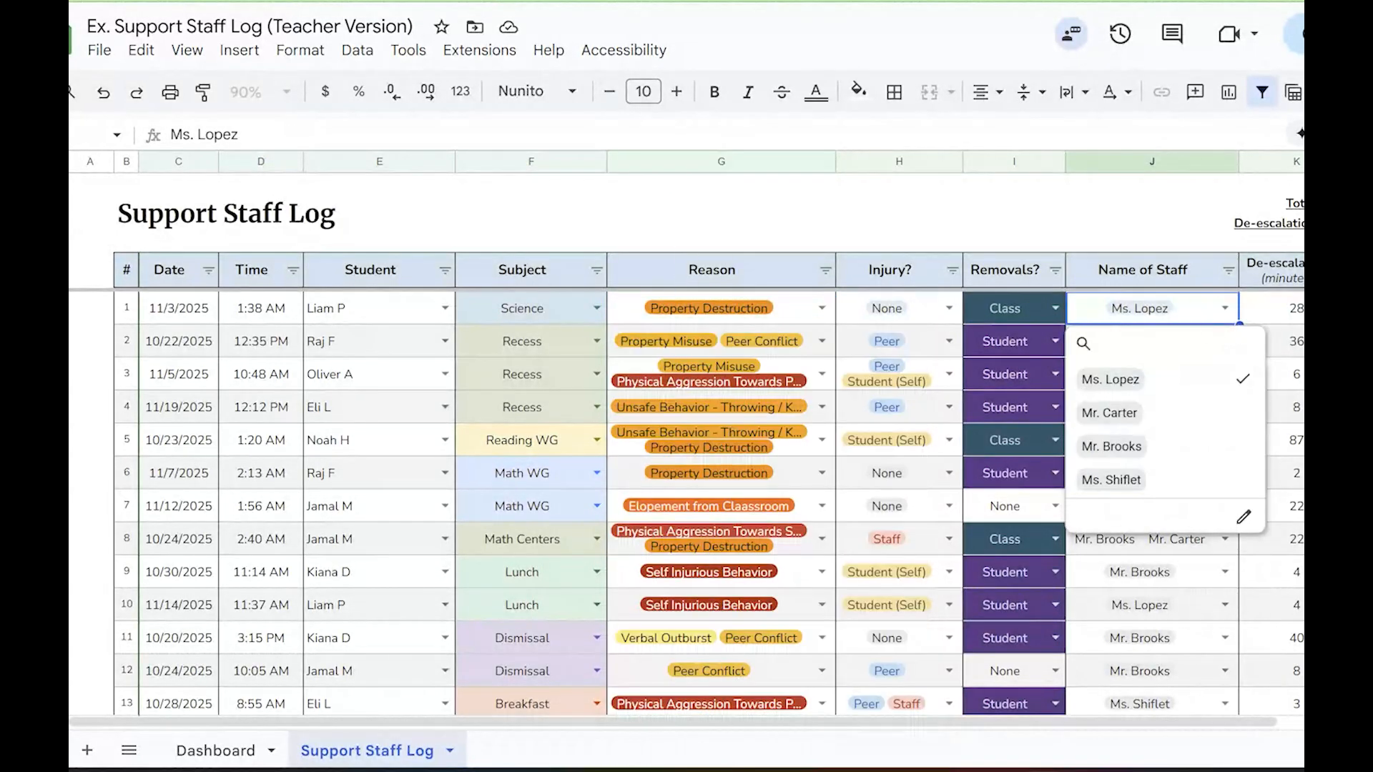
pyautogui.click(210, 751)
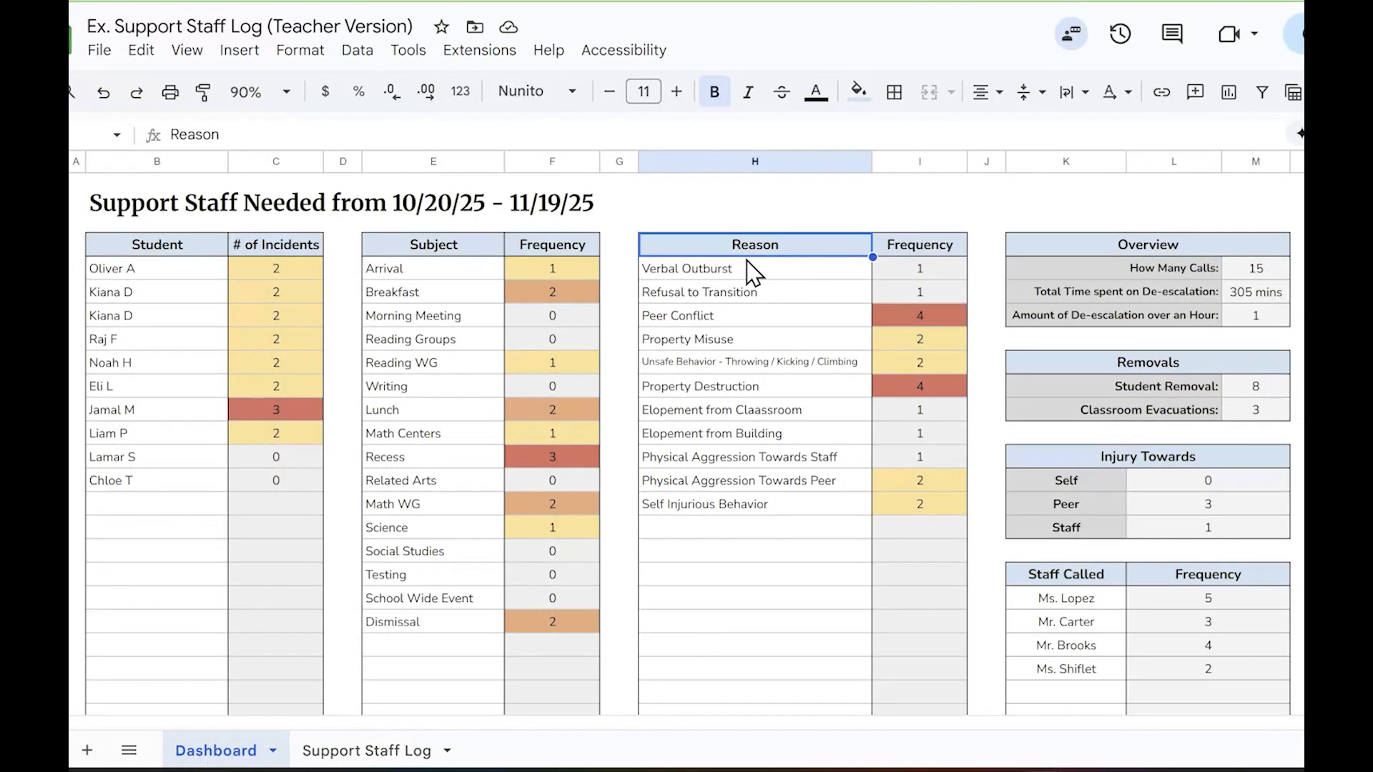
pyautogui.click(1077, 578)
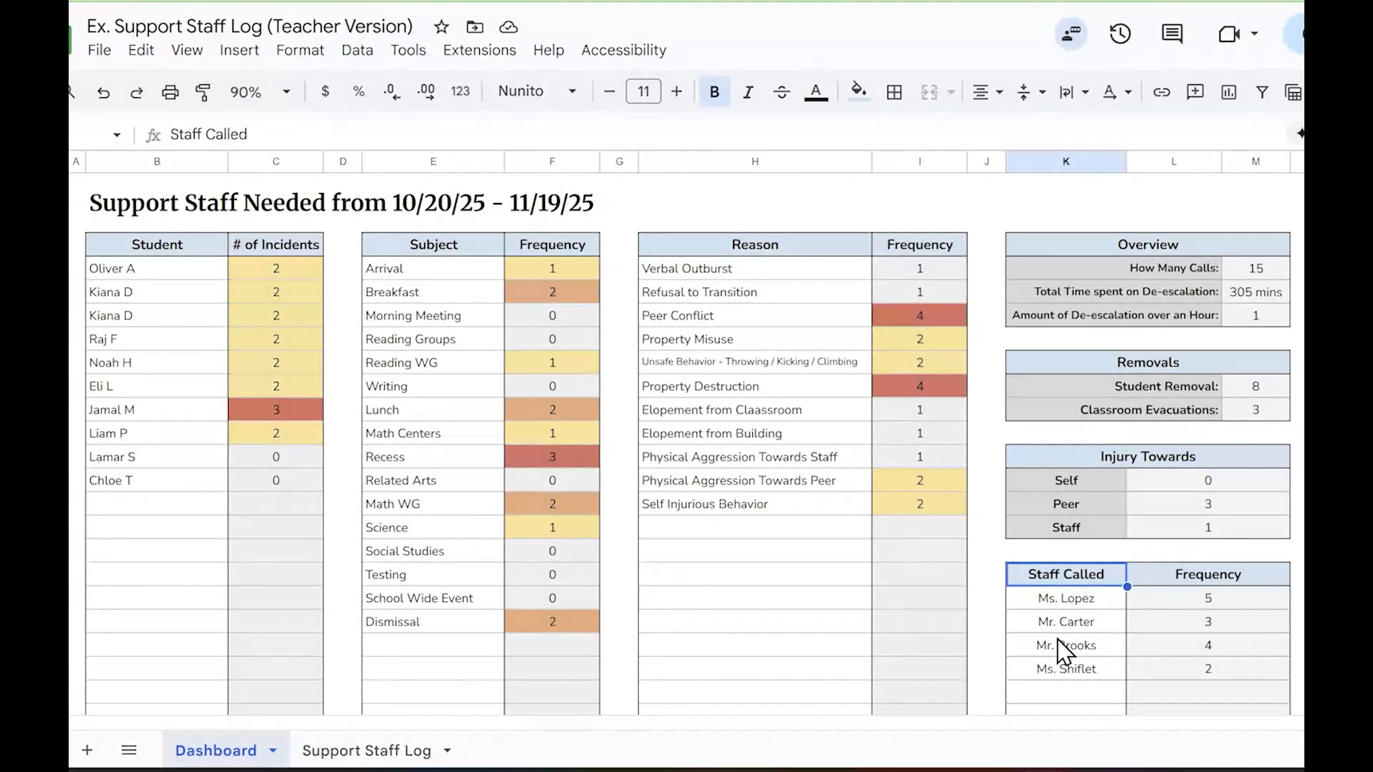
# Add Elopement from Building to the reasons of the first entry in the Support Staff Log
pyautogui.click(386, 751)
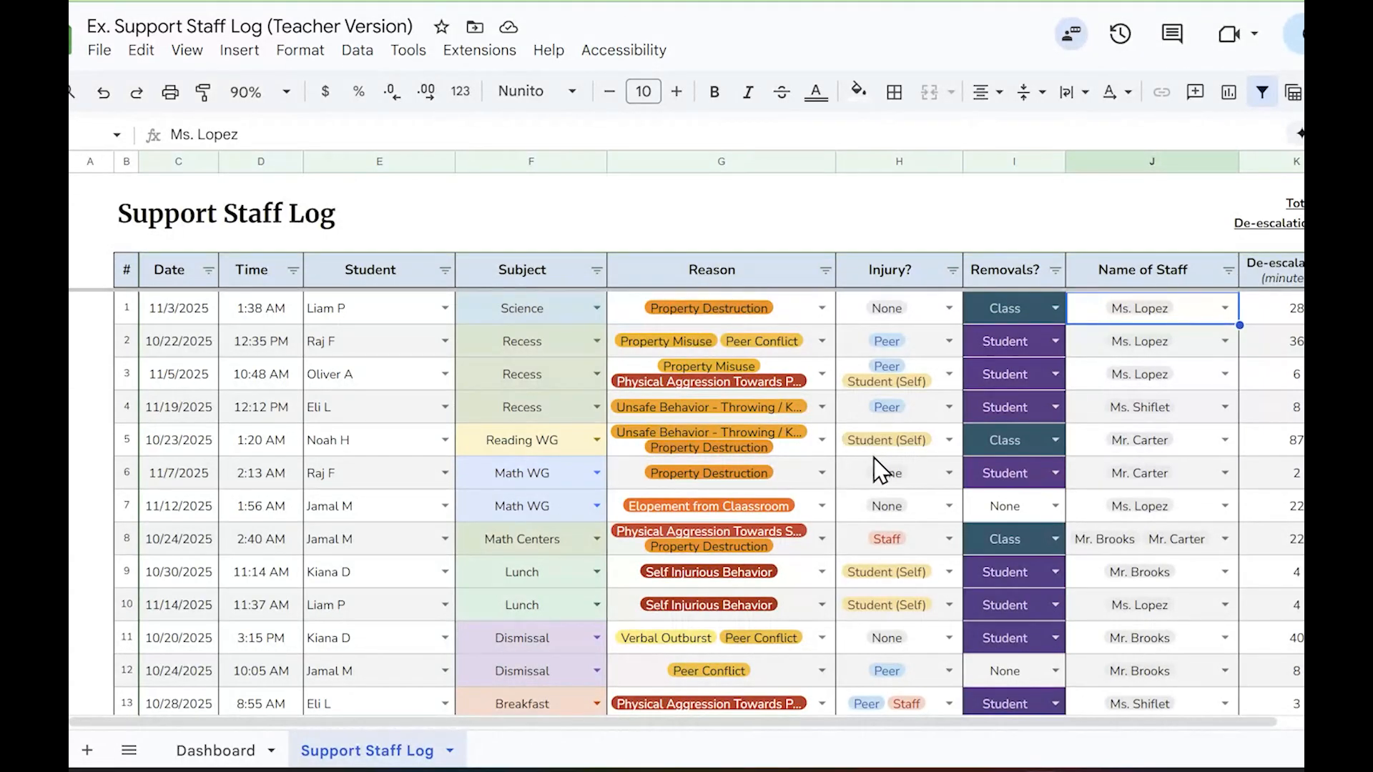
pyautogui.click(822, 309)
pyautogui.click(724, 613)
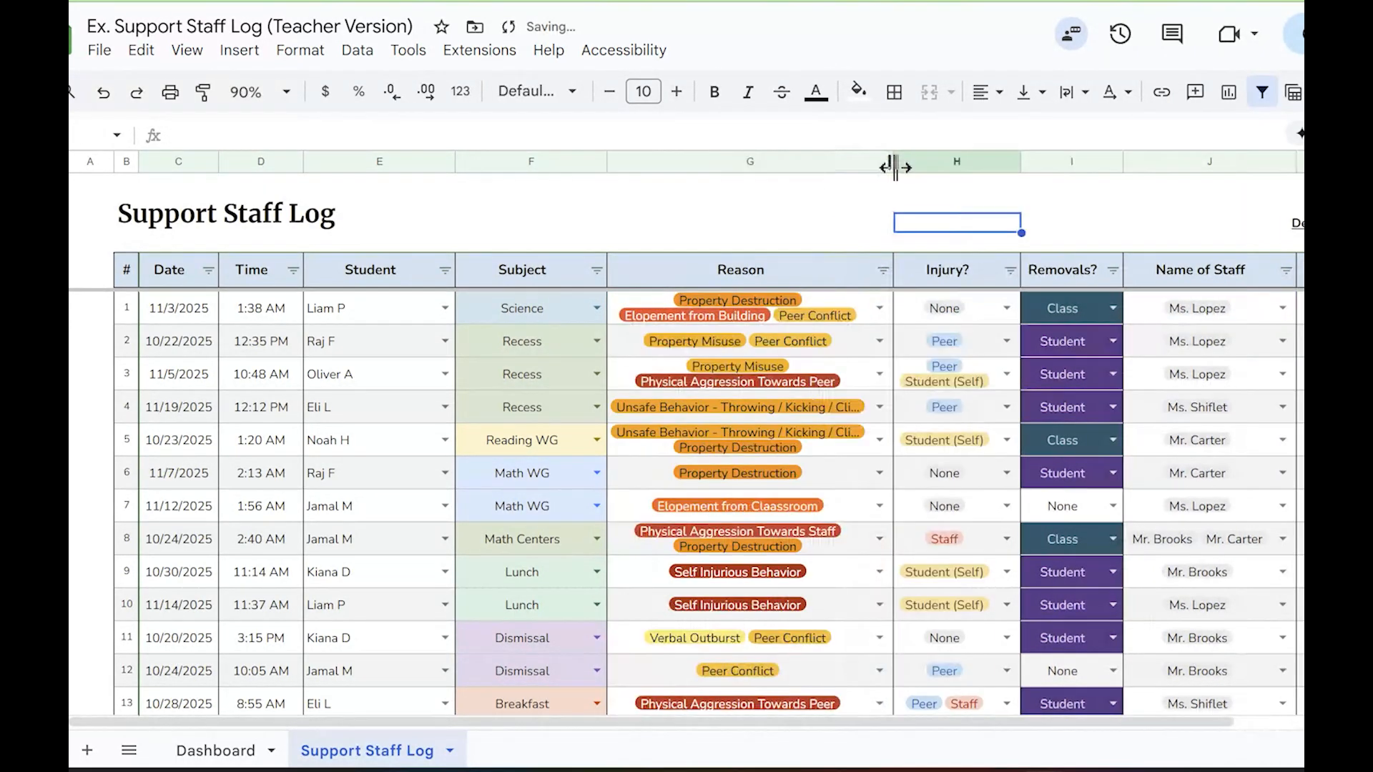
# Try different widths for the log's Reason column, and undo them together with the added Peer Conflict reason
pyautogui.moveTo(898, 163); pyautogui.dragTo(928, 166)
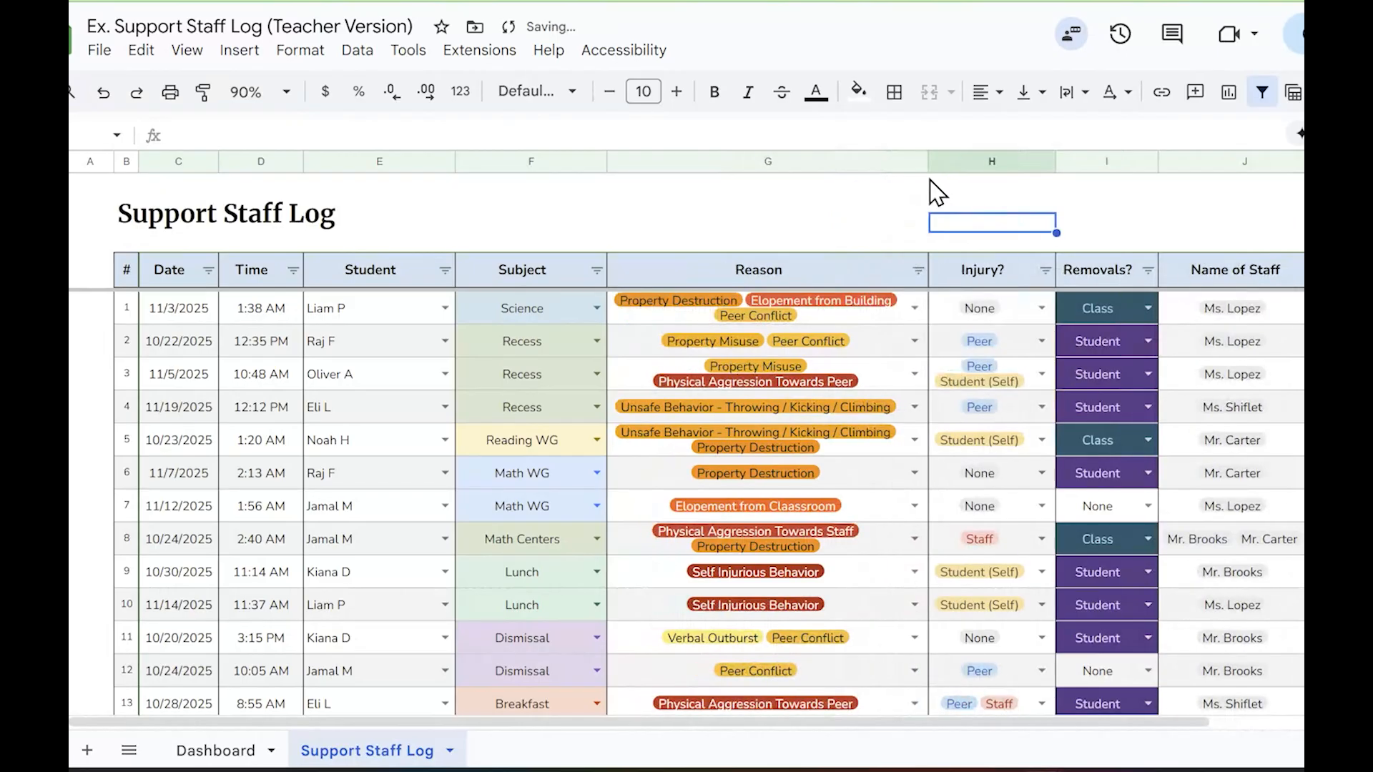
pyautogui.click(690, 162)
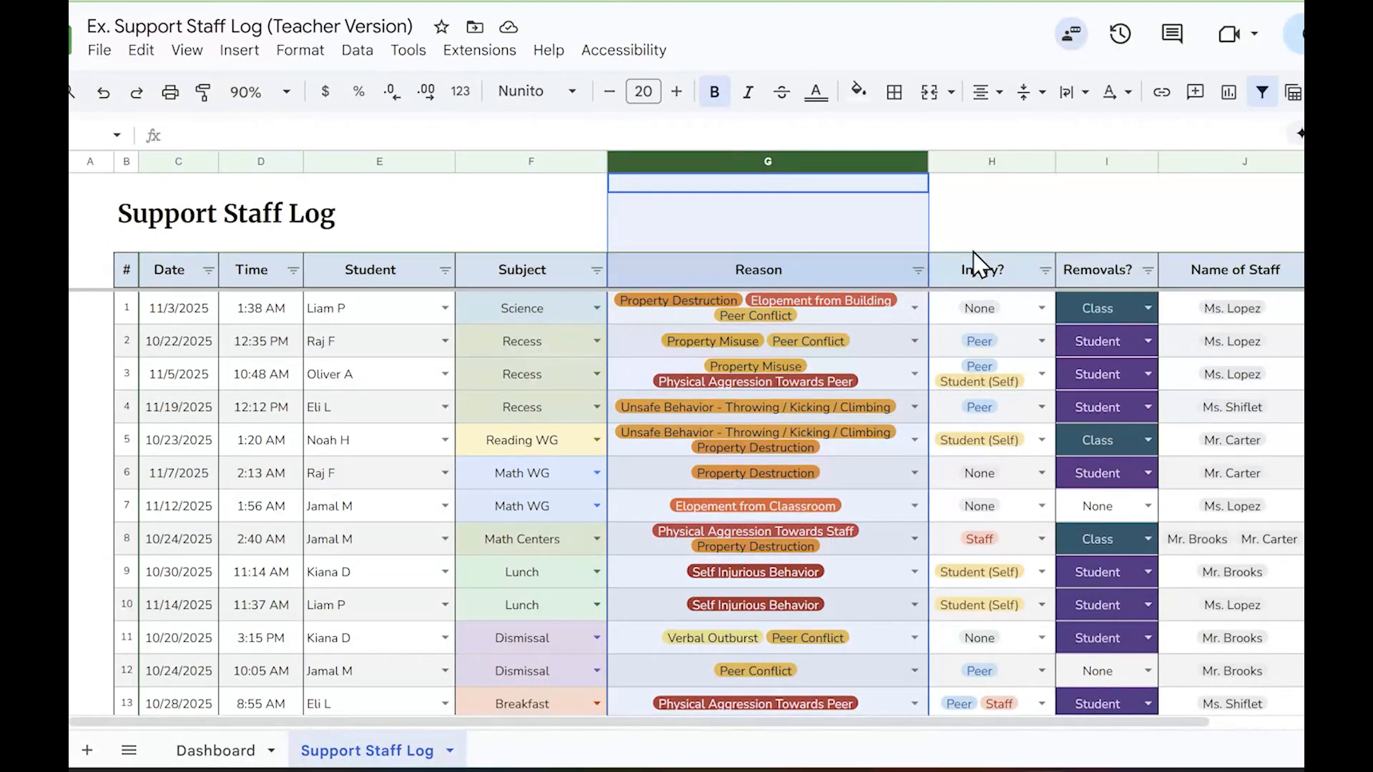
pyautogui.click(1004, 215)
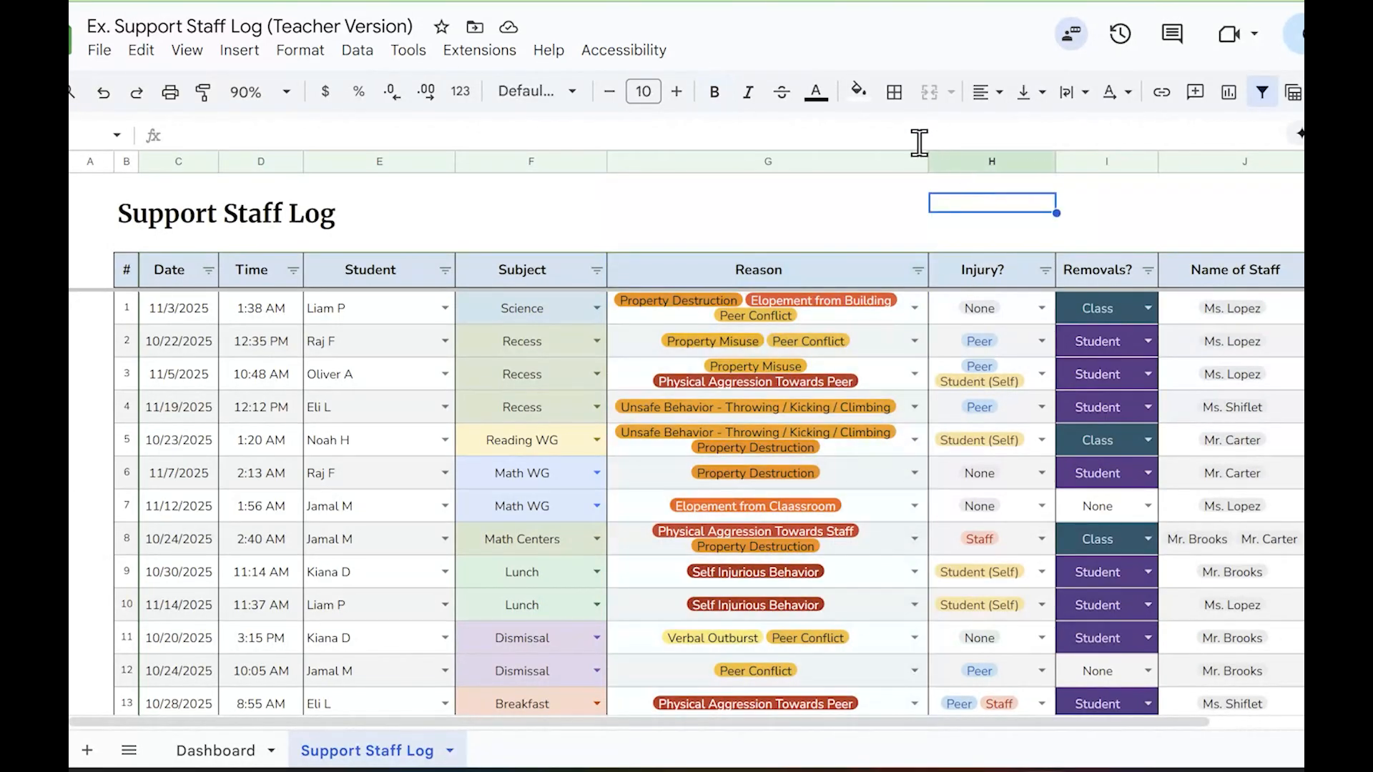
pyautogui.moveTo(927, 160); pyautogui.dragTo(894, 160)
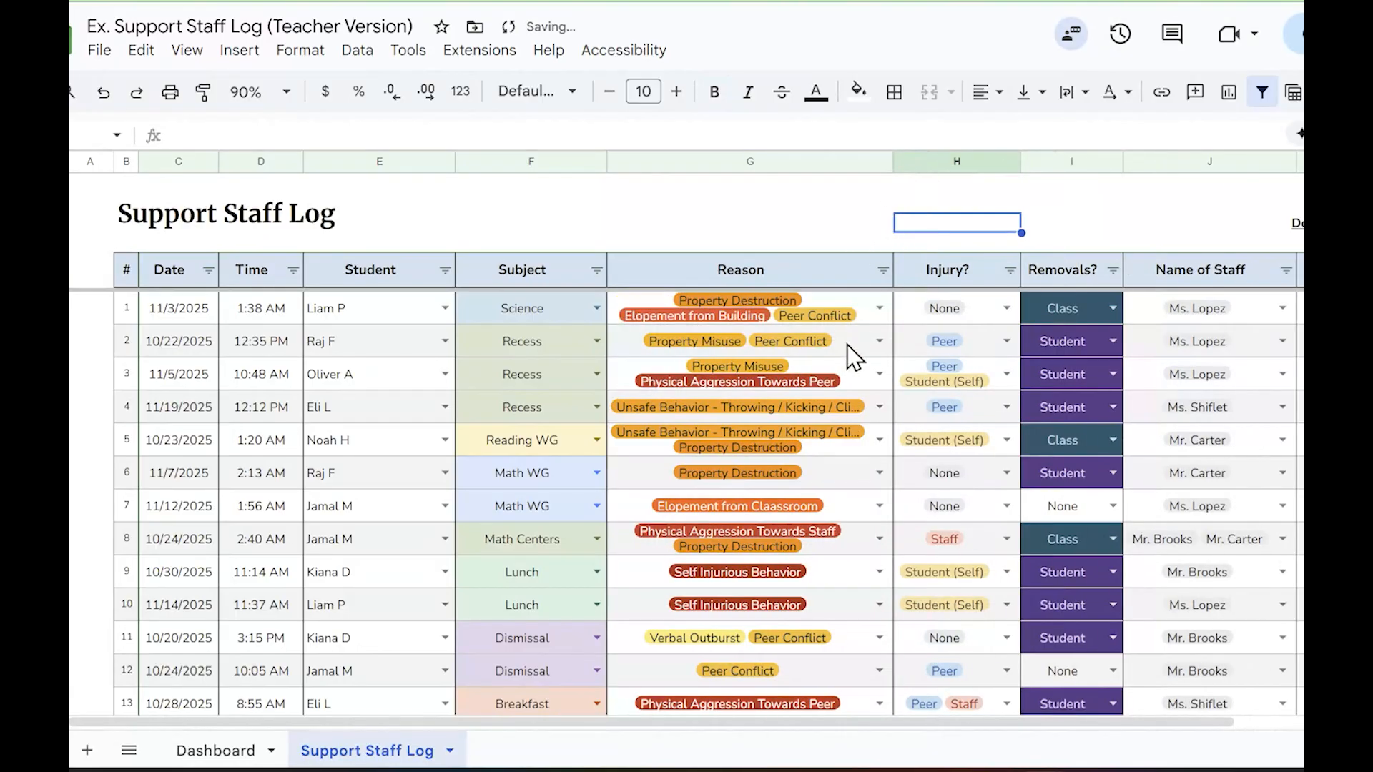
pyautogui.hotkey('ctrl', 'z')
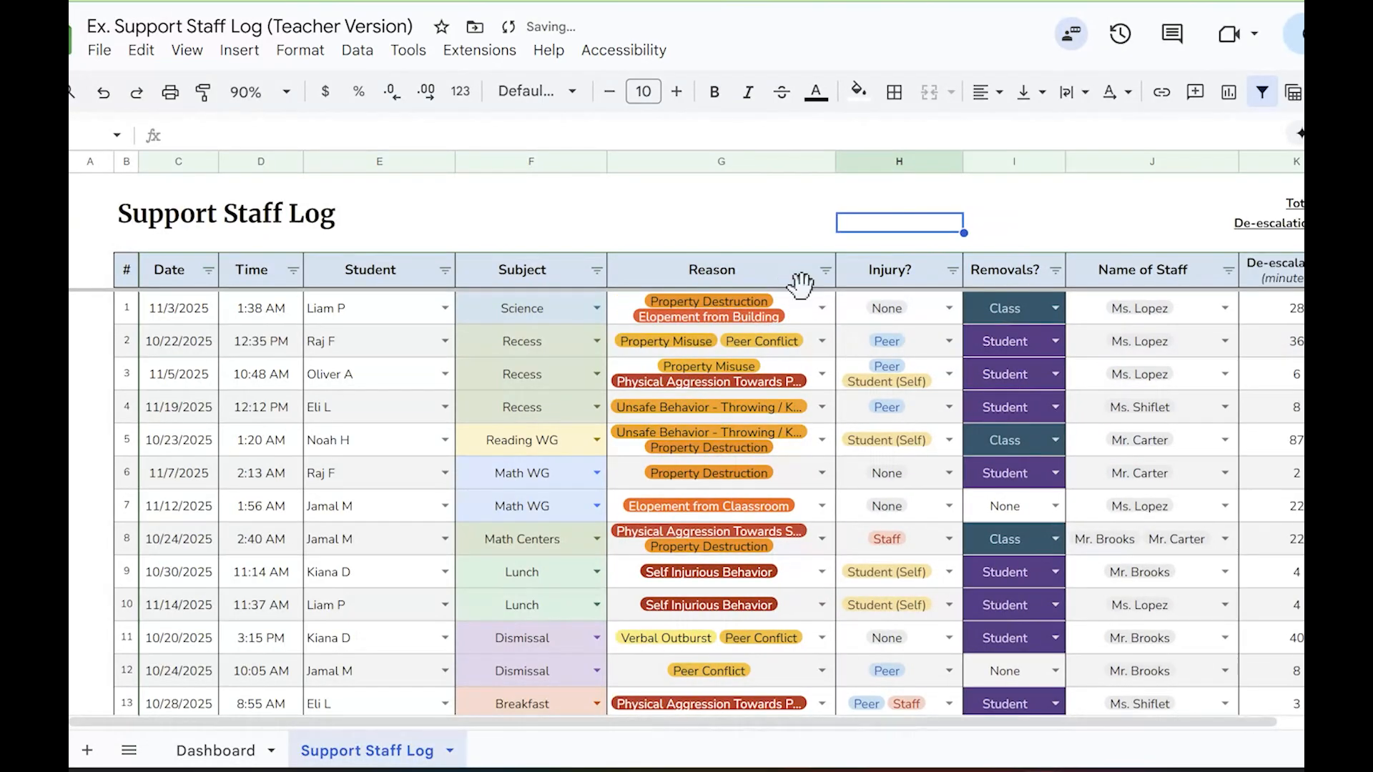
pyautogui.click(828, 316)
pyautogui.click(856, 240)
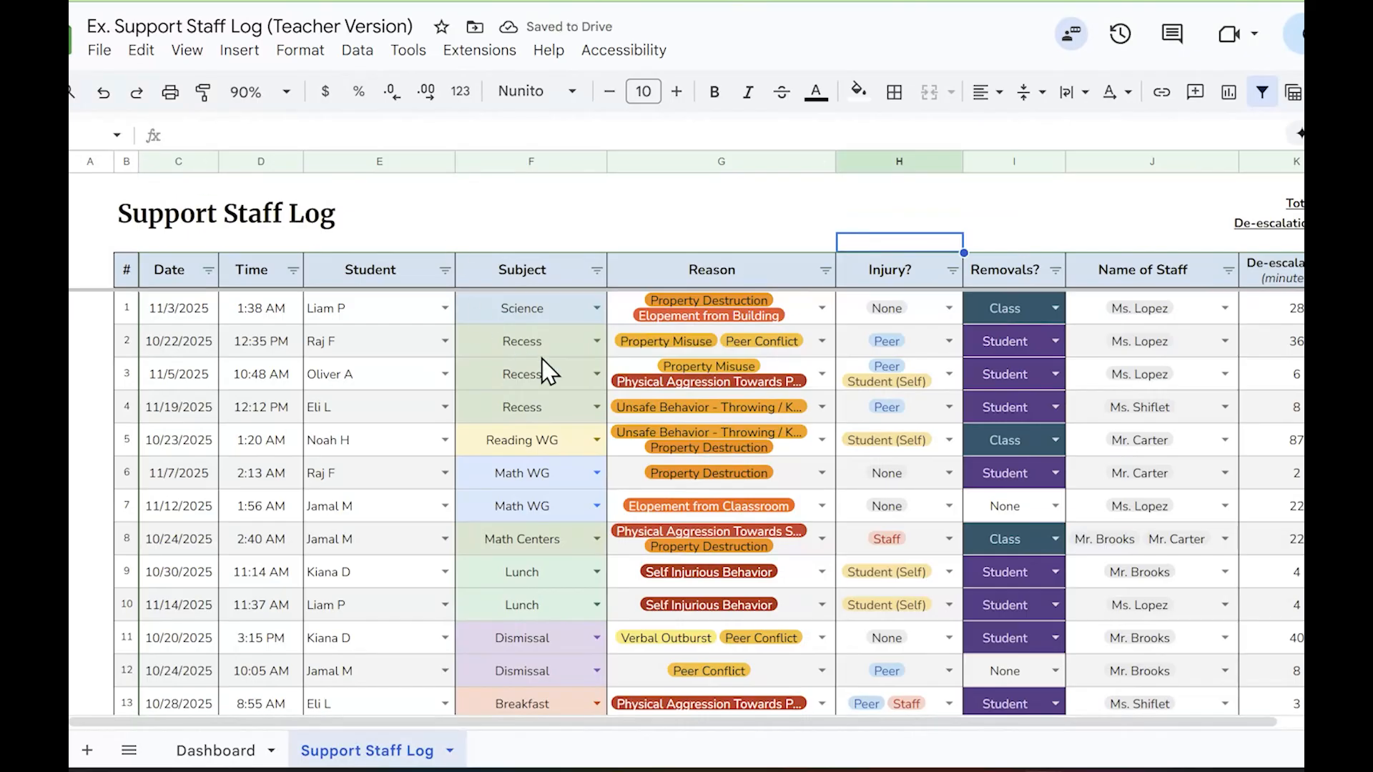
# Return to the dashboard and review its Reason and Staff Called headings
pyautogui.click(193, 750)
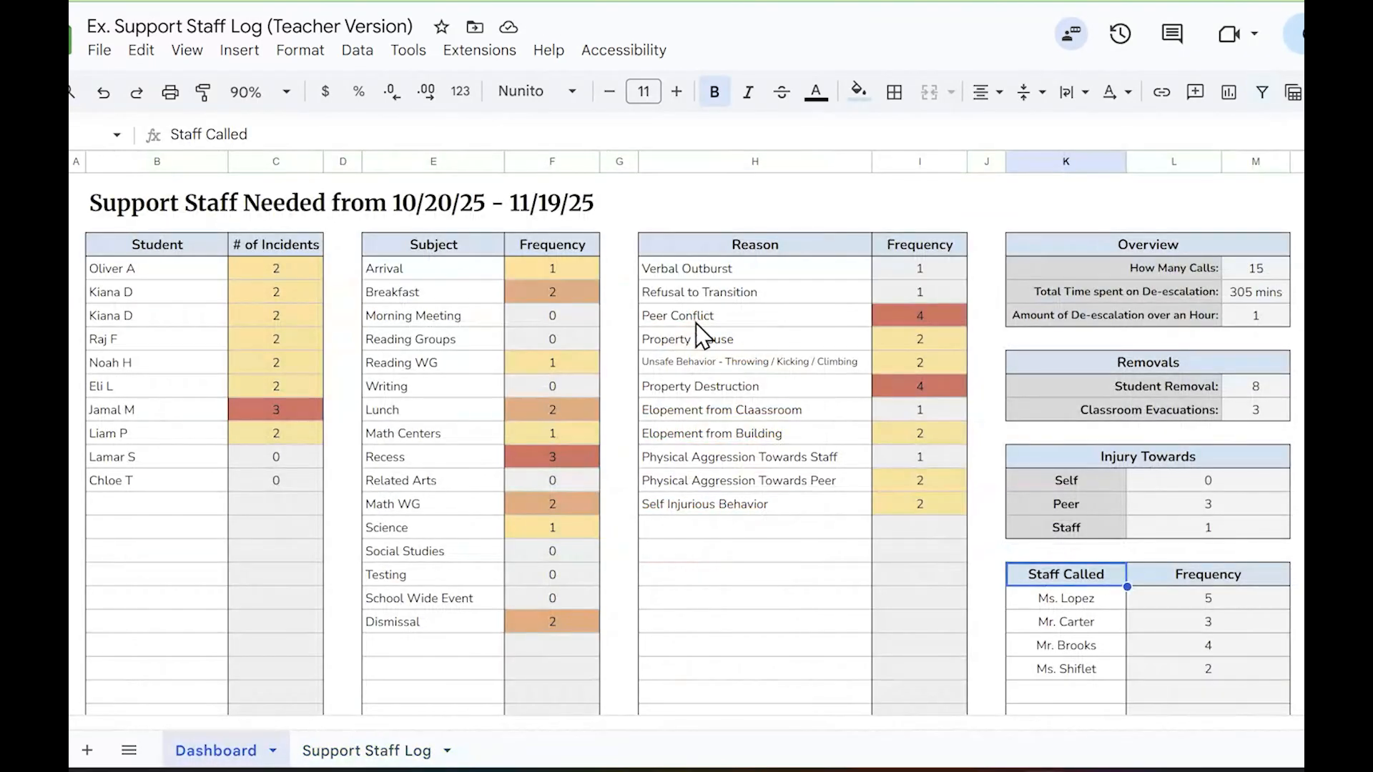
pyautogui.click(729, 247)
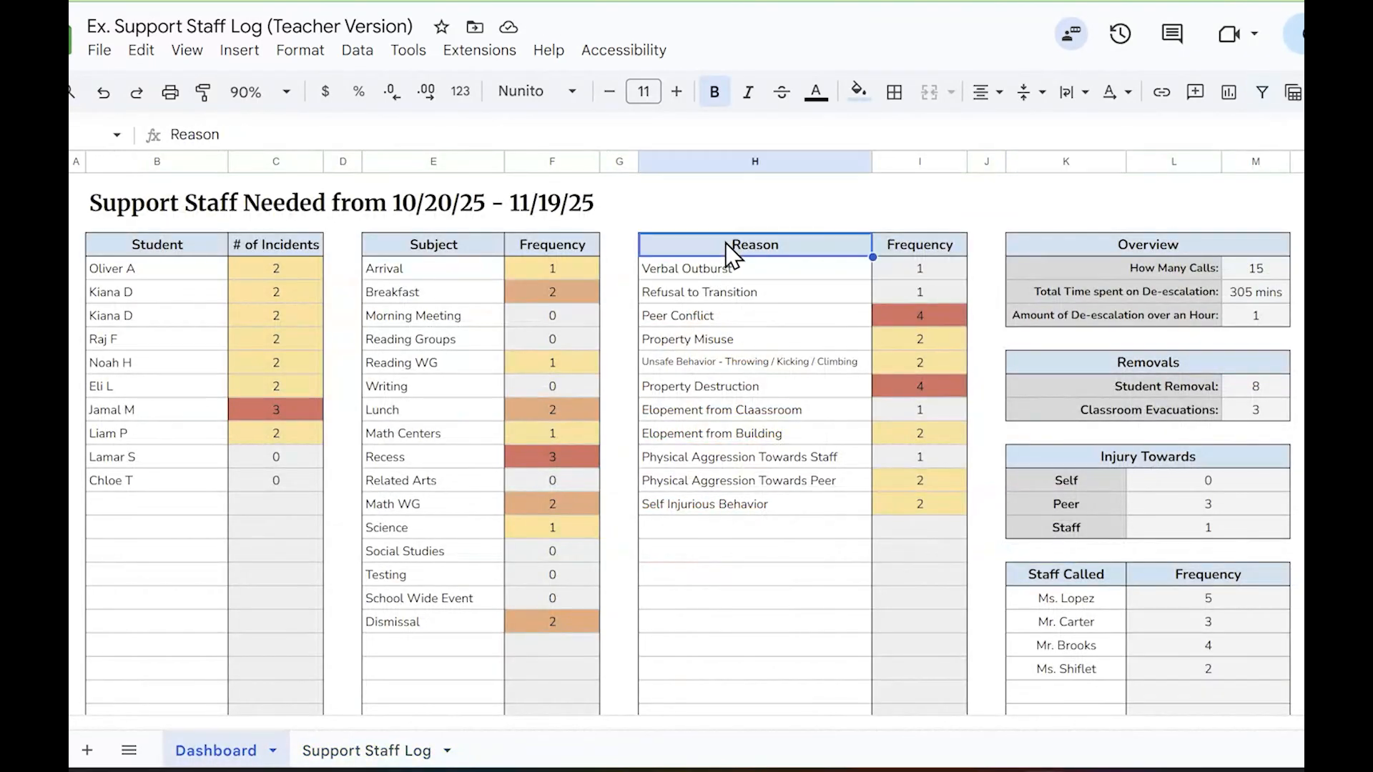
pyautogui.click(1080, 578)
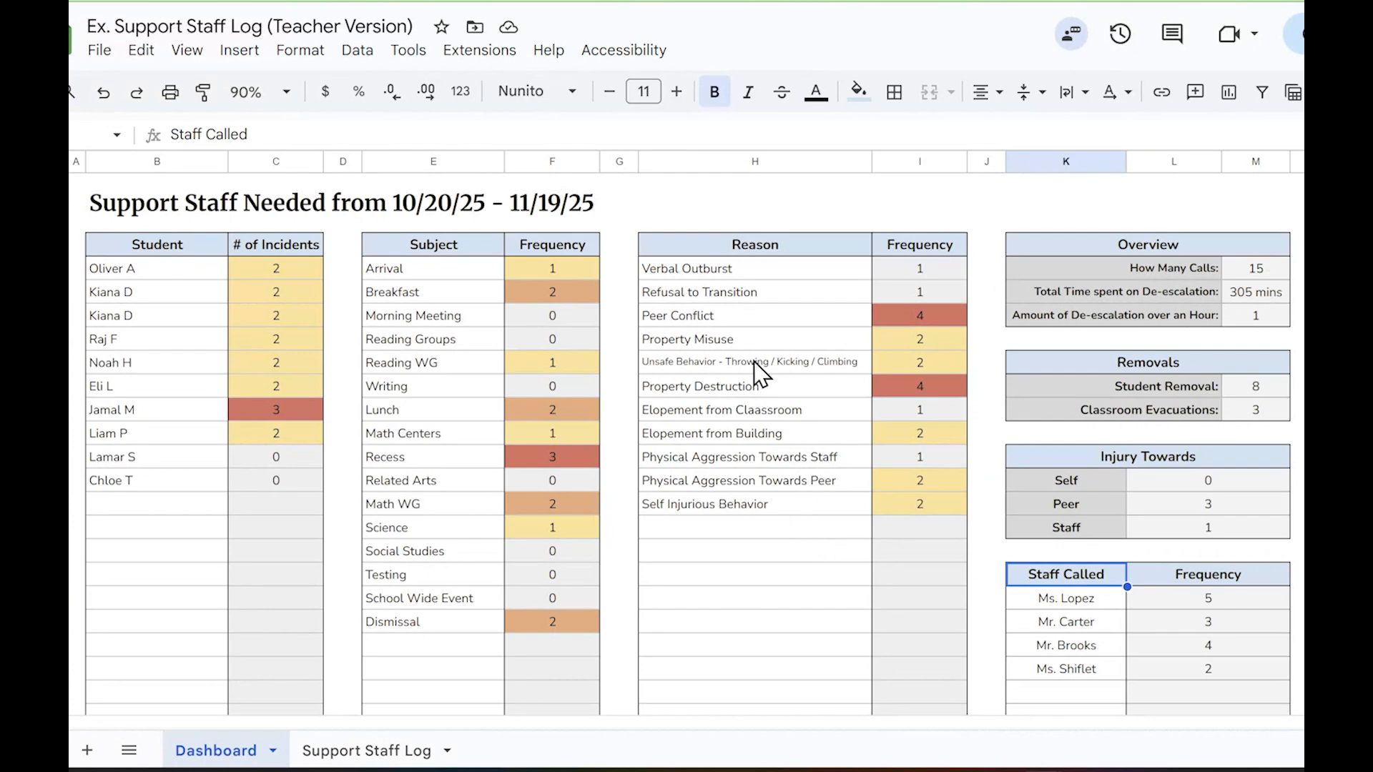
# Add a trailing space to Verbal Outburst in the dashboard's Reason list
pyautogui.click(759, 270)
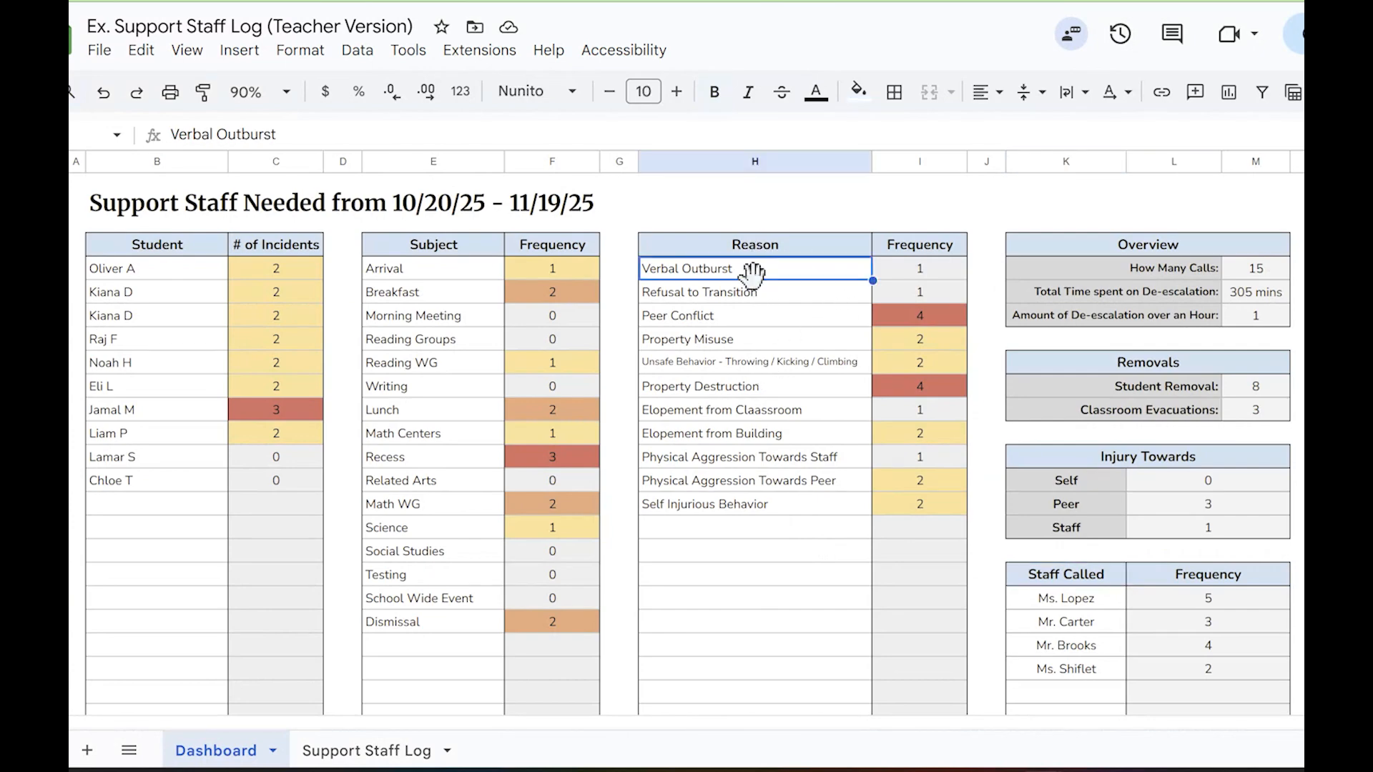
pyautogui.doubleClick(749, 268)
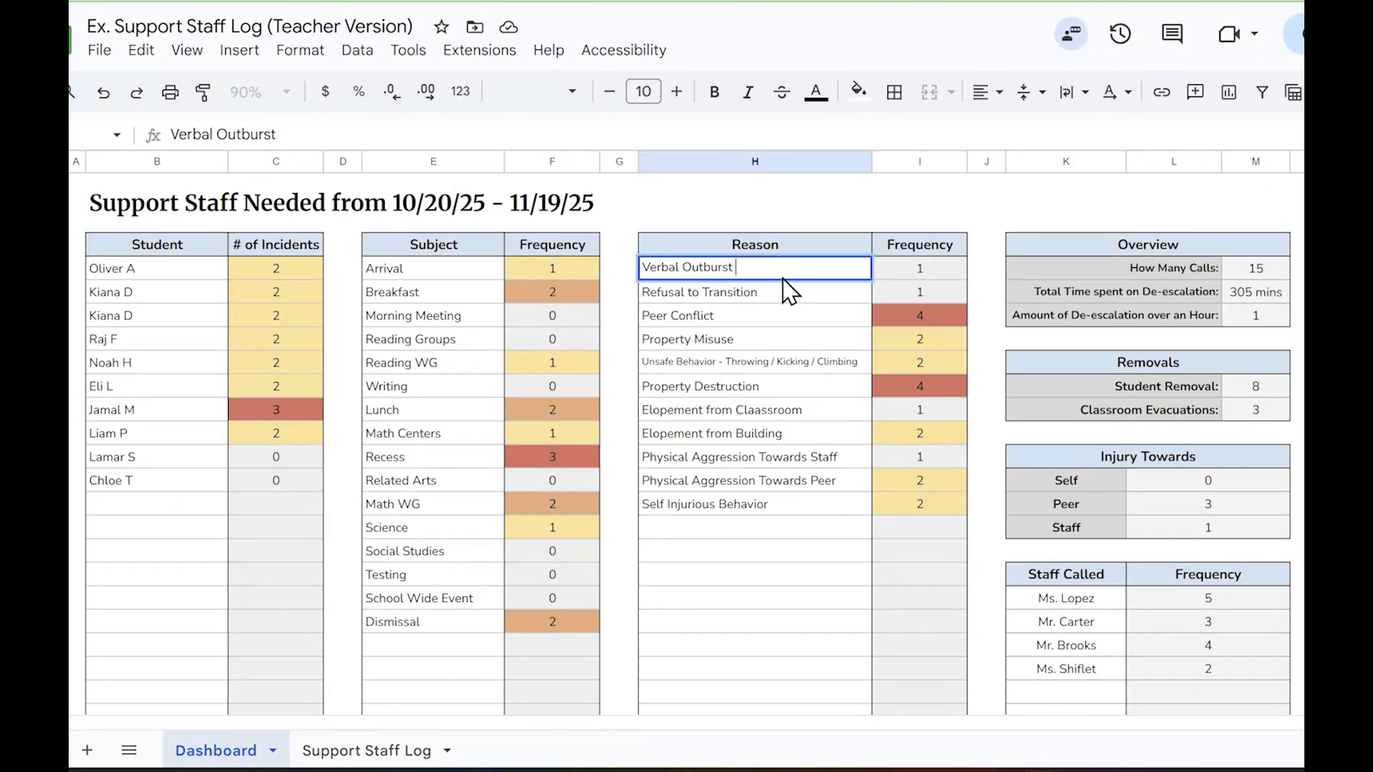
pyautogui.click(983, 209)
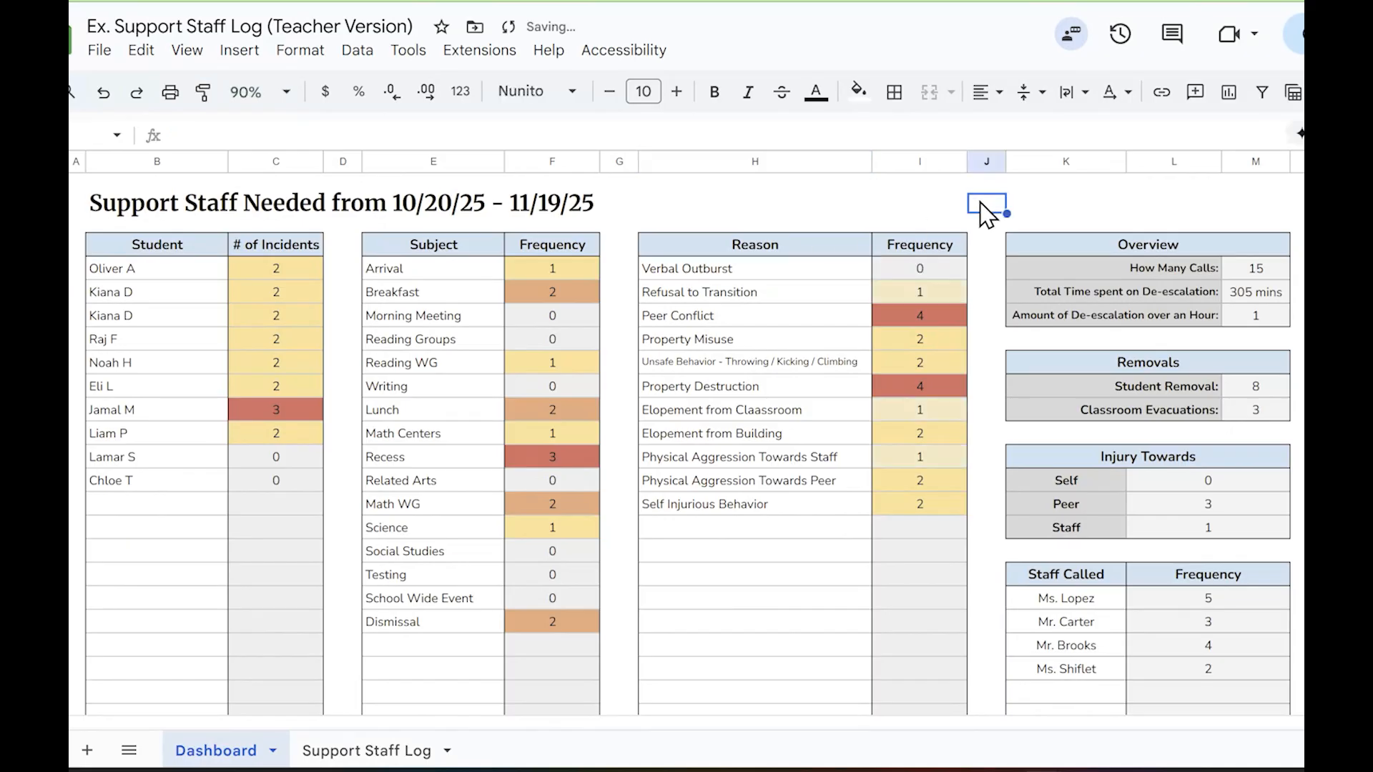
# Try to set Verbal Outburst as the reason for entry 16 in the Support Staff Log
pyautogui.click(336, 757)
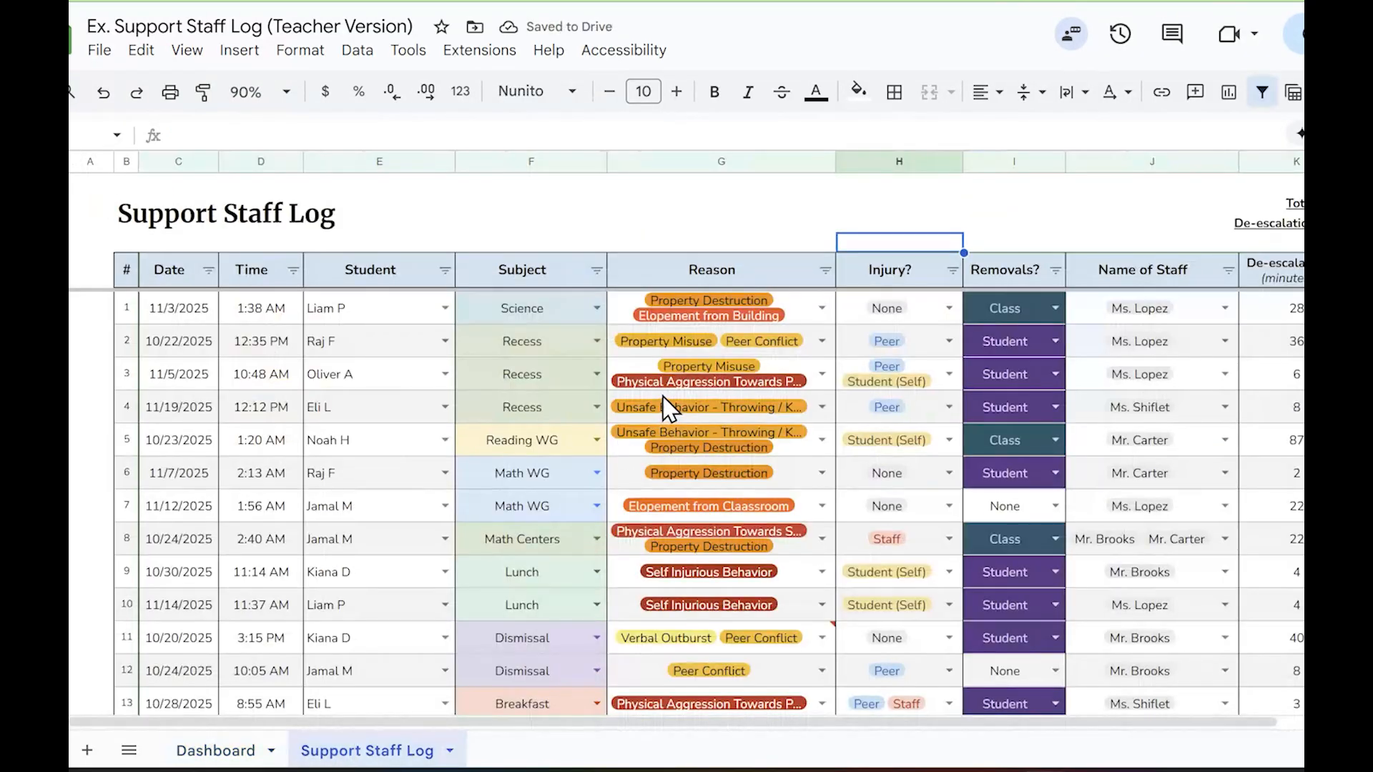
pyautogui.scroll(-3, 714, 377)
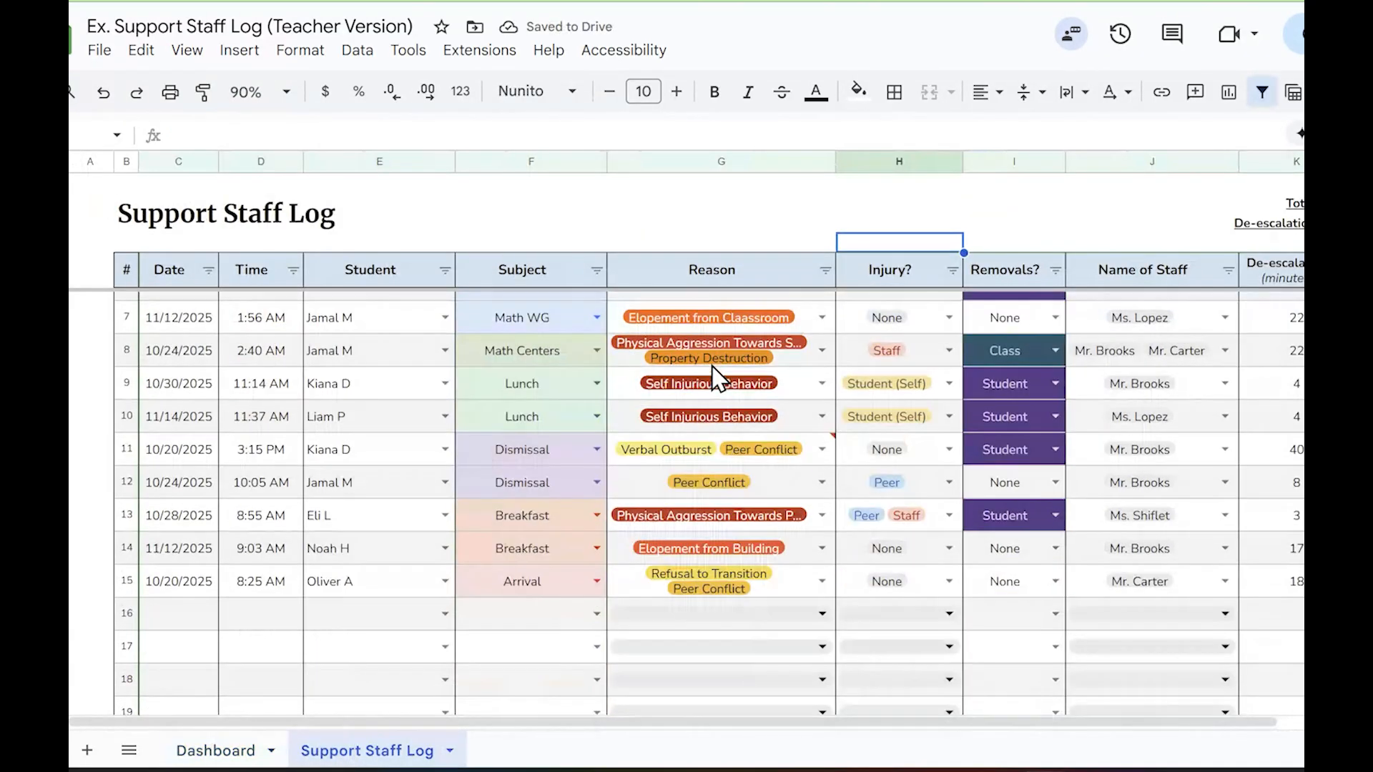
pyautogui.click(824, 613)
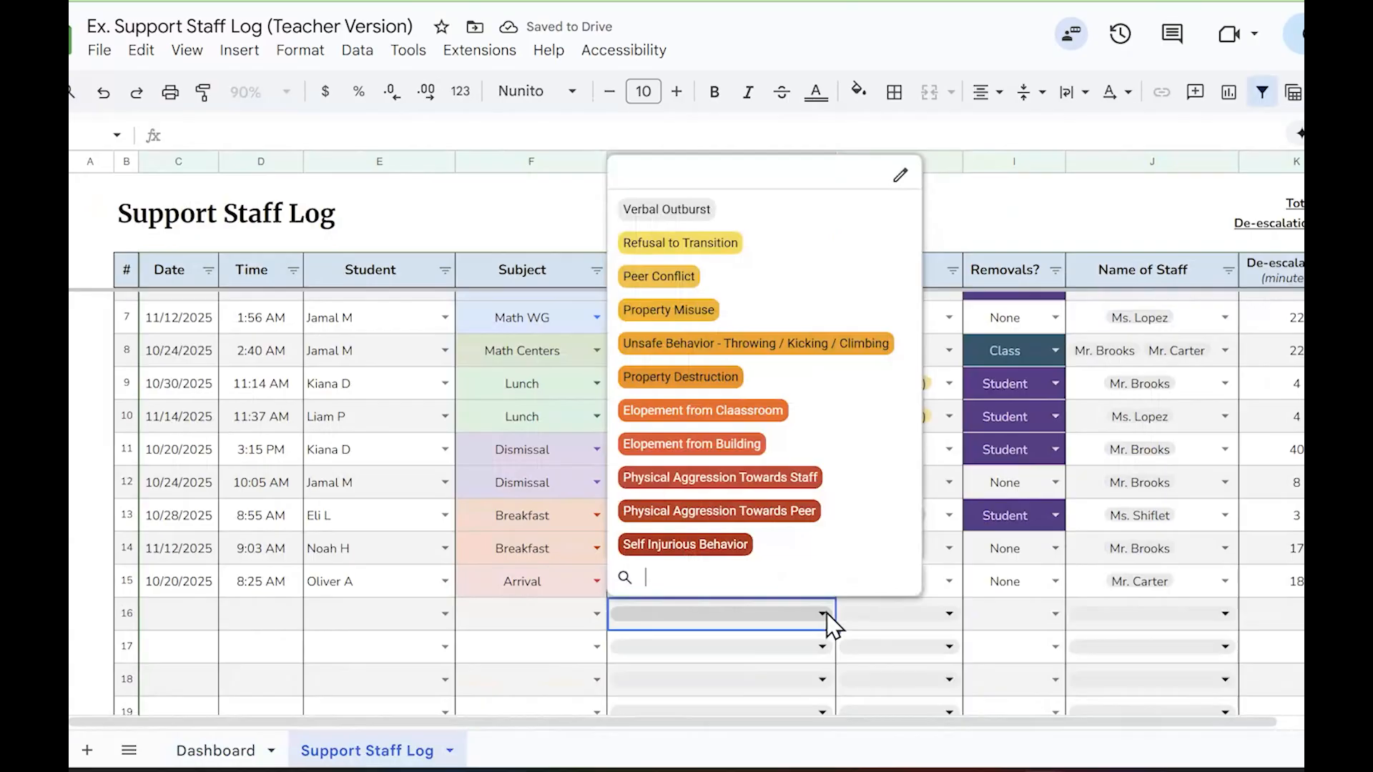
pyautogui.click(776, 226)
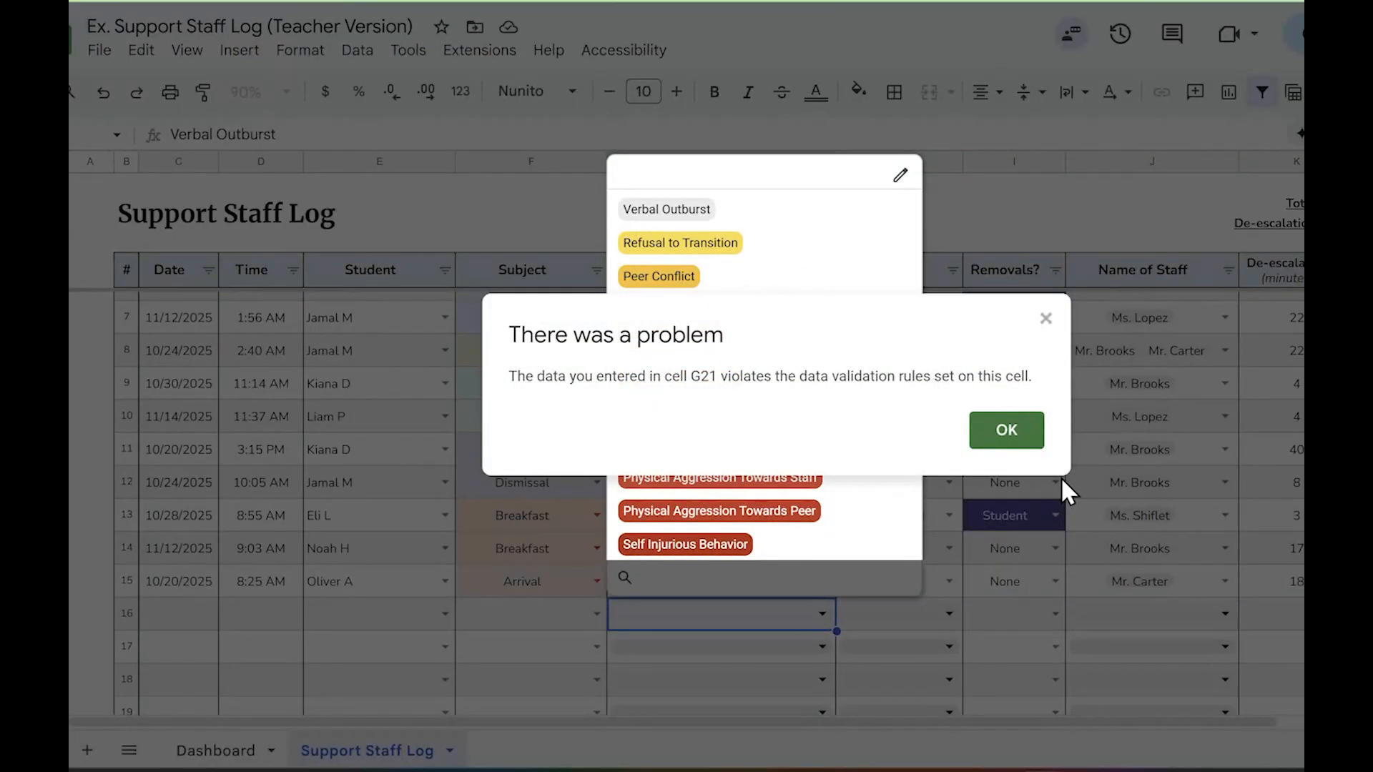
pyautogui.click(1008, 431)
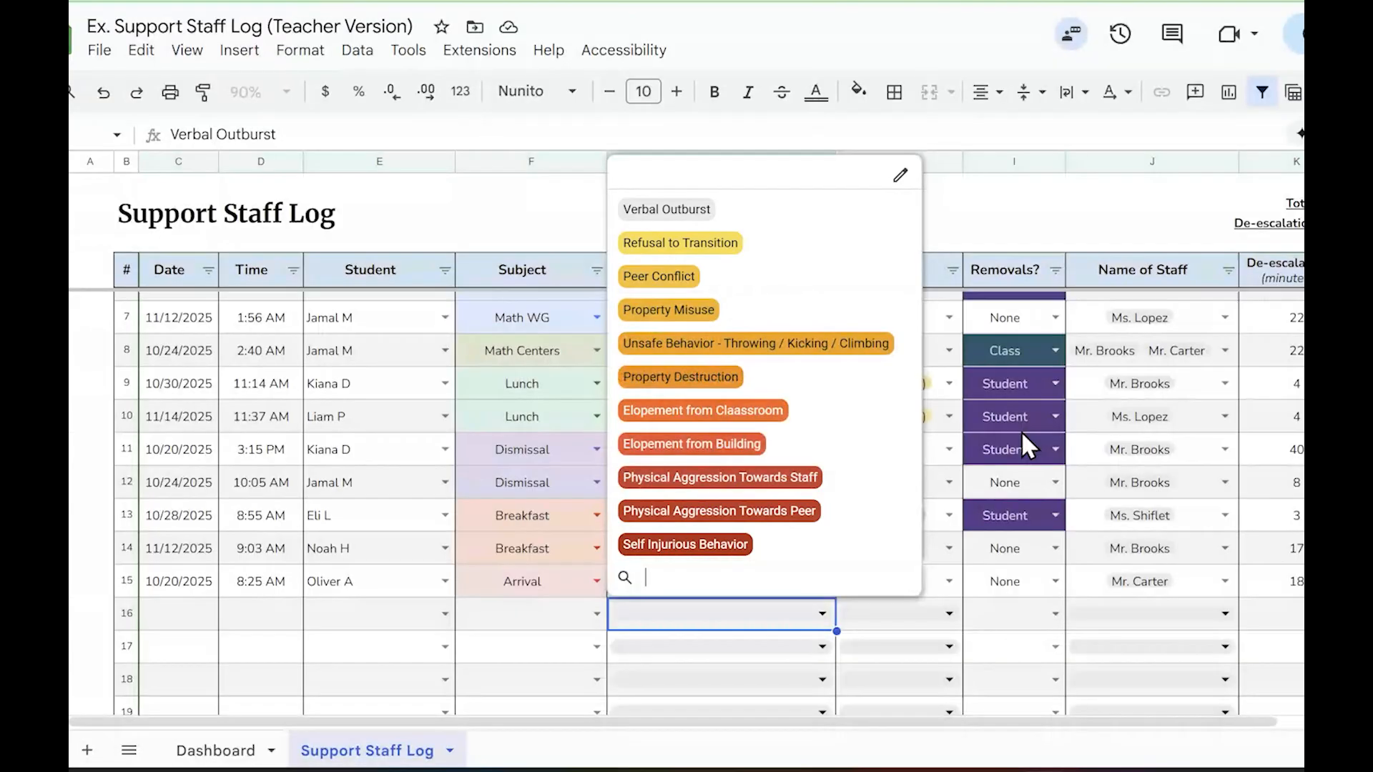
pyautogui.click(1106, 223)
pyautogui.click(993, 429)
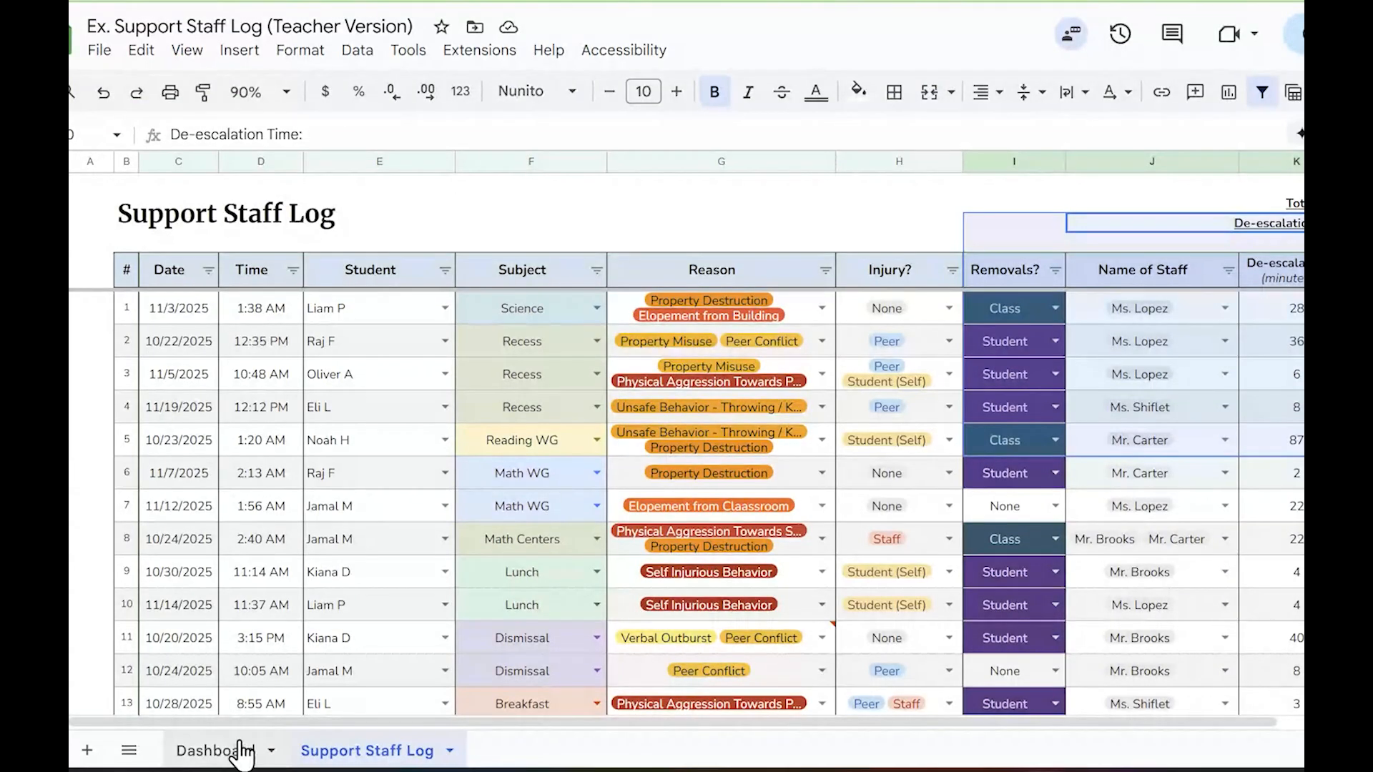
# Undo the trailing-space edit to Verbal Outburst on the dashboard and check the reasons recorded in the Support Staff Log
pyautogui.click(215, 750)
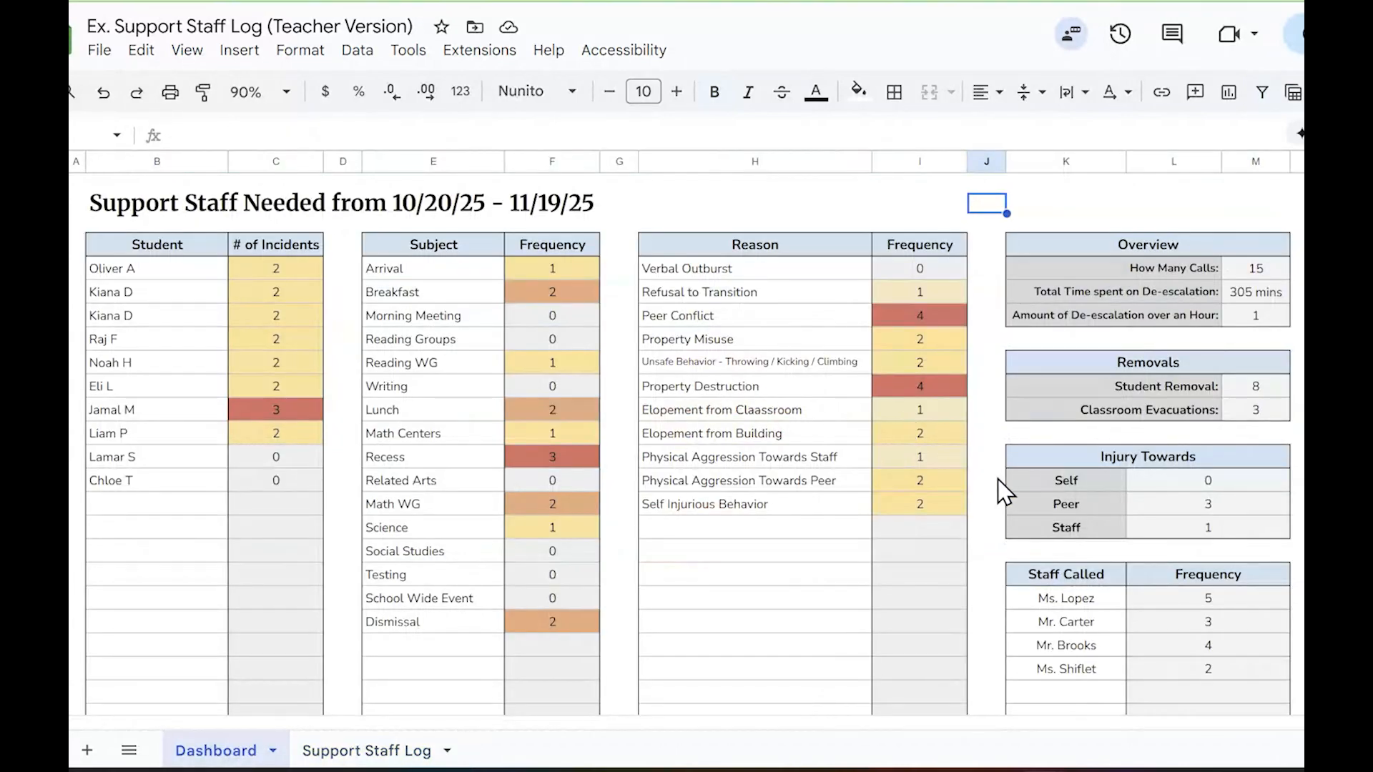
pyautogui.hotkey('ctrl', 'z')
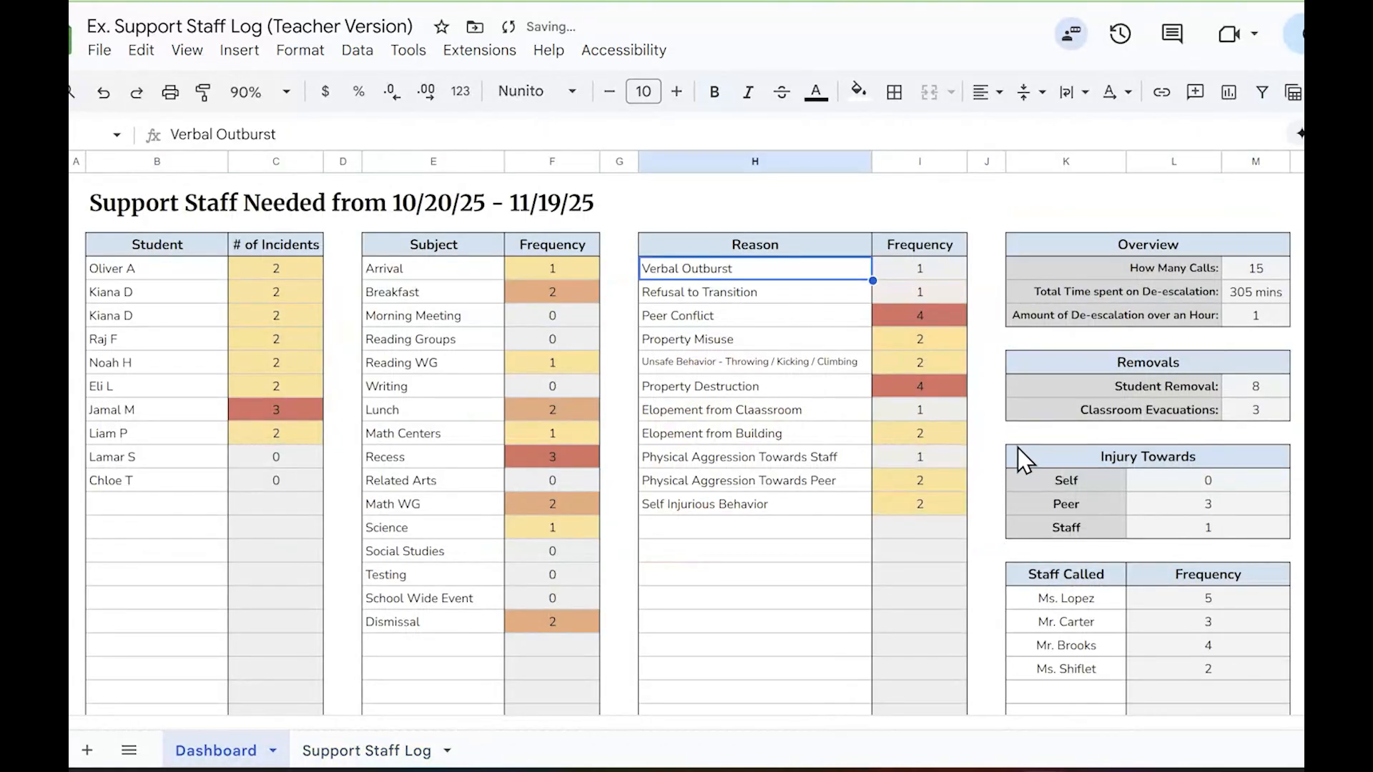
pyautogui.doubleClick(815, 266)
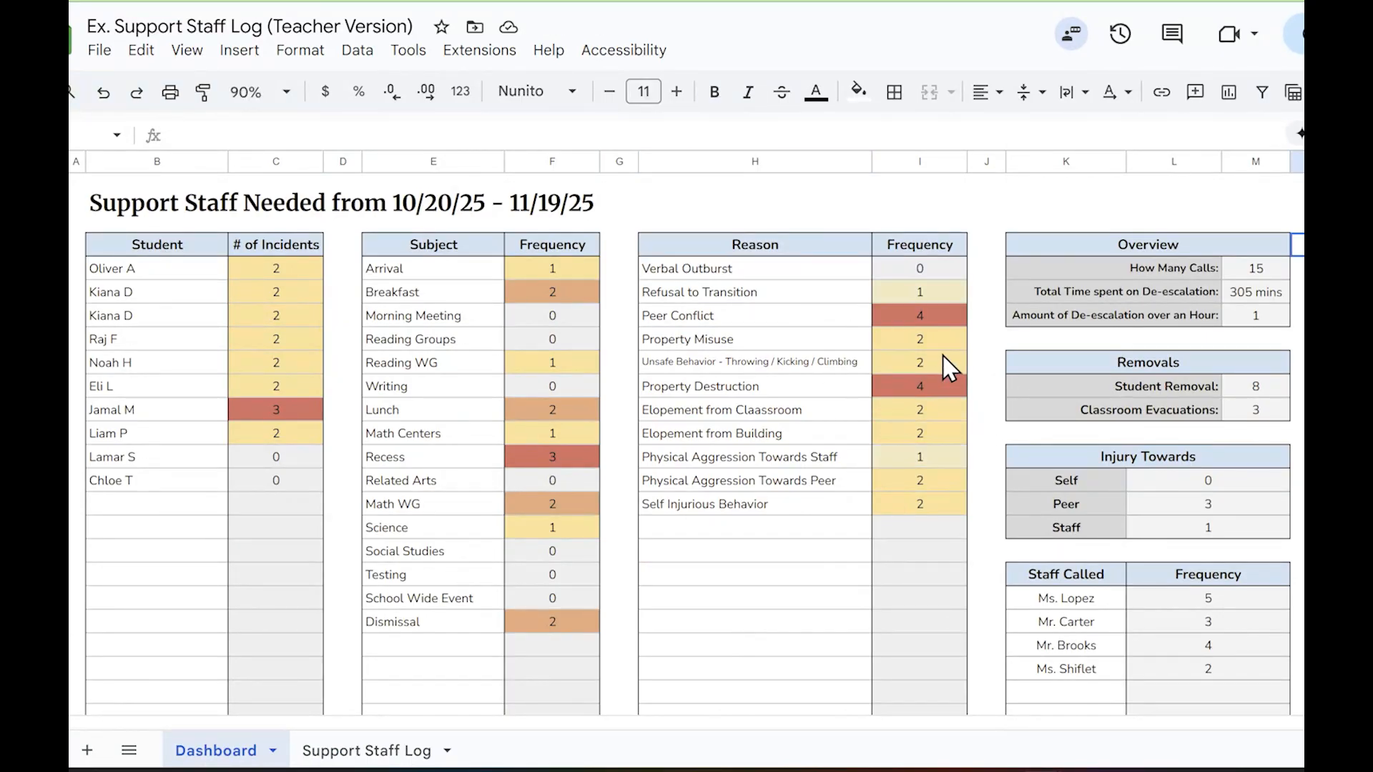
pyautogui.click(367, 751)
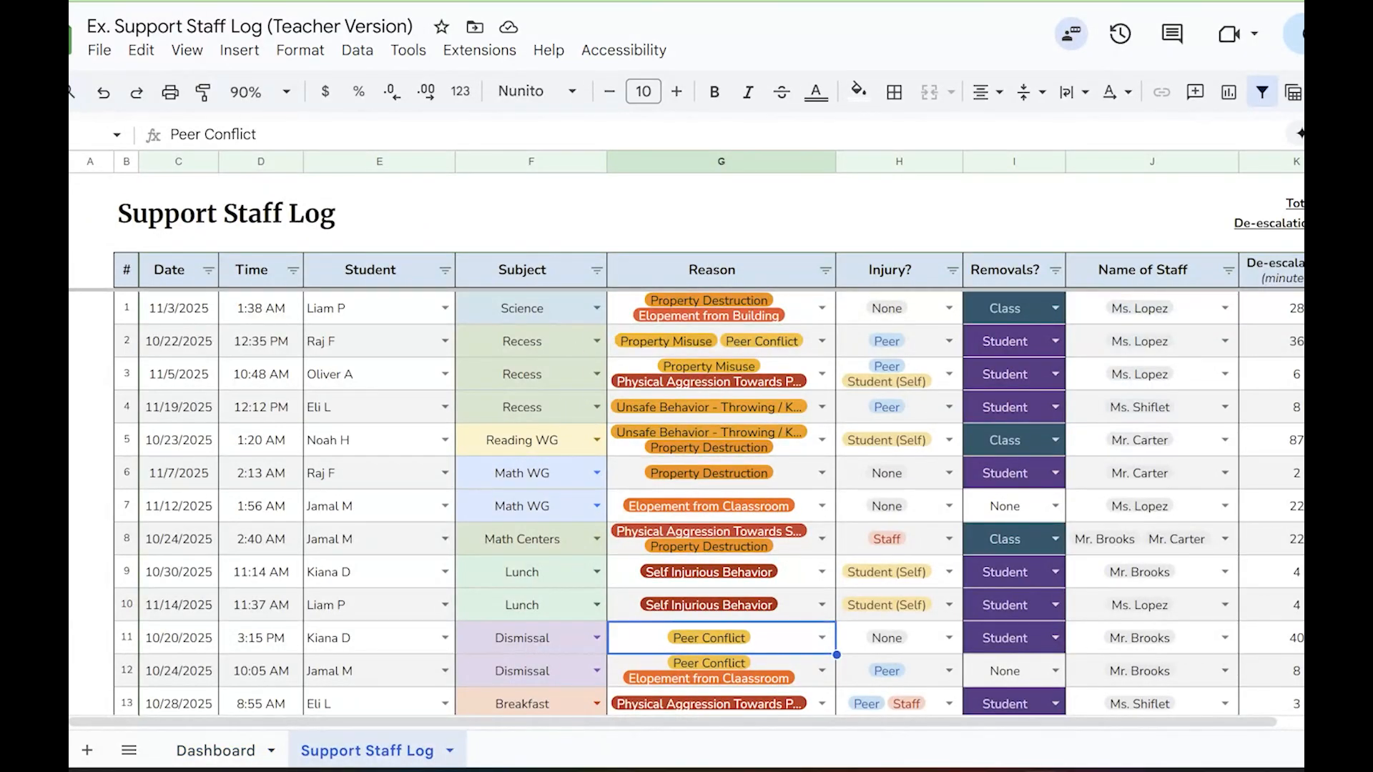
pyautogui.click(218, 751)
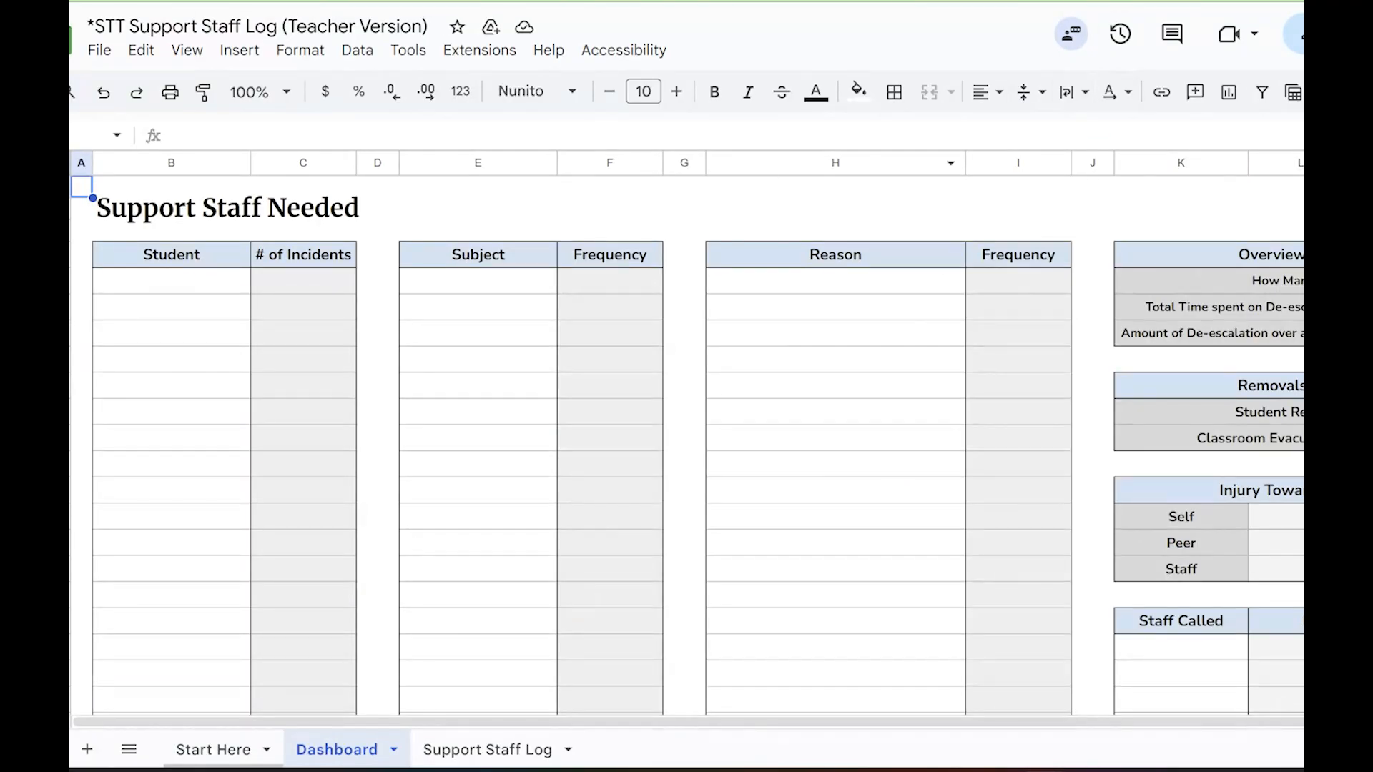
# Make a copy of the blank *STT Support Staff Log (Teacher Version) template in My Drive
pyautogui.click(108, 56)
pyautogui.click(163, 187)
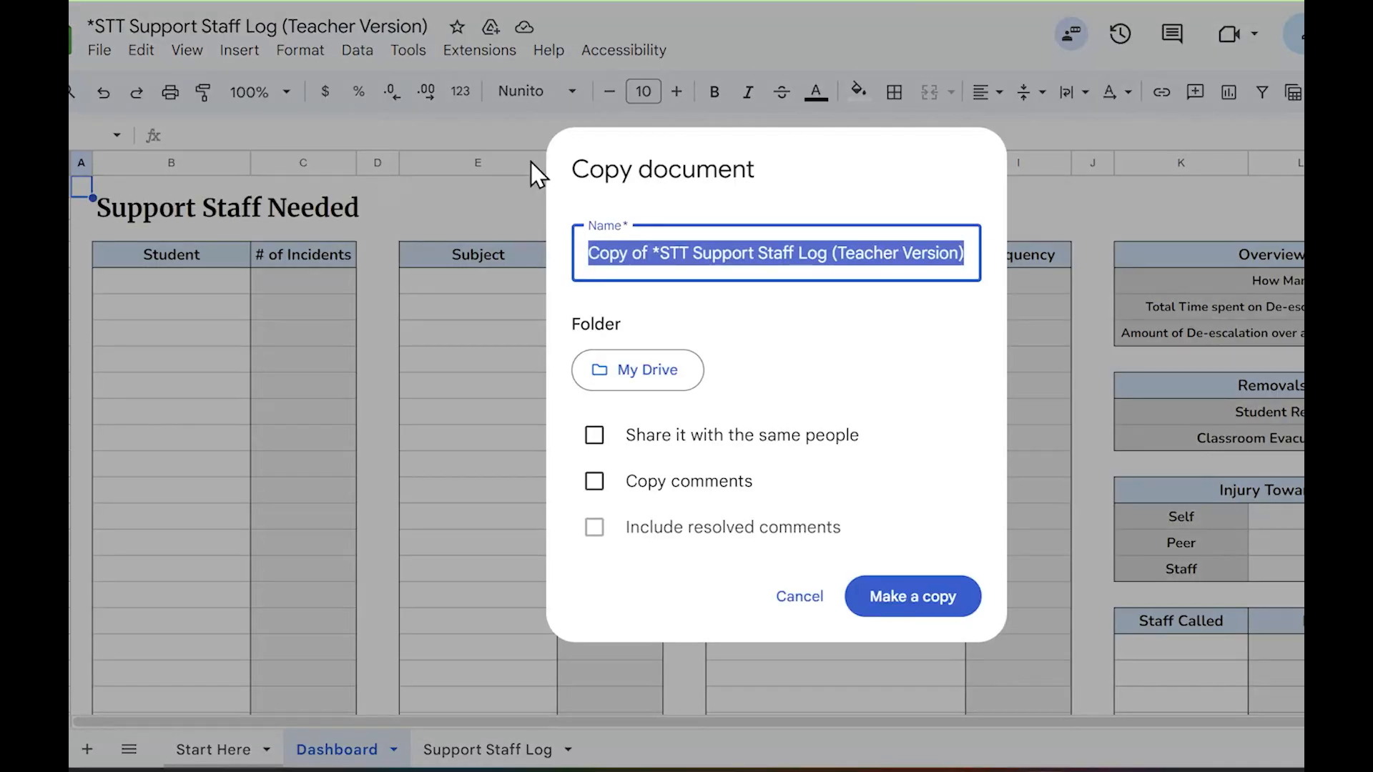
pyautogui.click(935, 622)
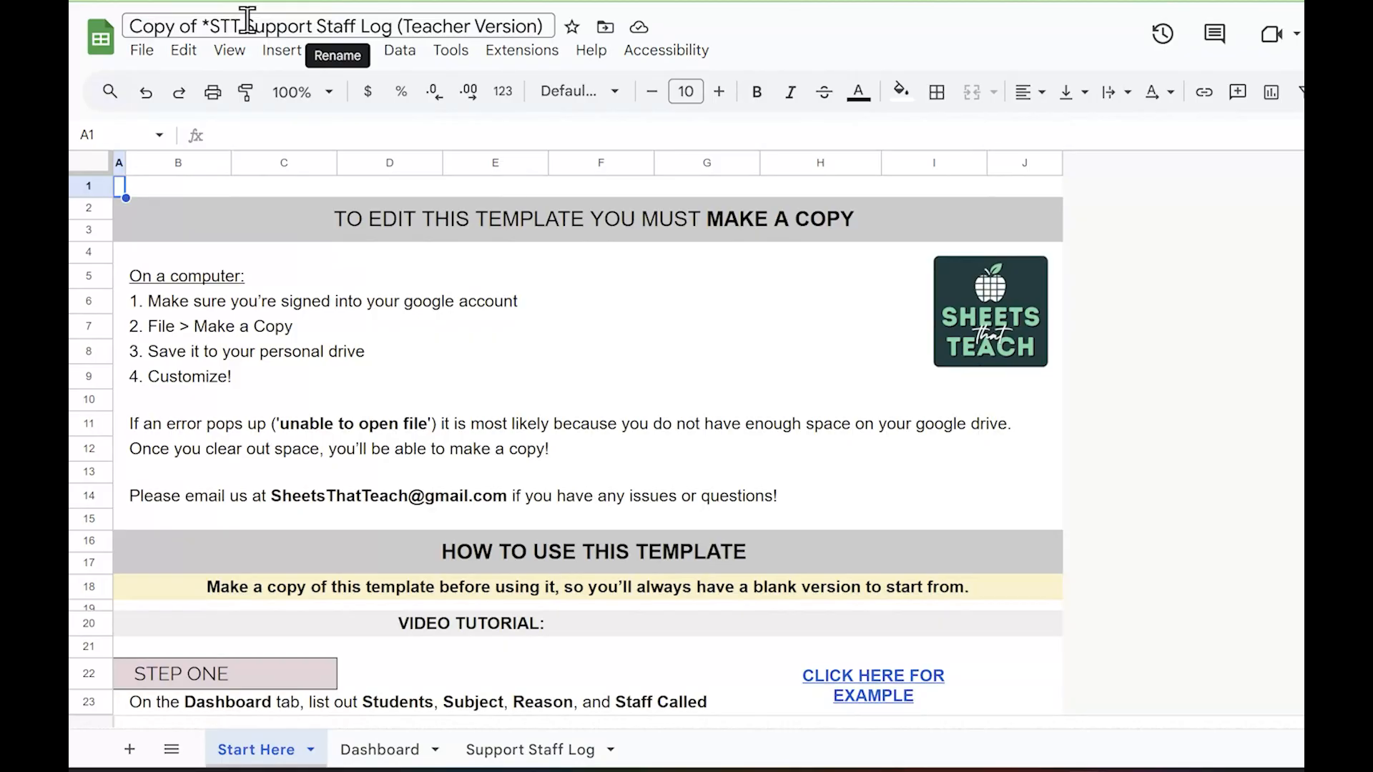
# Rename the file to MASTER Support Staff Log (Teacher Version) and copy it into My Drive as 25-26 S Support Staff Log (Teacher Version)
pyautogui.moveTo(241, 21); pyautogui.dragTo(127, 29)
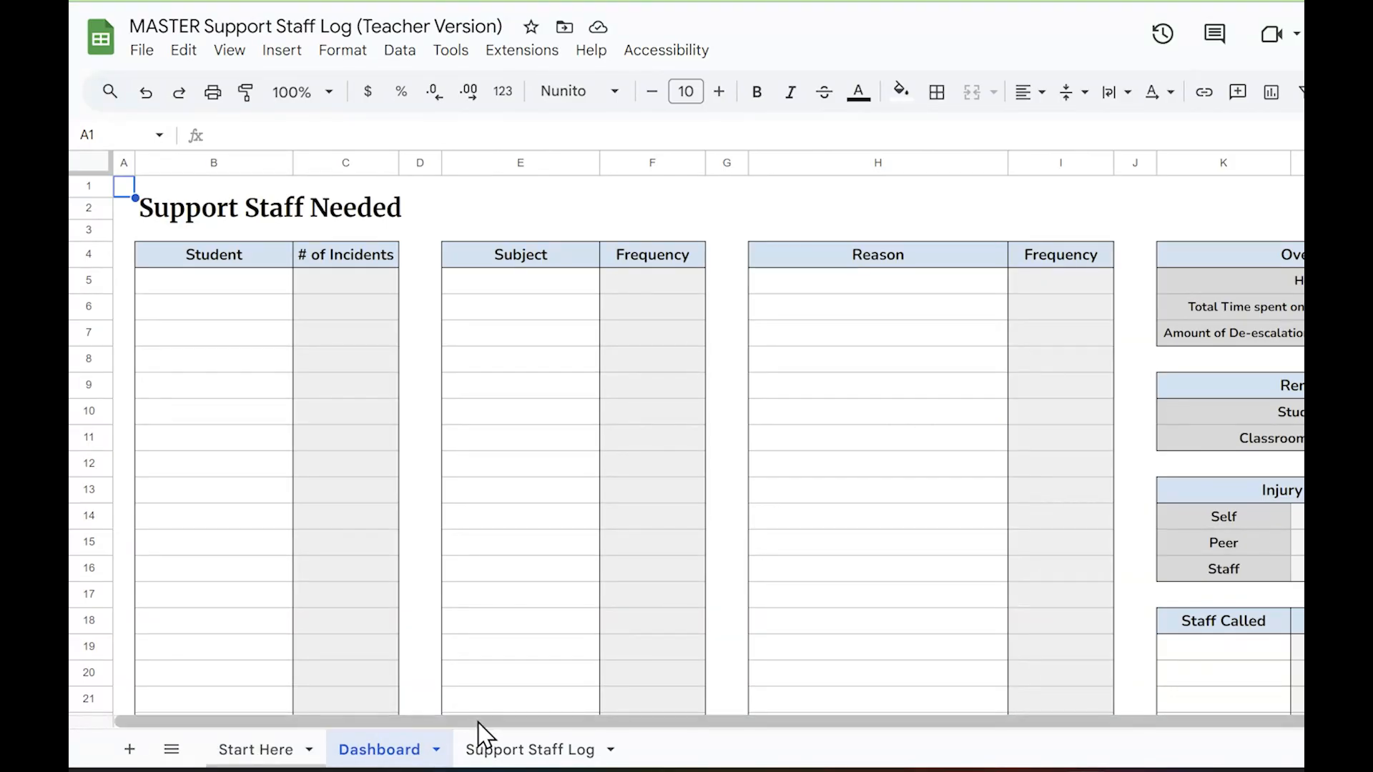
pyautogui.click(139, 52)
pyautogui.click(324, 202)
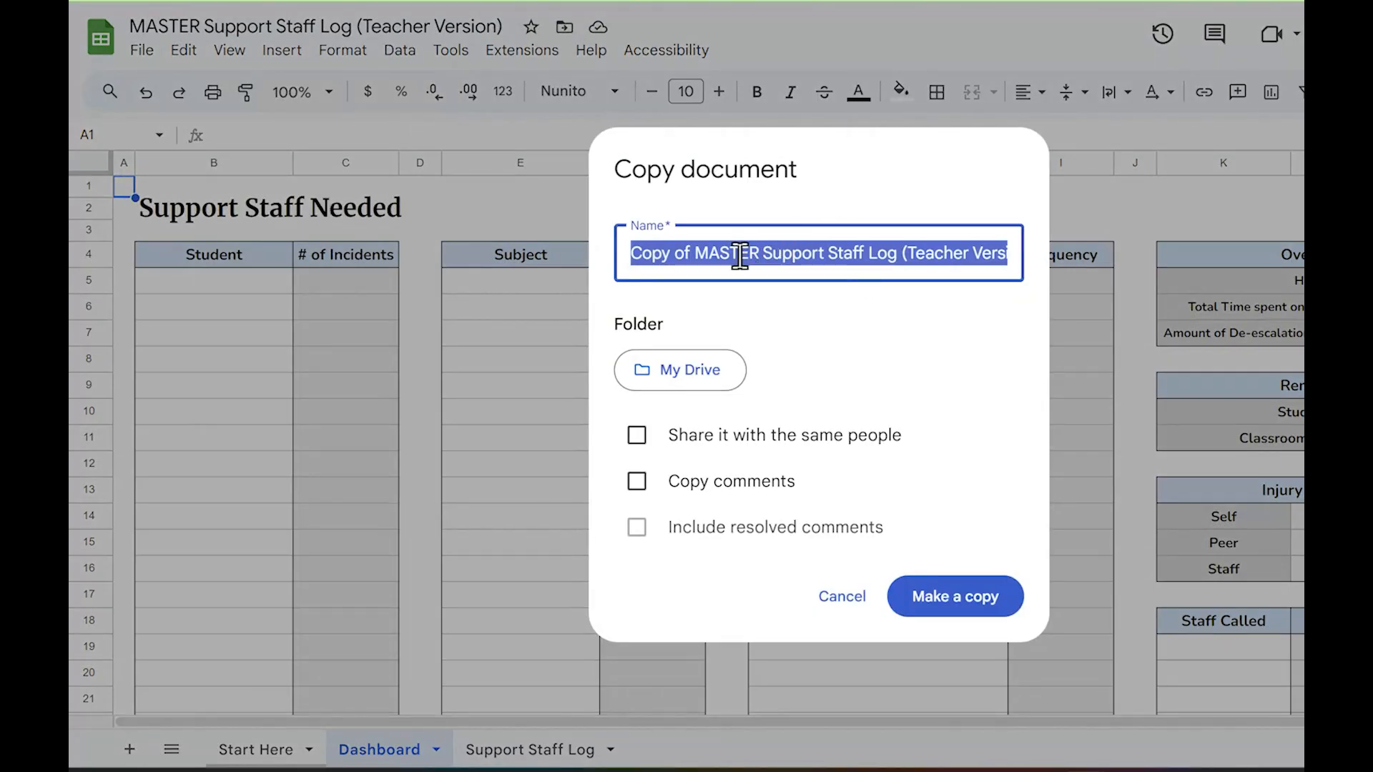
pyautogui.click(775, 245)
pyautogui.moveTo(762, 251); pyautogui.dragTo(601, 255)
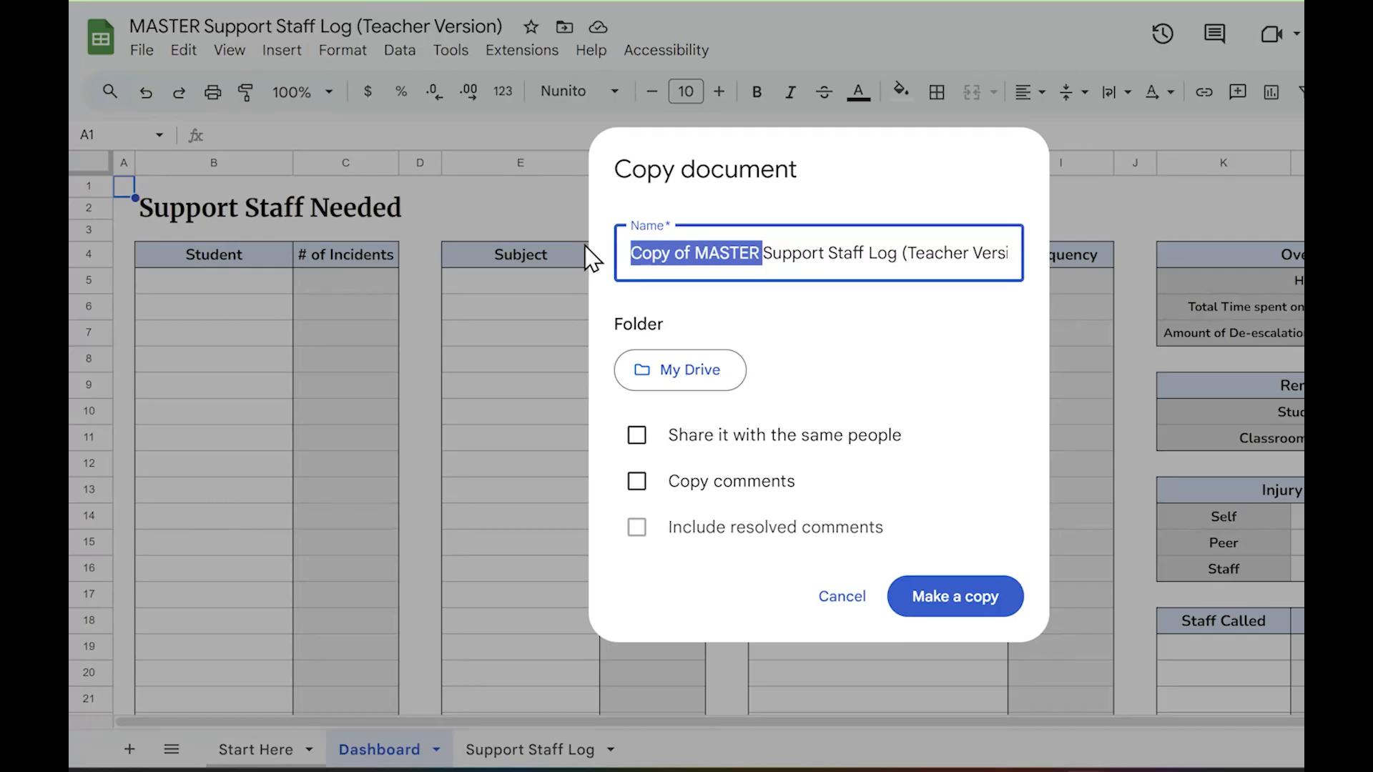
pyautogui.write('25')
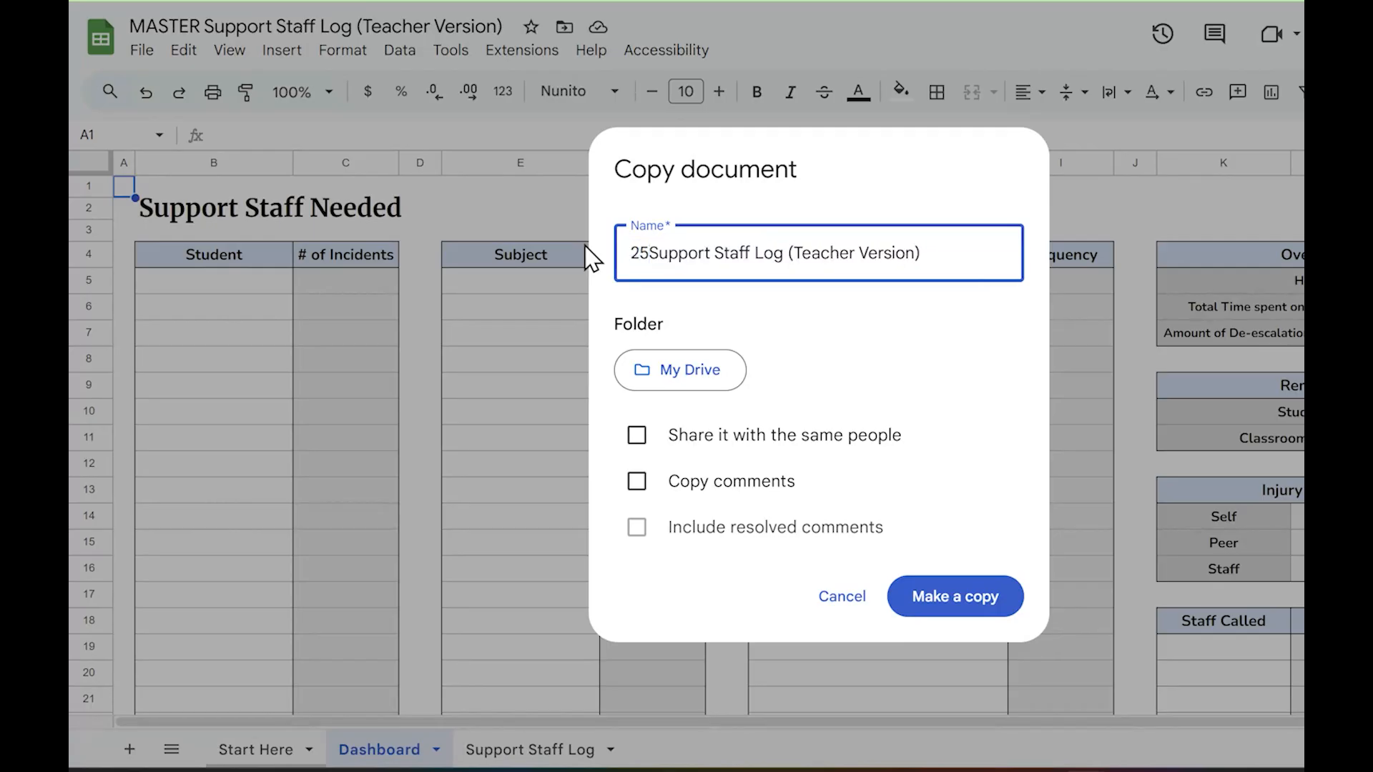
pyautogui.write('-2')
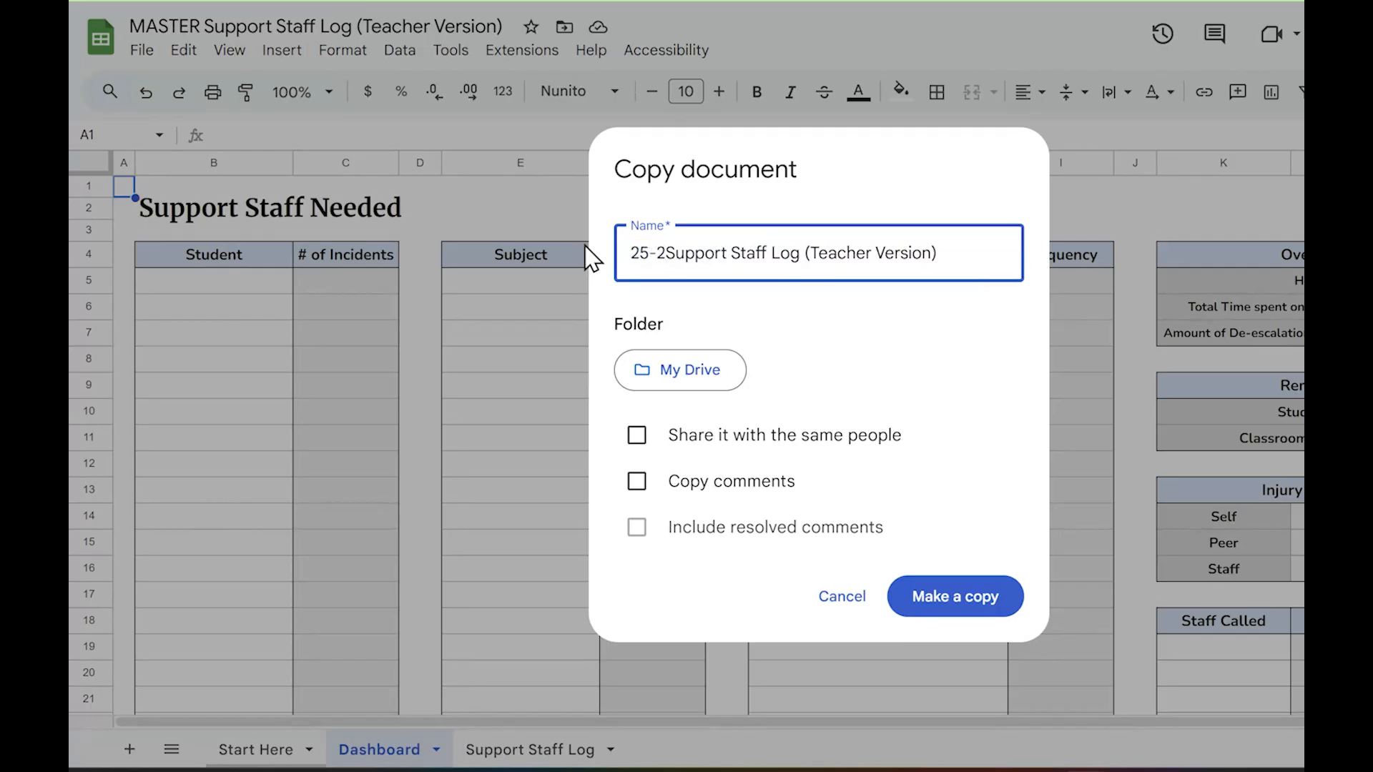
pyautogui.write('6 ')
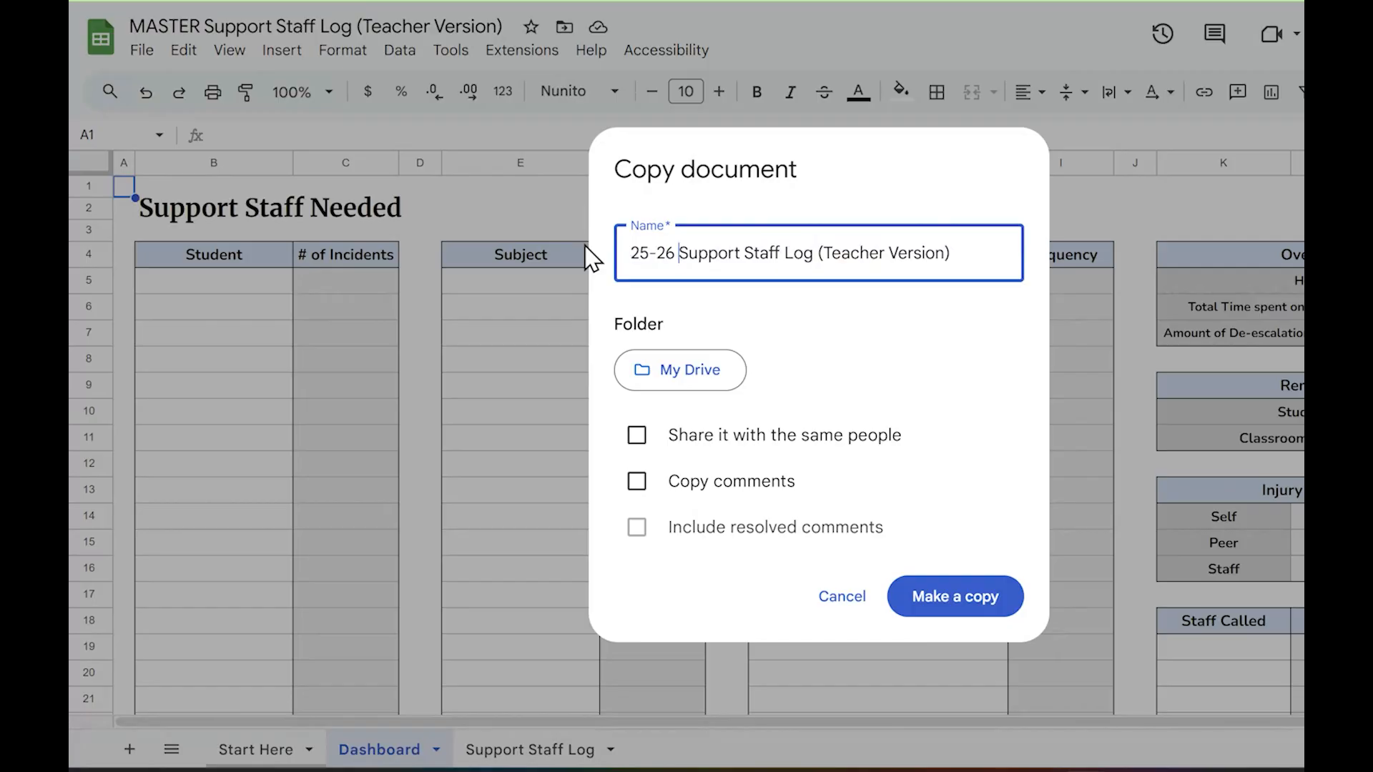
pyautogui.write('S')
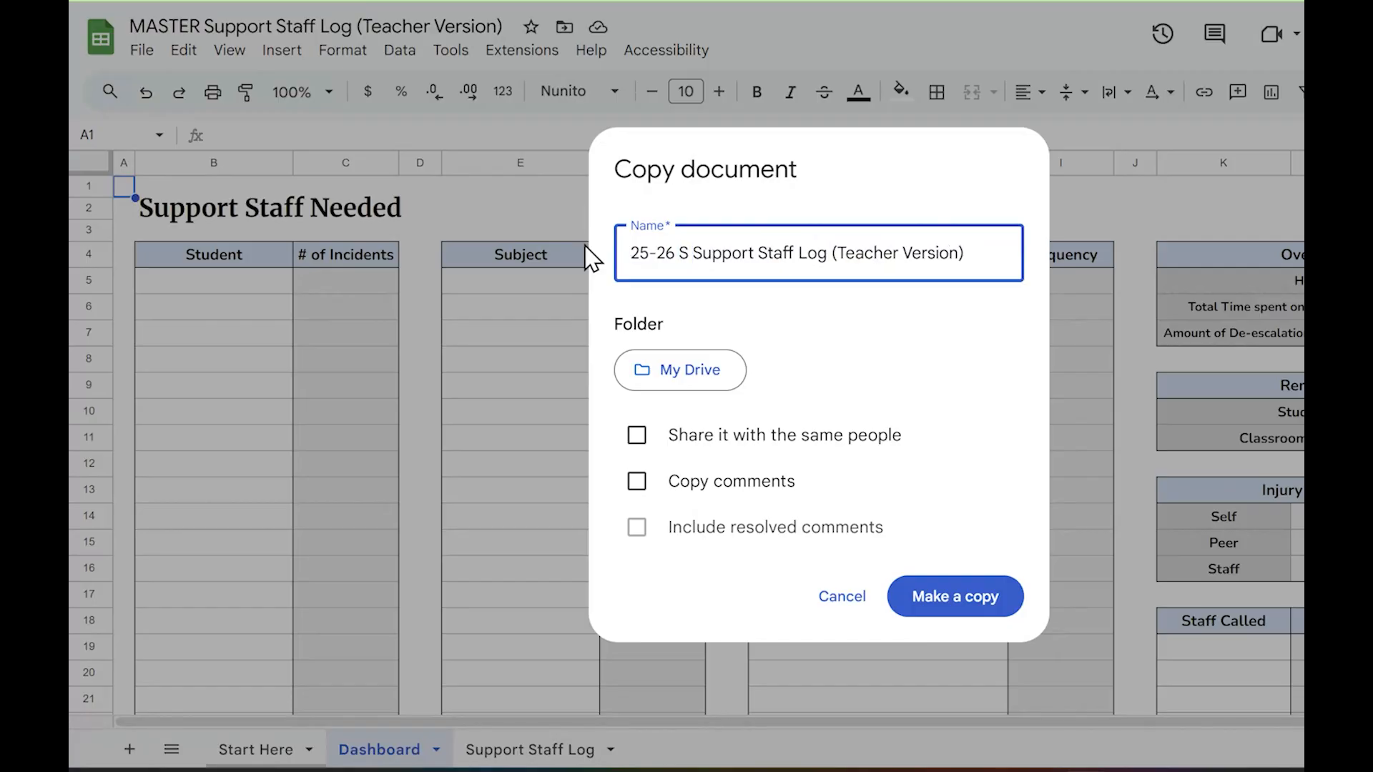
pyautogui.click(993, 607)
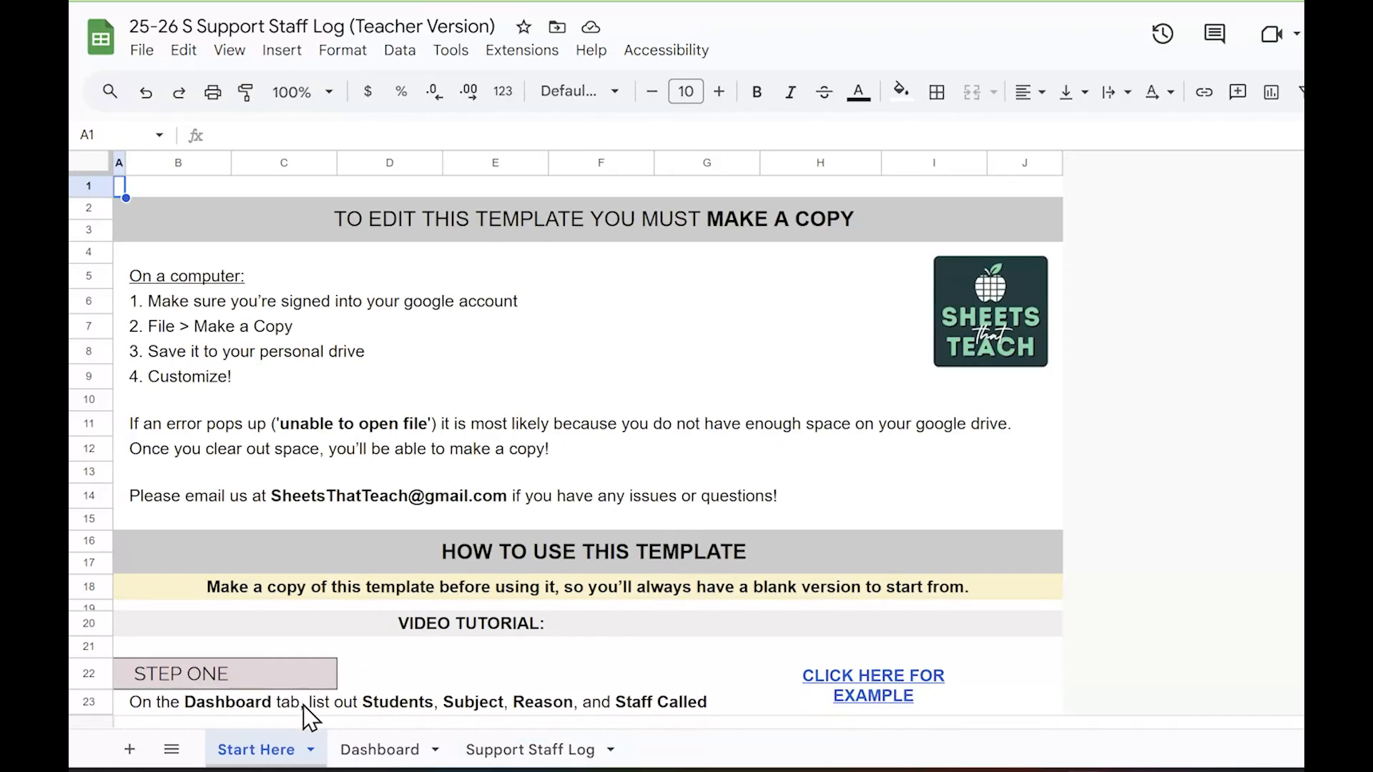
# Look over the Start Here instructions in the 25-26 copy and hide that sheet
pyautogui.scroll(-15, 313, 476)
pyautogui.scroll(8, 306, 607)
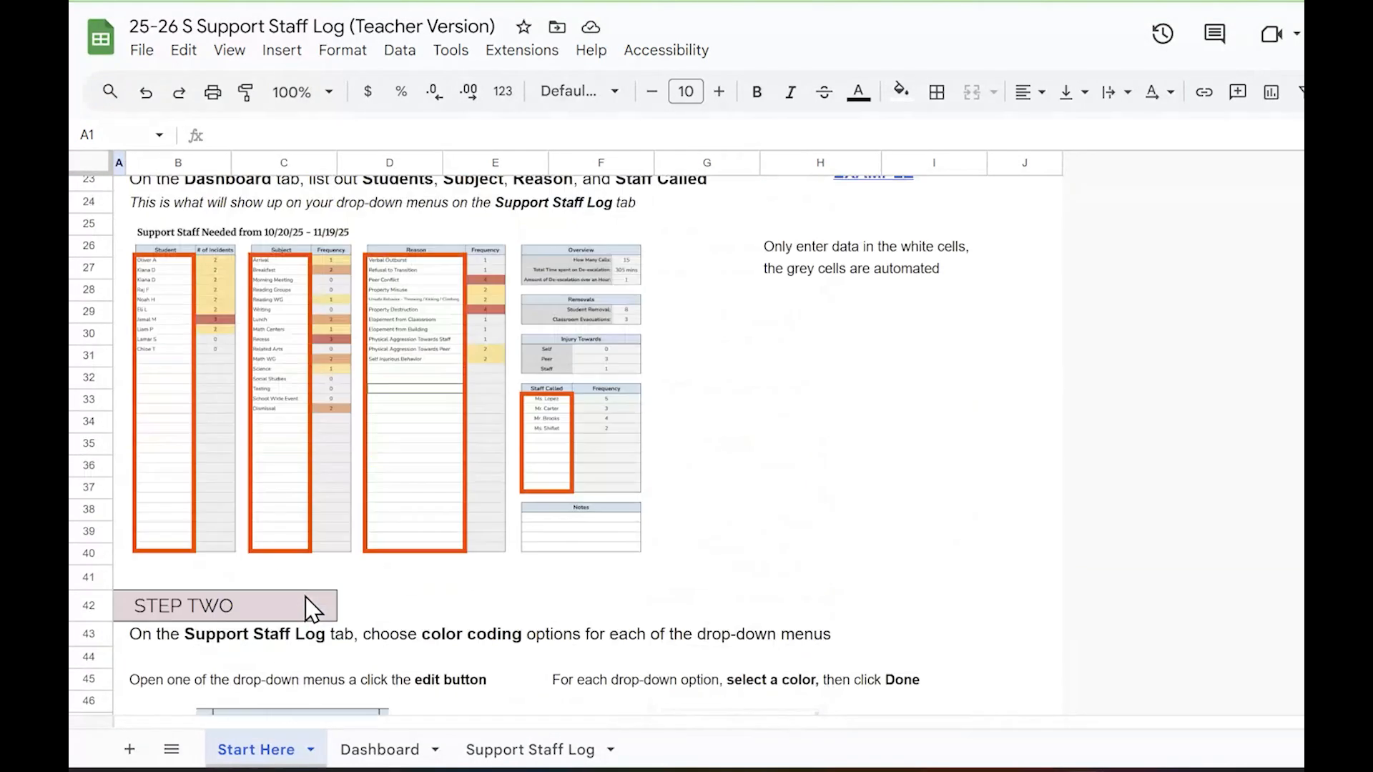
pyautogui.scroll(9, 306, 622)
pyautogui.click(310, 749)
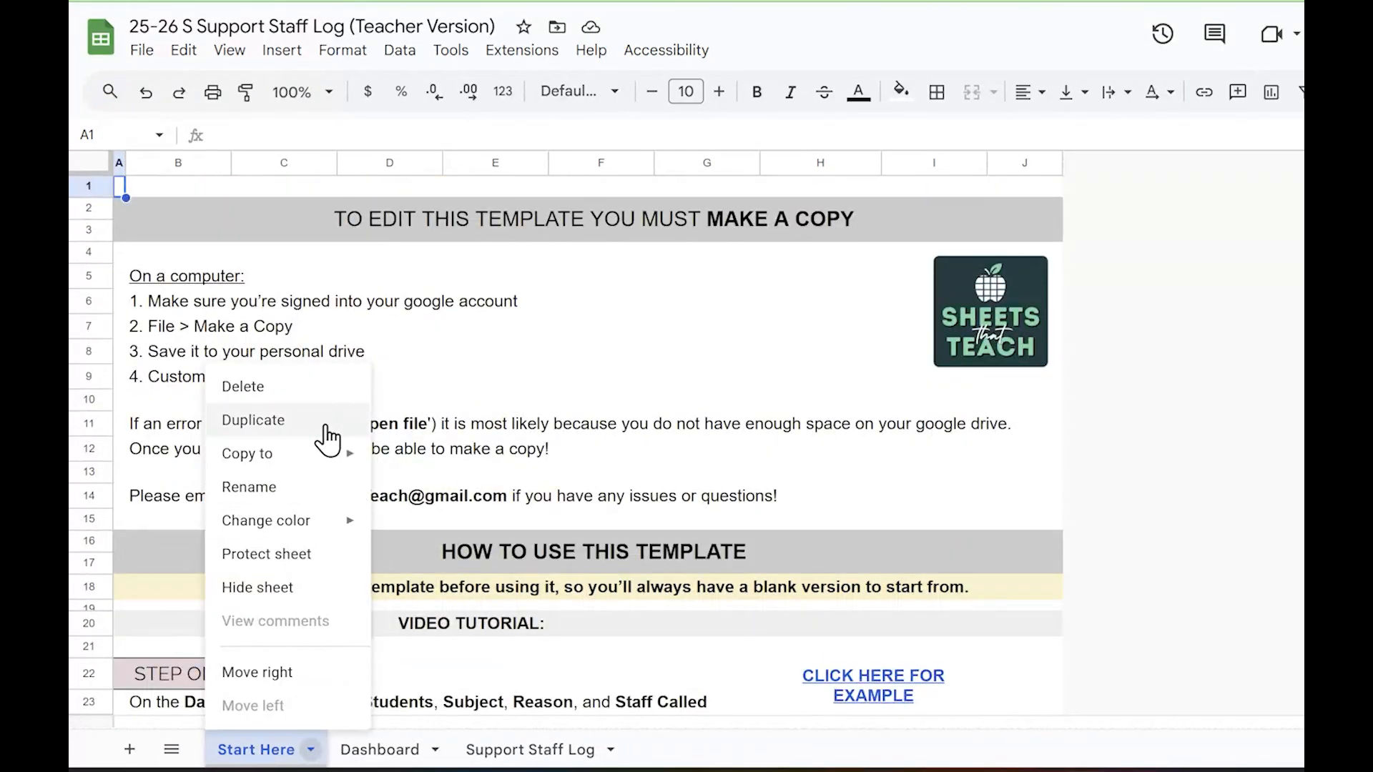
pyautogui.click(329, 594)
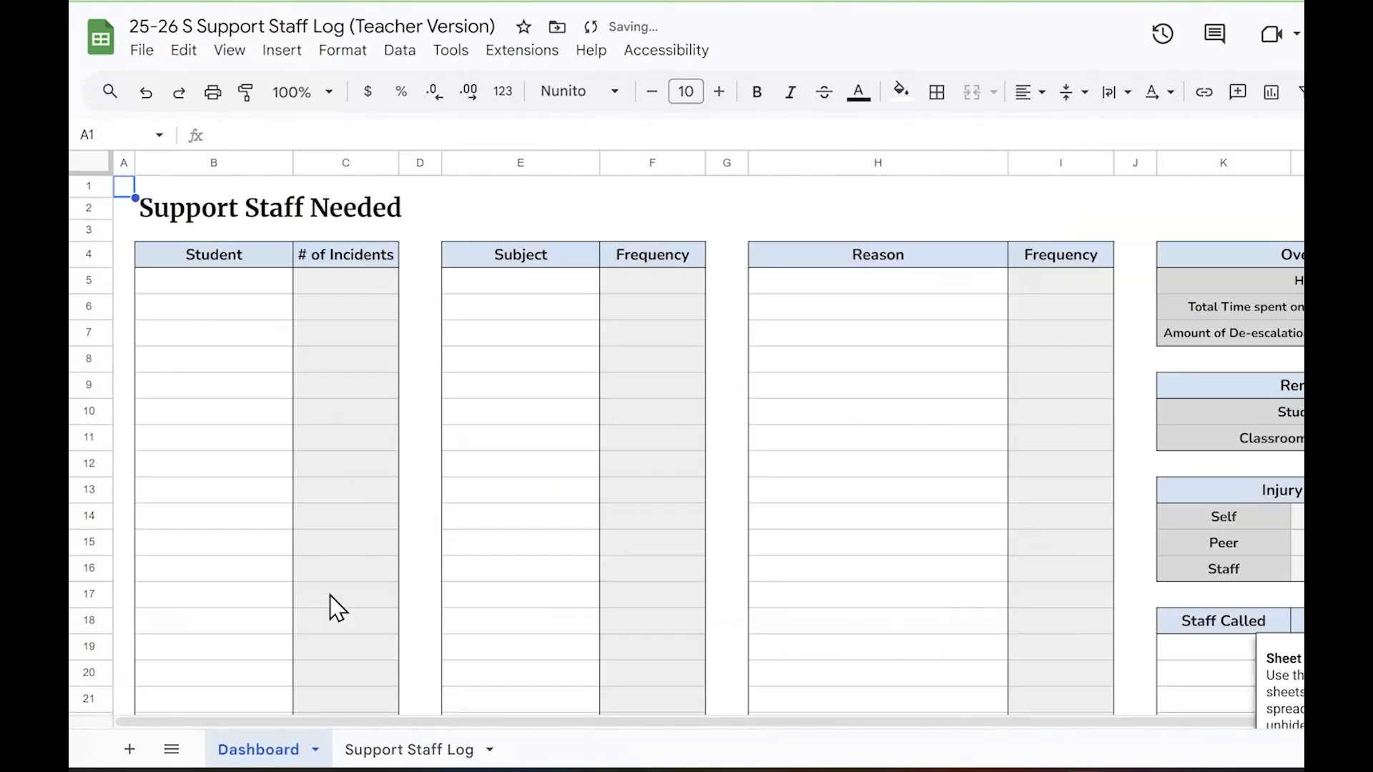
# Examine the Dashboard's white entry cells and the formulas in the grey # of Incidents and Frequency cells
pyautogui.click(227, 286)
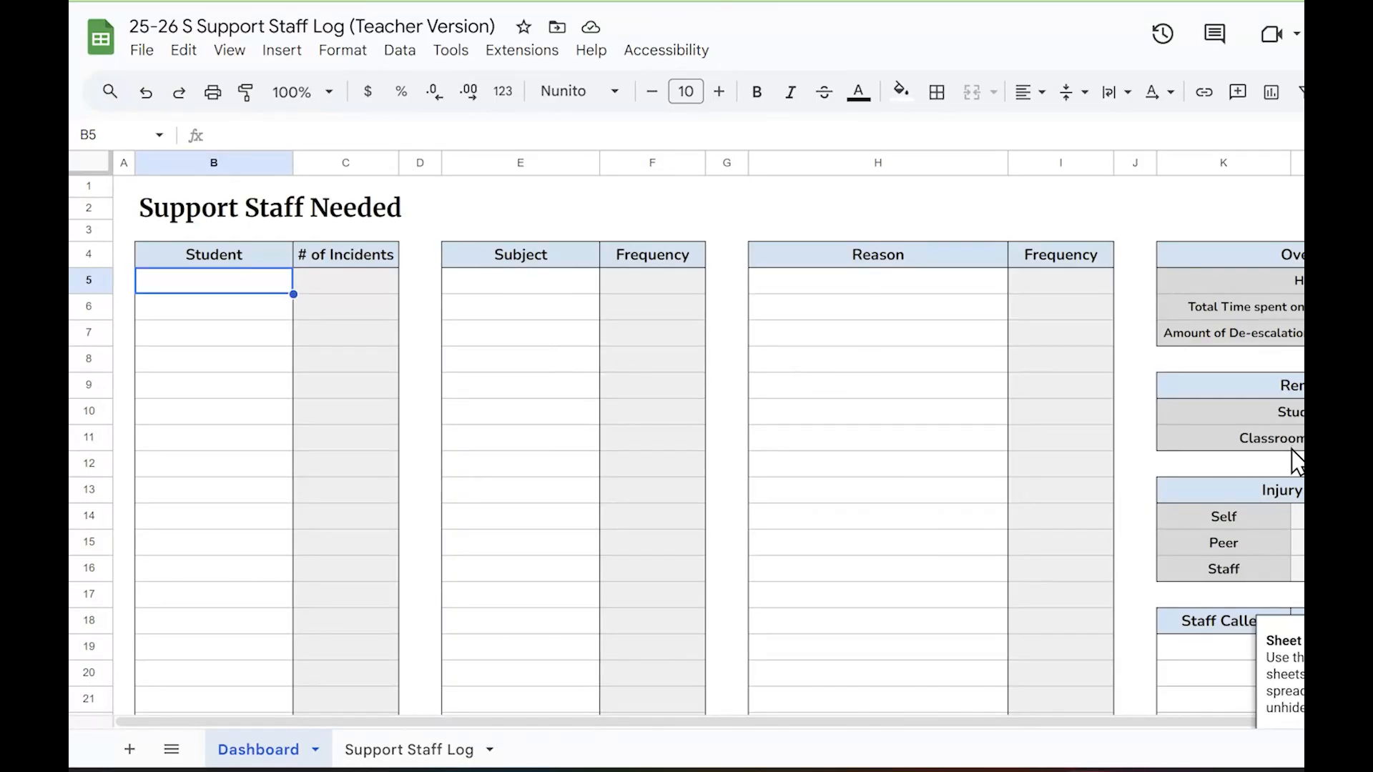
pyautogui.scroll(-1, 1290, 452)
pyautogui.click(1196, 630)
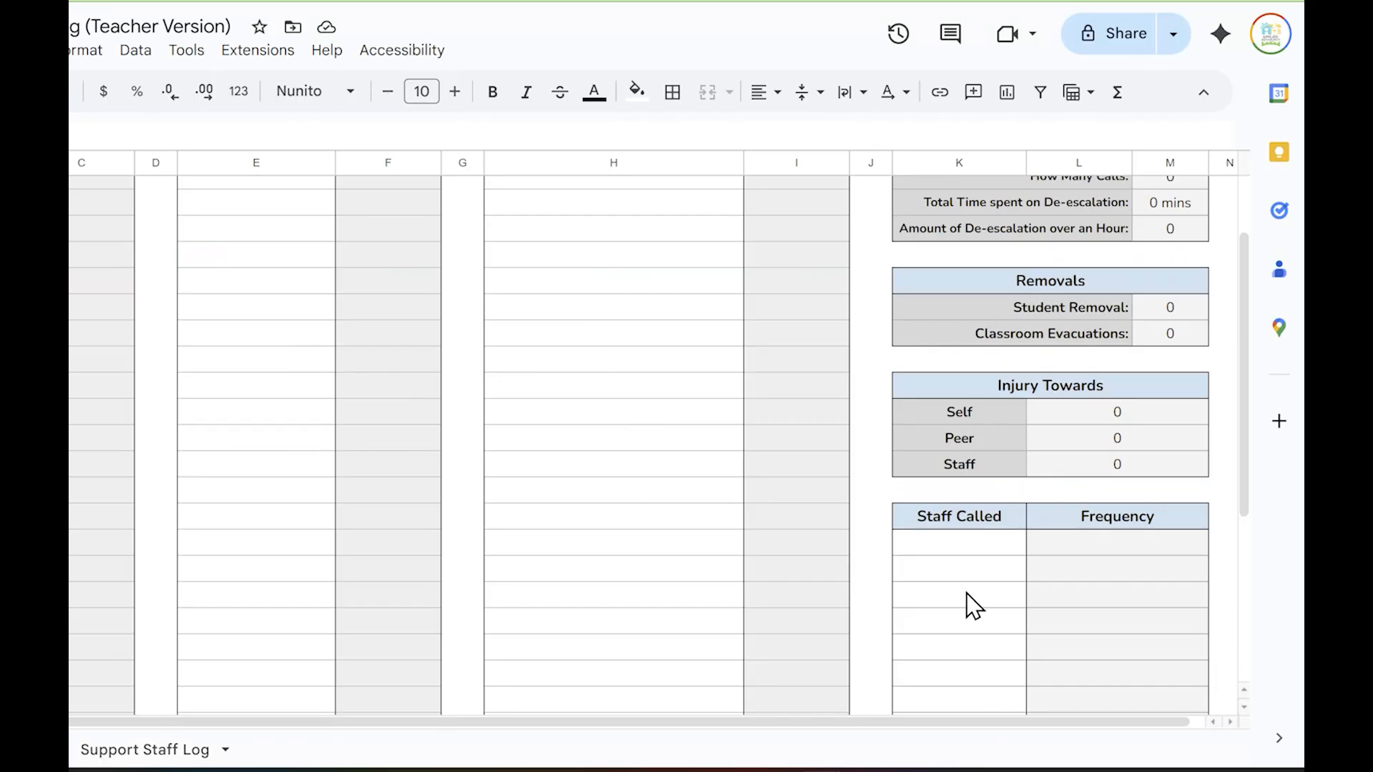
pyautogui.scroll(1, 966, 592)
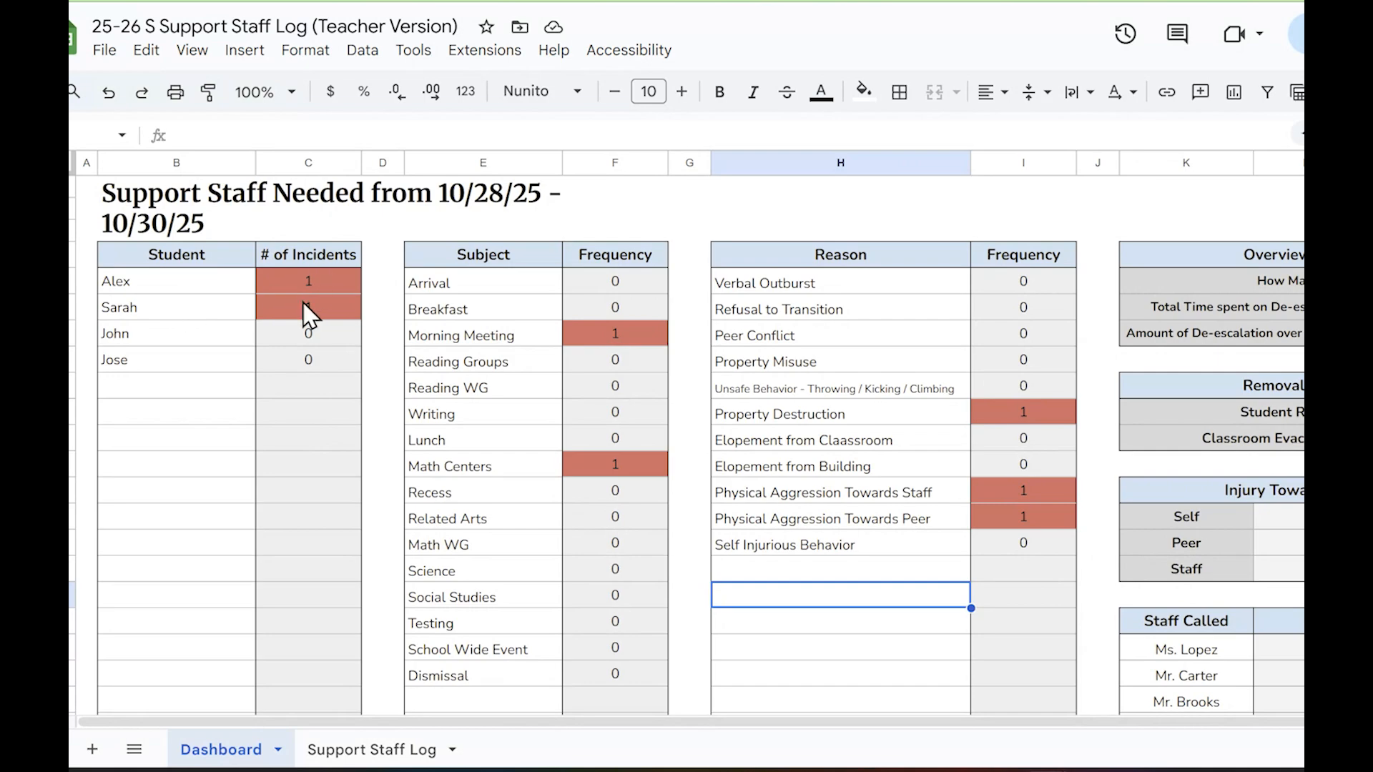
pyautogui.click(301, 474)
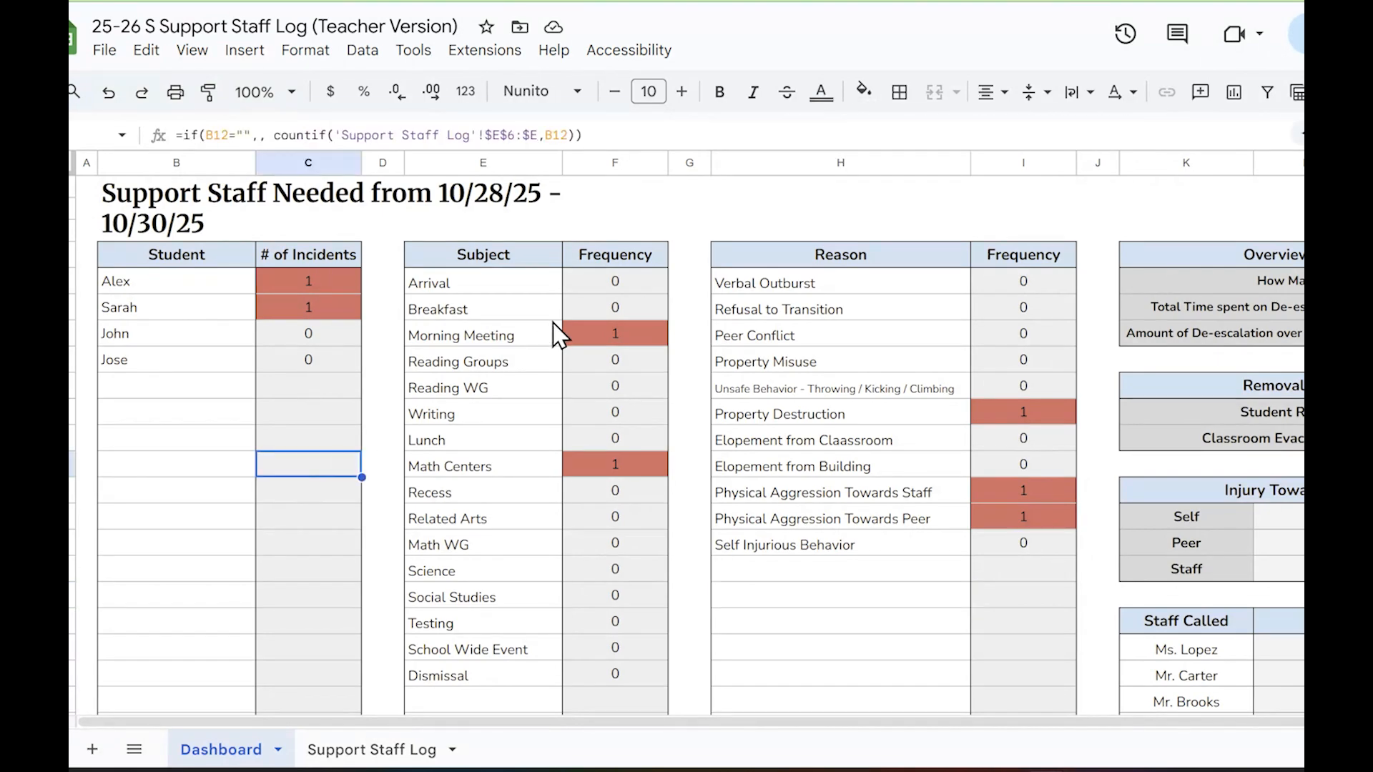
pyautogui.click(646, 364)
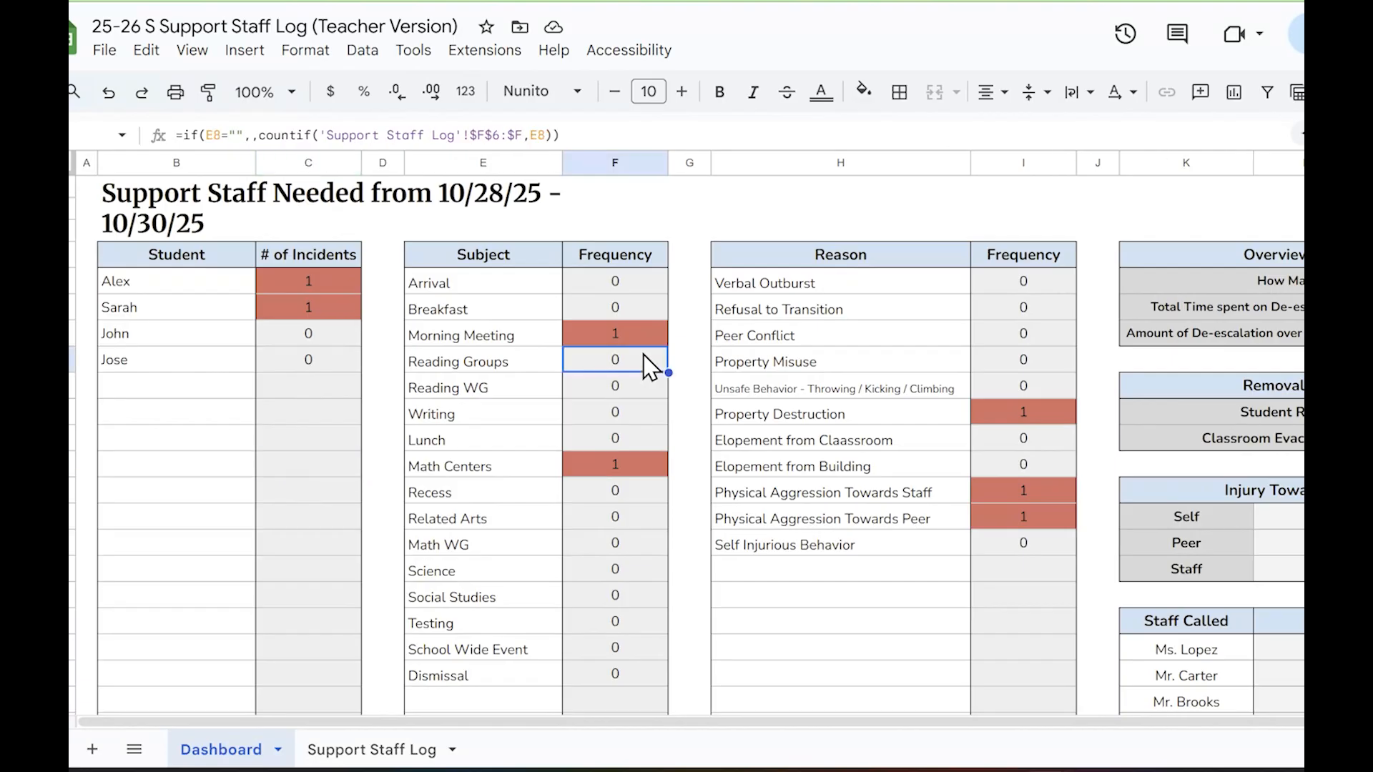
pyautogui.click(495, 286)
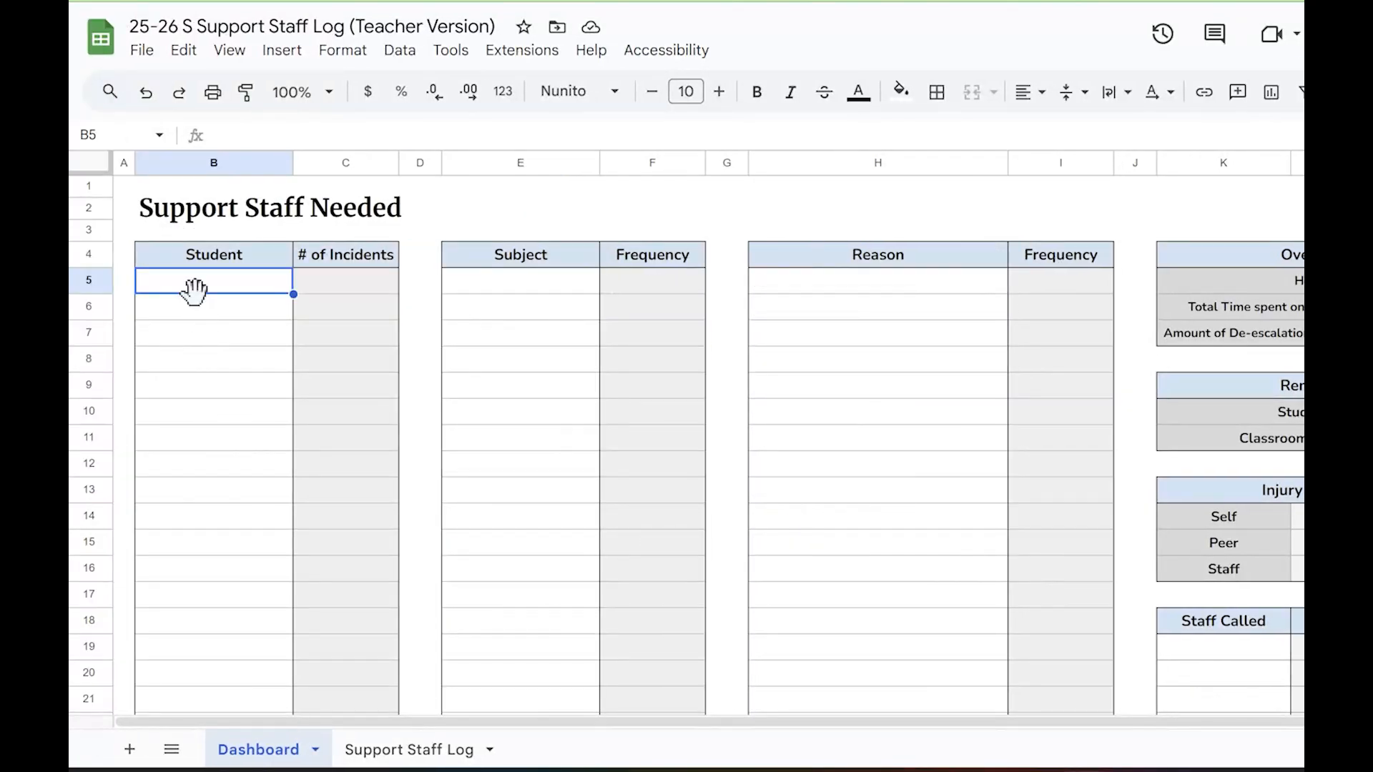
# Enter the four students' first names in the Dashboard's Student list, starting at B5
pyautogui.write('A')
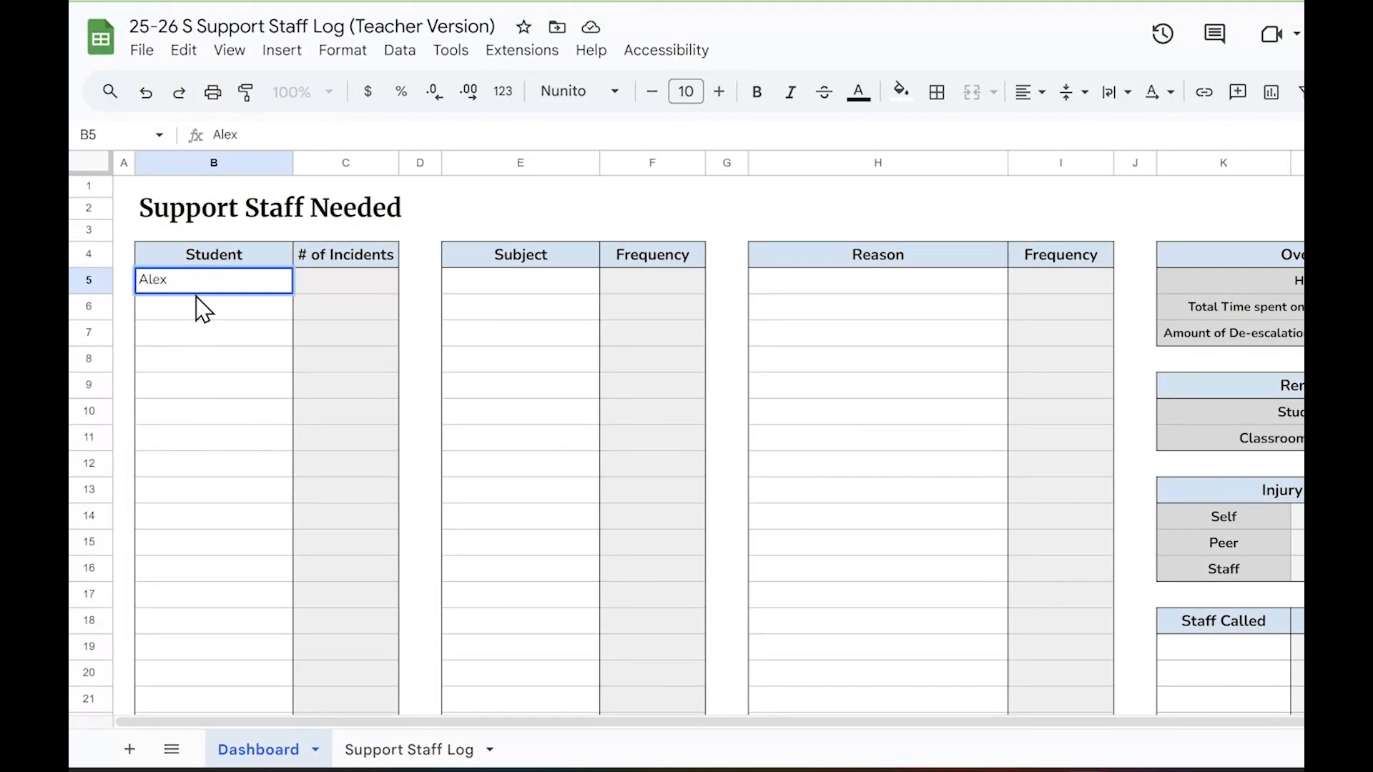
pyautogui.press('Return')
pyautogui.write('Sar')
pyautogui.press('Return')
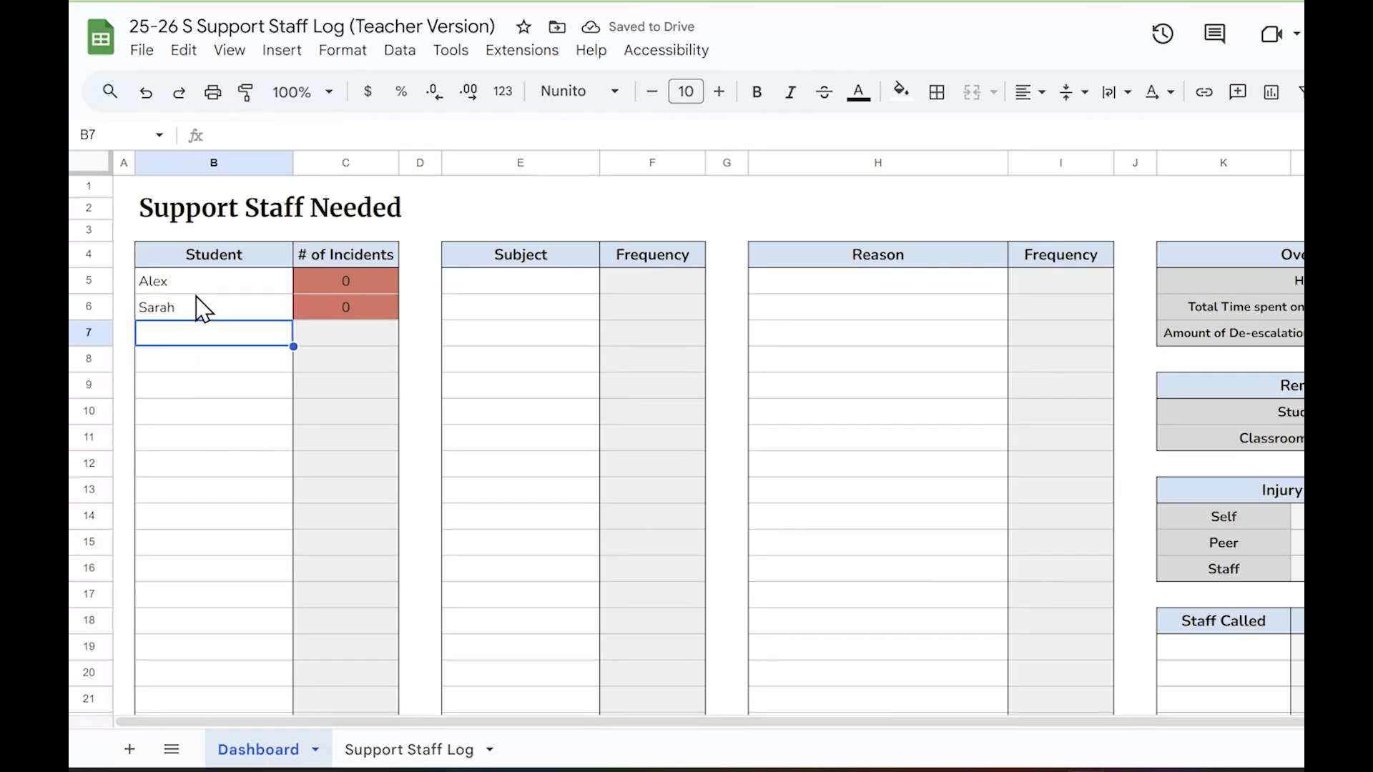
pyautogui.write('Jo')
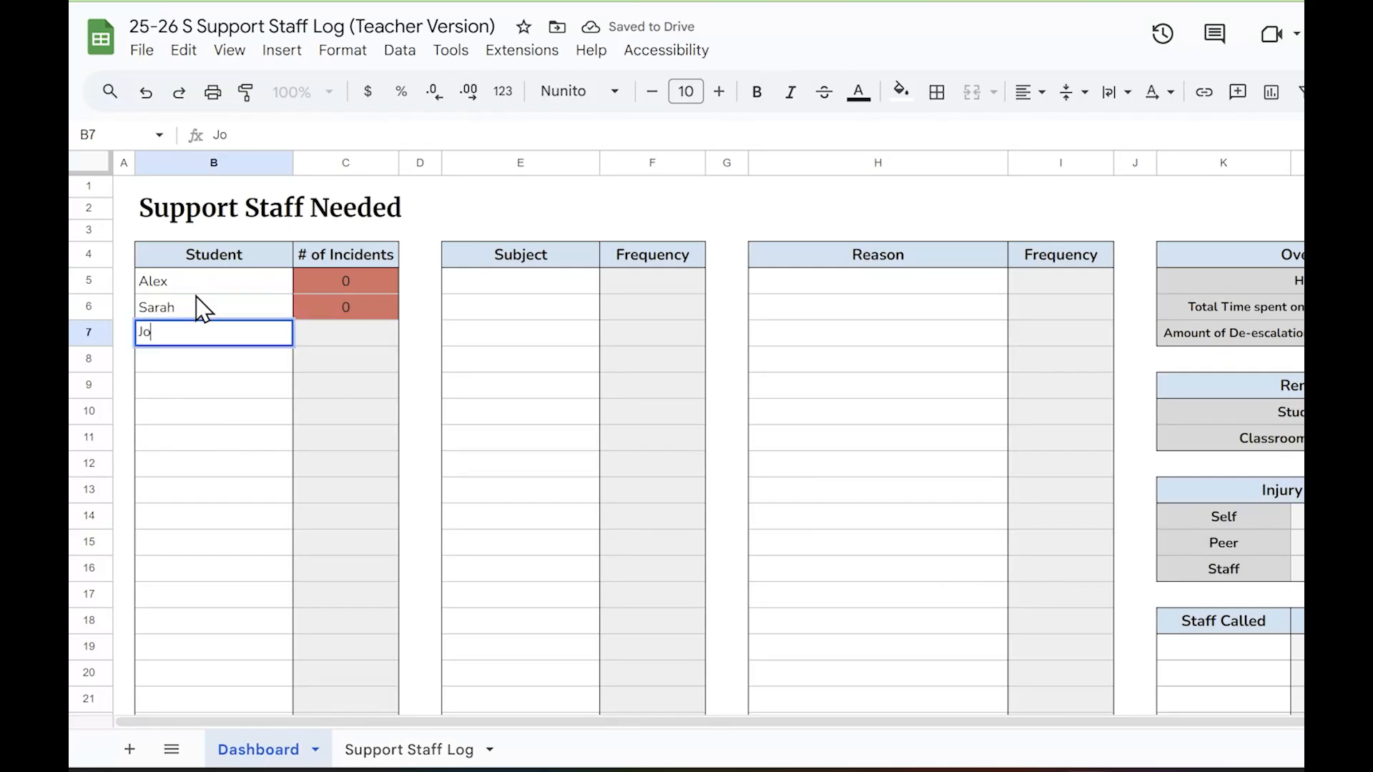
pyautogui.write('hn')
pyautogui.press('Return')
pyautogui.write('Jose')
pyautogui.press('Return')
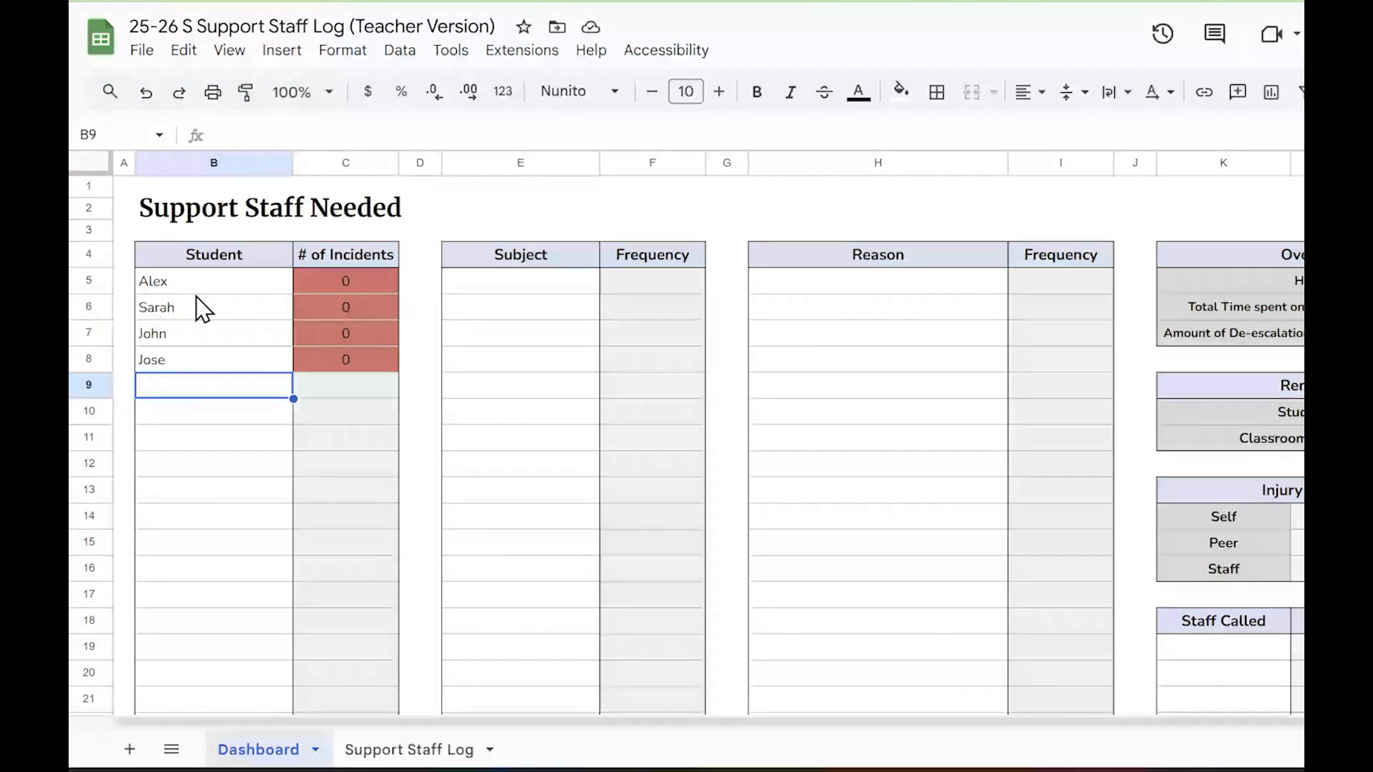
# Paste the copied subjects, Arrival through Dismissal, into the Dashboard's Subject list starting at E5 and look over the last entries
pyautogui.click(563, 289)
pyautogui.write('Arrival Breakfast Morning Meeting Reading Groups Reading WG Writing Lunch Math Centers Recess Related Arts Math WG Science Social Studies Testing School Wide Event Dismissal')
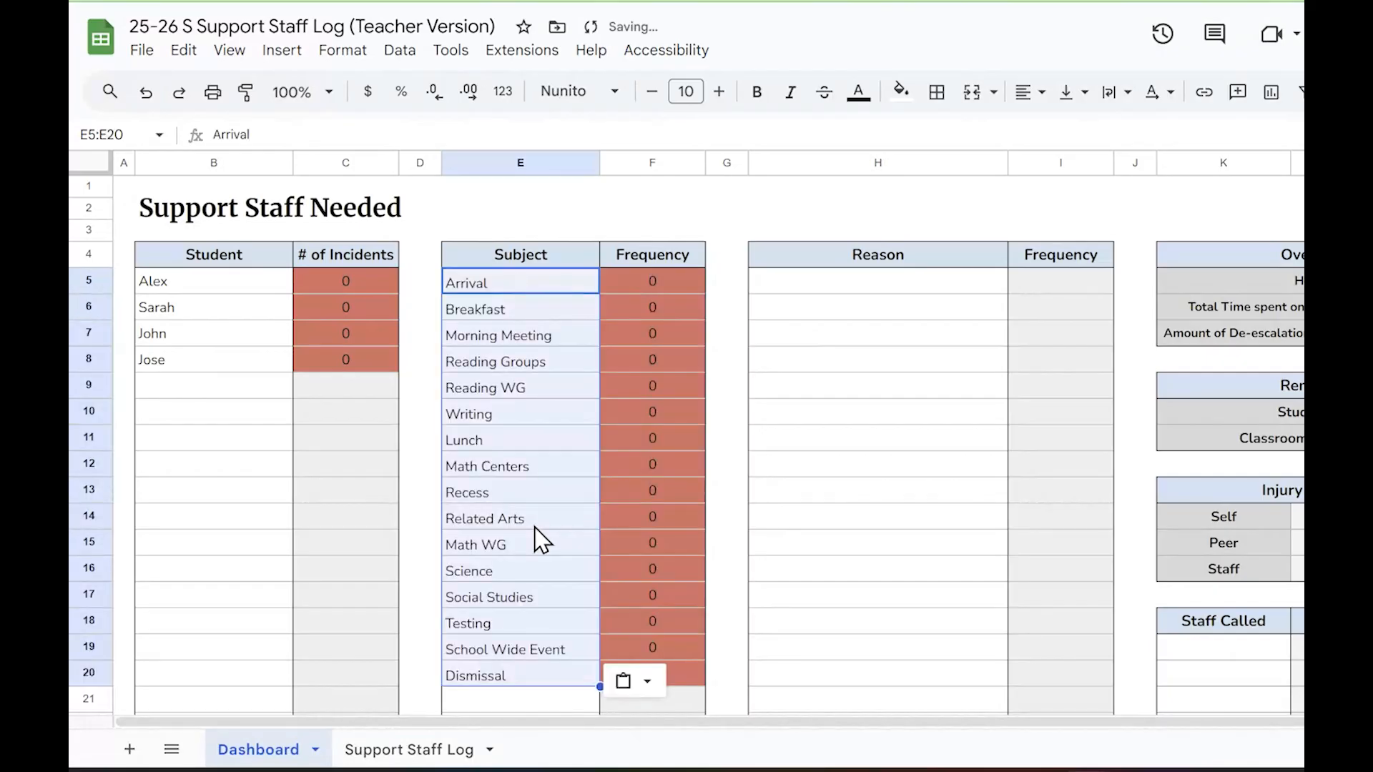
pyautogui.click(549, 652)
pyautogui.click(552, 623)
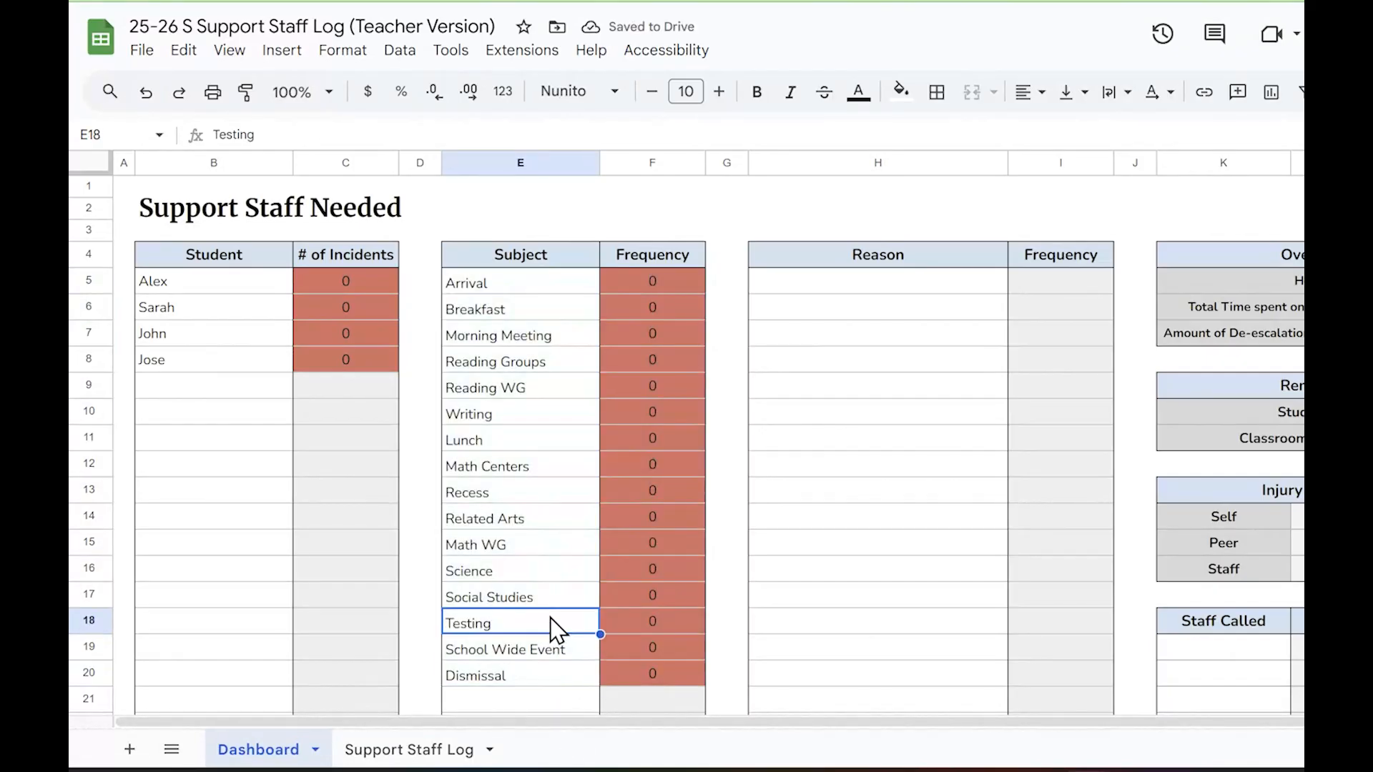
pyautogui.click(559, 652)
pyautogui.click(561, 675)
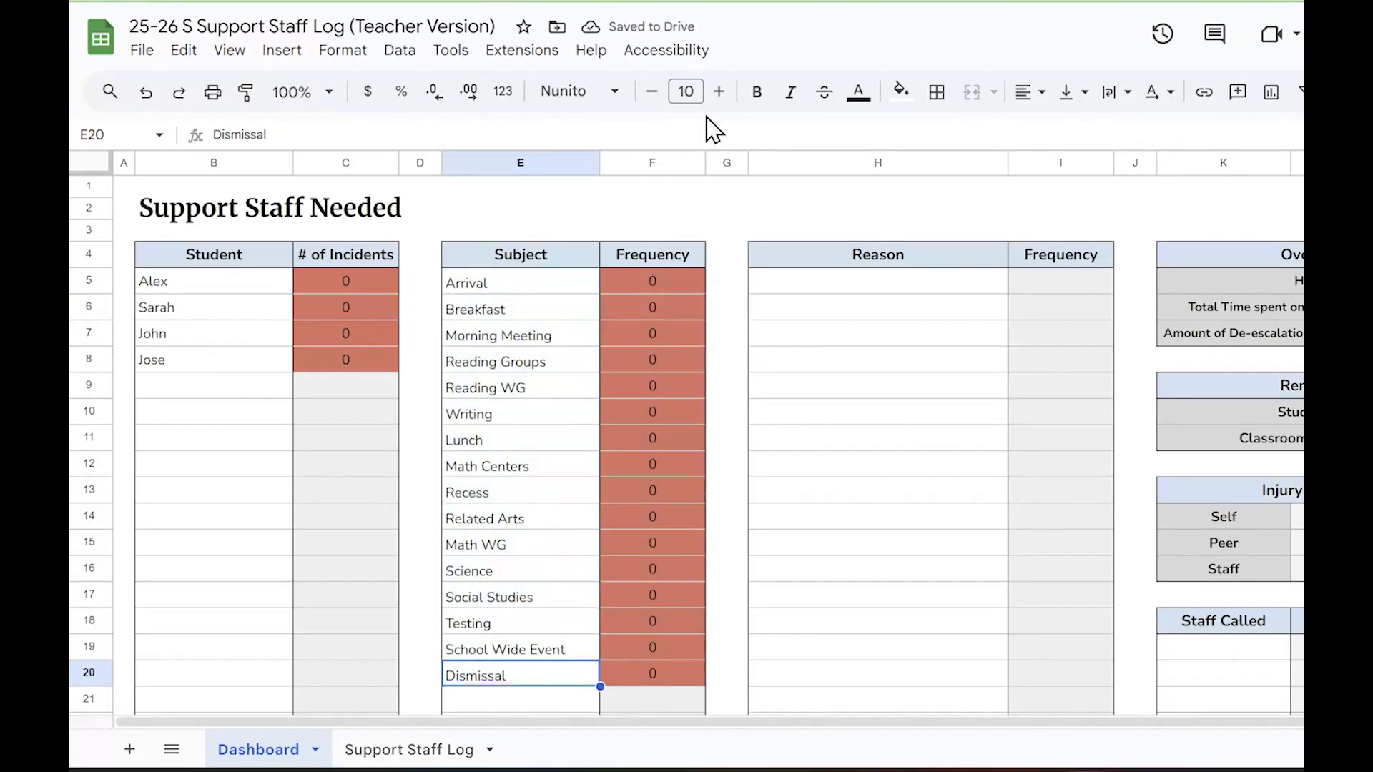
# Copy the reasons Verbal Outburst through Self Injurious Behavior from Ex. Support Staff Log into the 25-26 log's Reason list, starting at H5
pyautogui.click(822, 1)
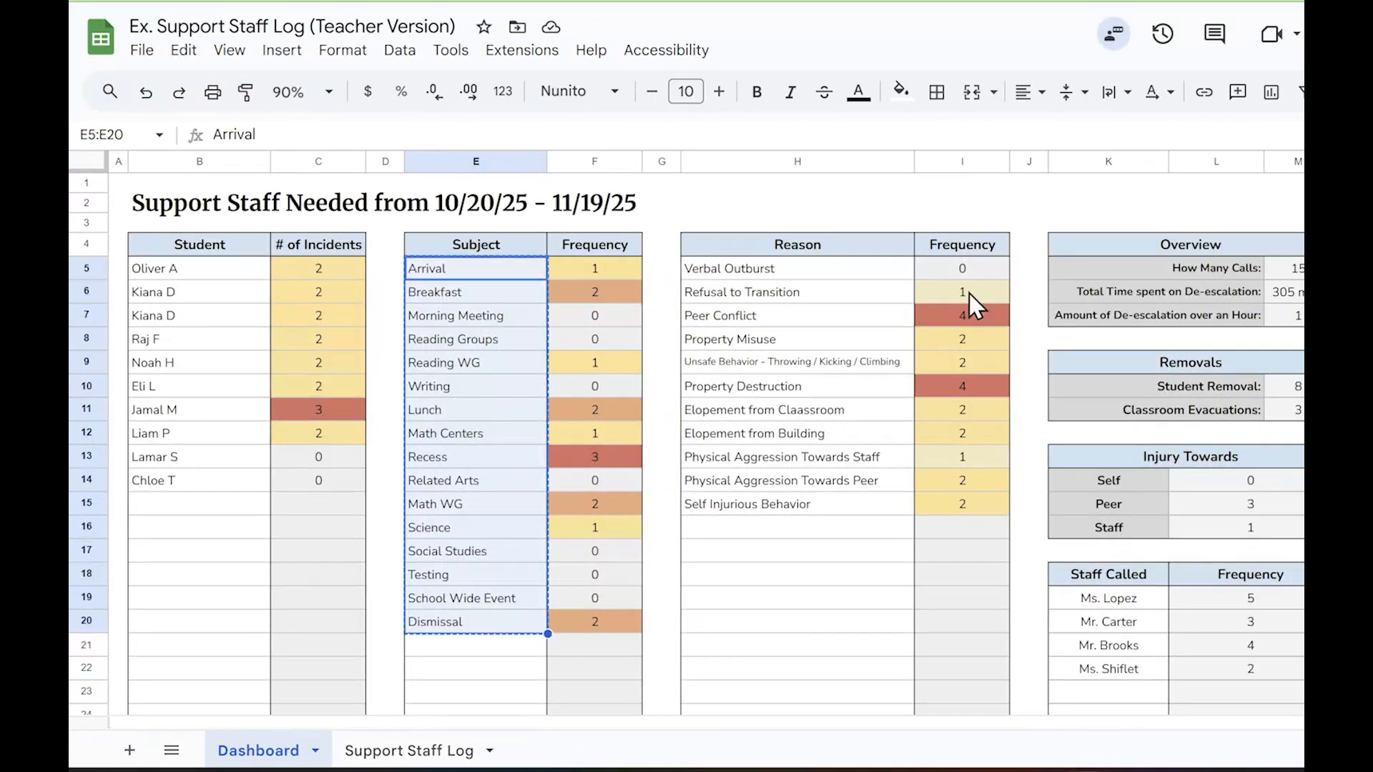
pyautogui.click(809, 269)
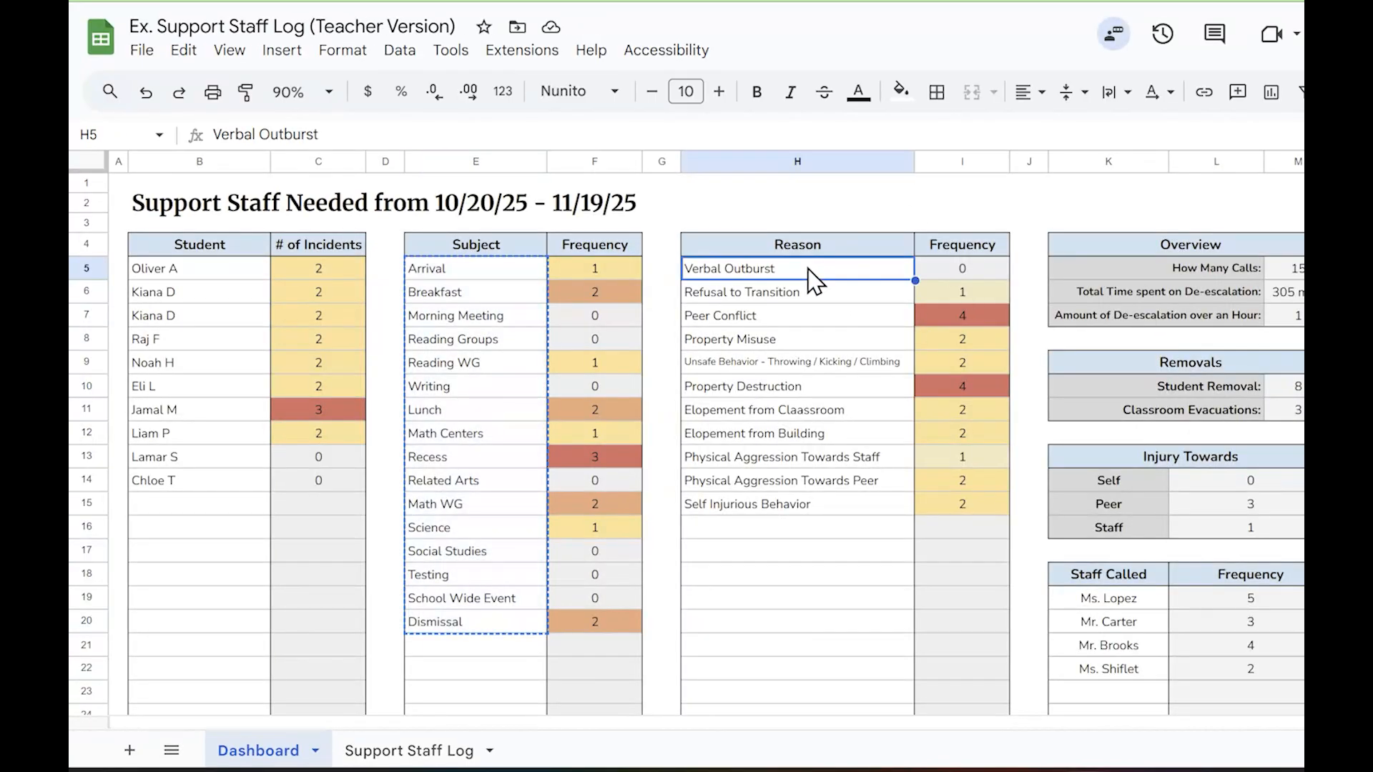
pyautogui.hotkey('shift', 'Down')
pyautogui.hotkey('shift', 'Down')
pyautogui.hotkey('shift', 'Down')
pyautogui.hotkey('shift', 'Down')
pyautogui.hotkey('shift', 'Down')
pyautogui.hotkey('shift', 'Down')
pyautogui.hotkey('shift', 'Down')
pyautogui.hotkey('shift', 'Down')
pyautogui.hotkey('shift', 'Down')
pyautogui.hotkey('shift', 'Down')
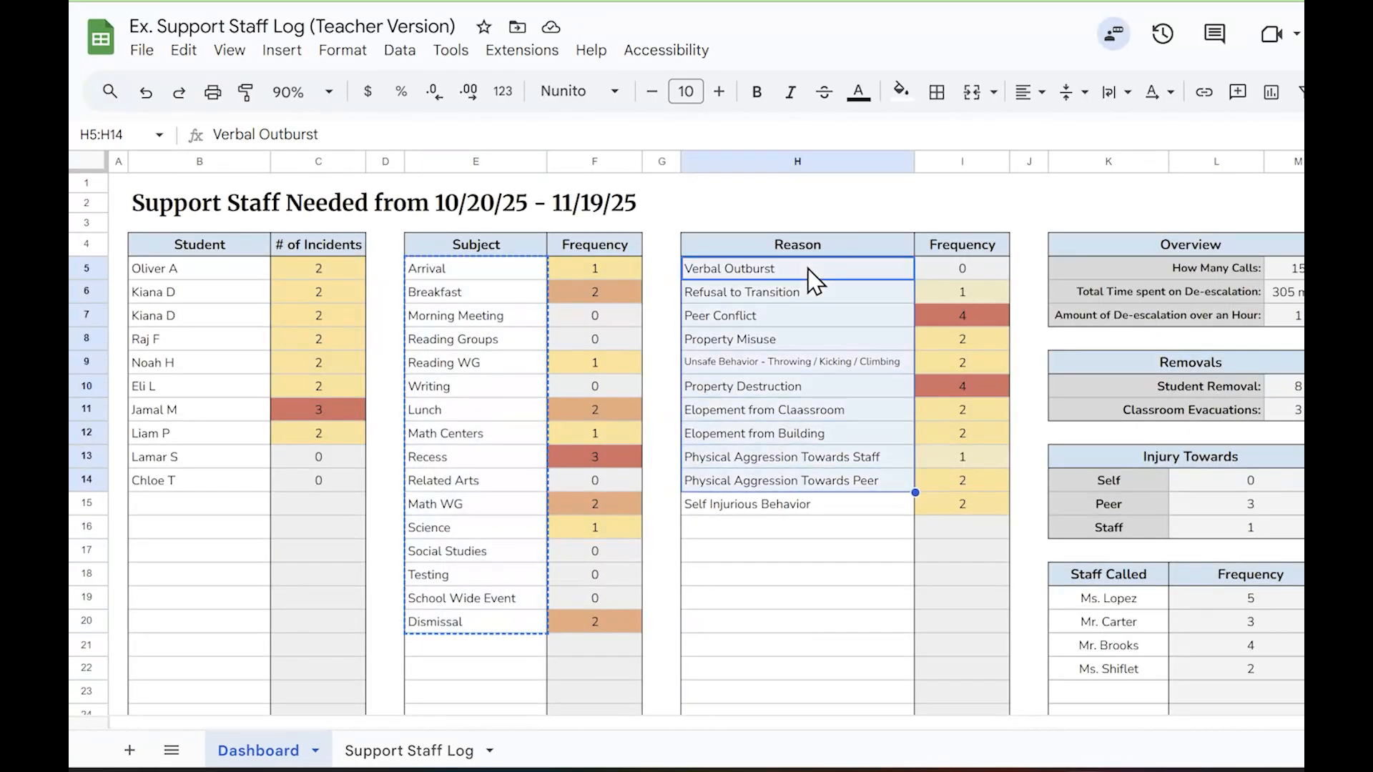
pyautogui.hotkey('ctrl', 'c')
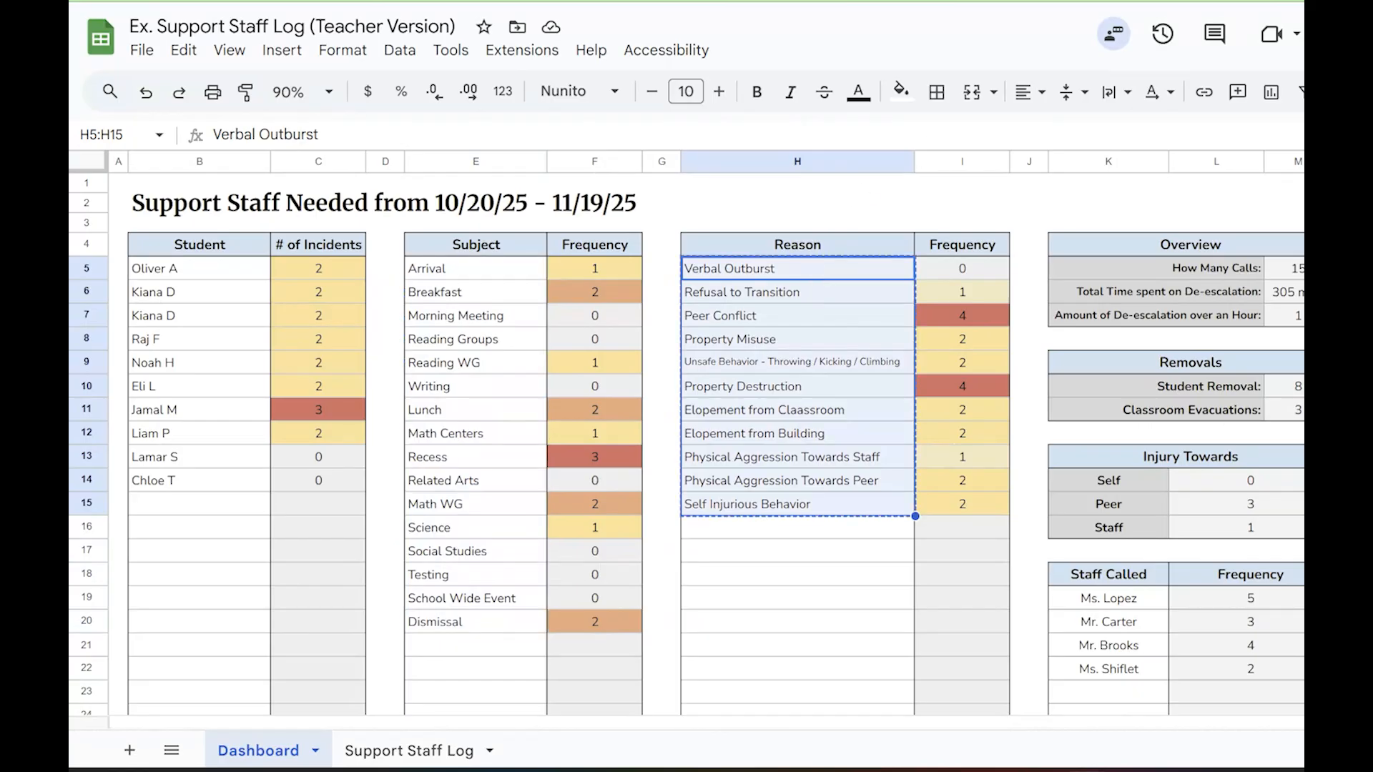
pyautogui.click(843, 2)
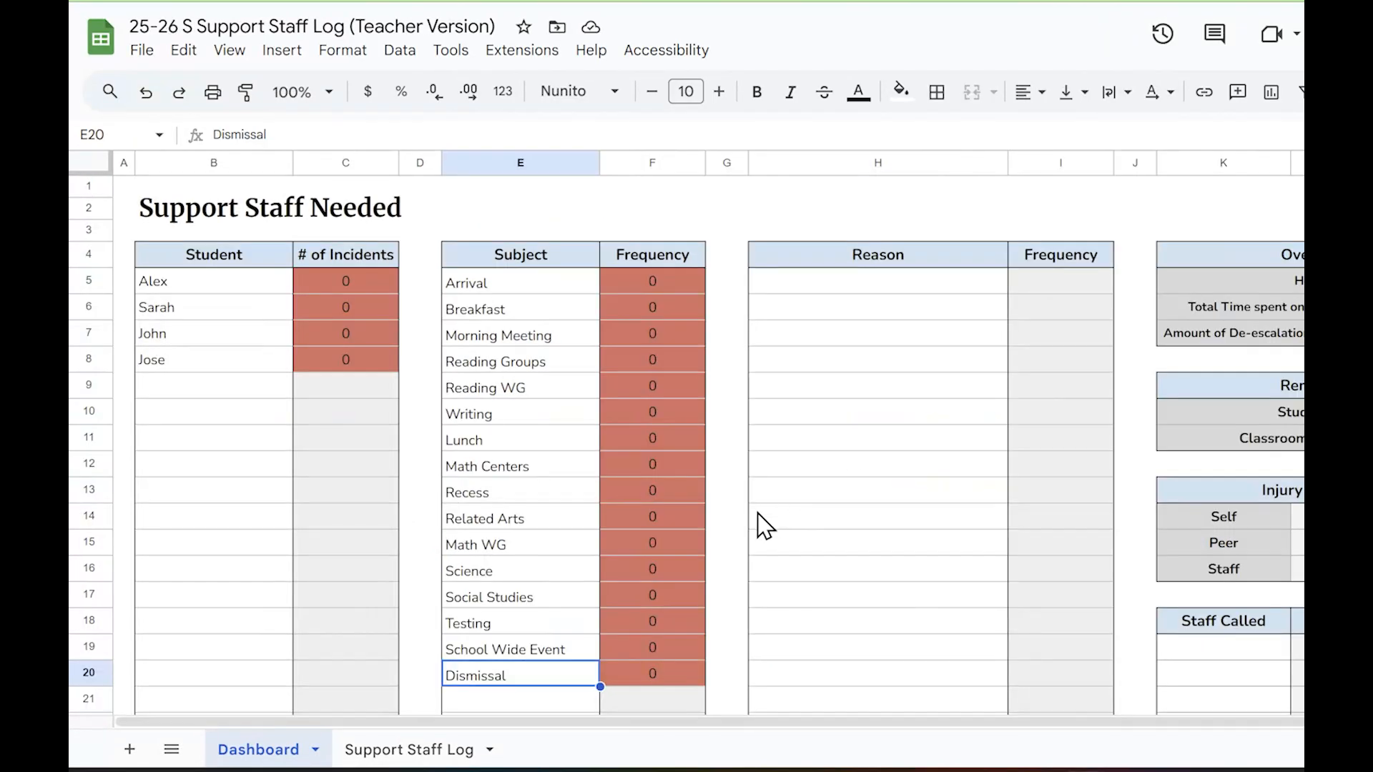
pyautogui.click(839, 290)
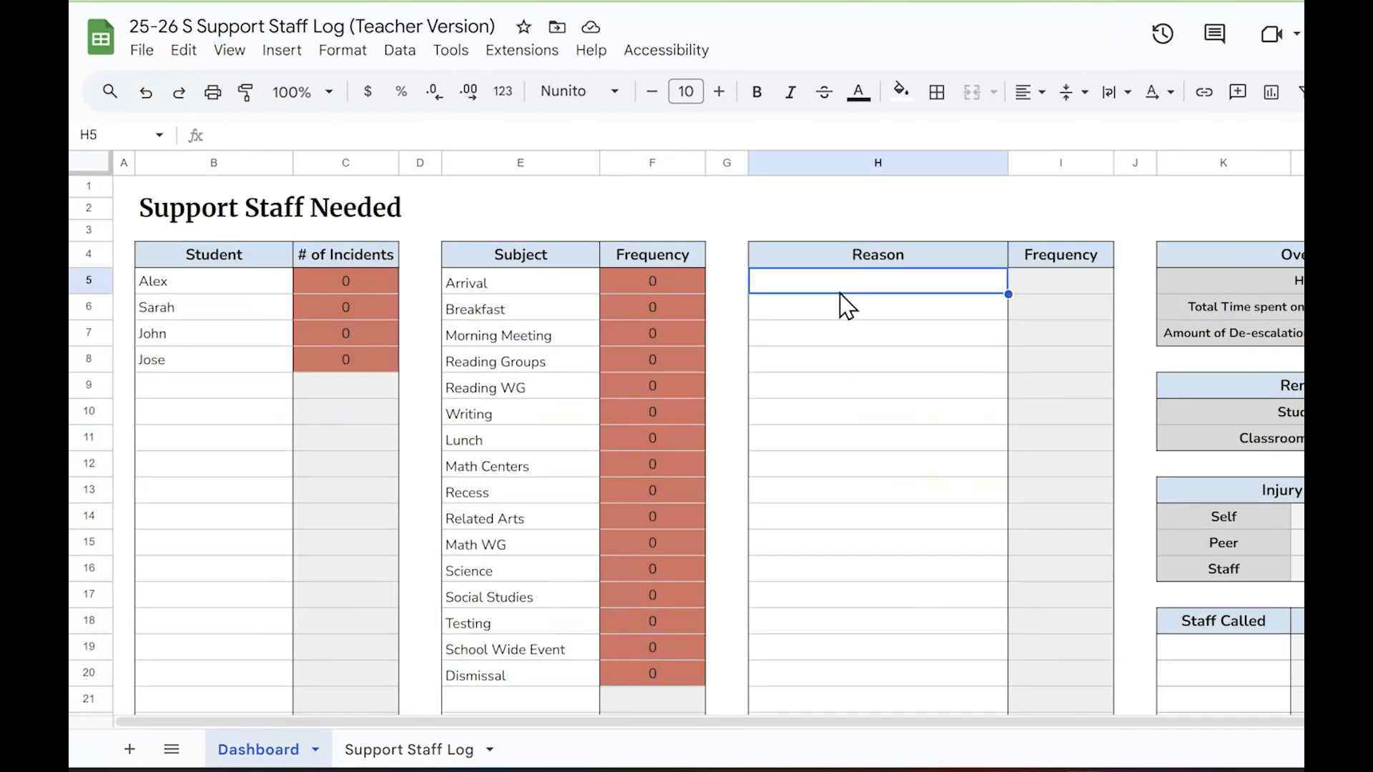
pyautogui.hotkey('ctrl', 'v')
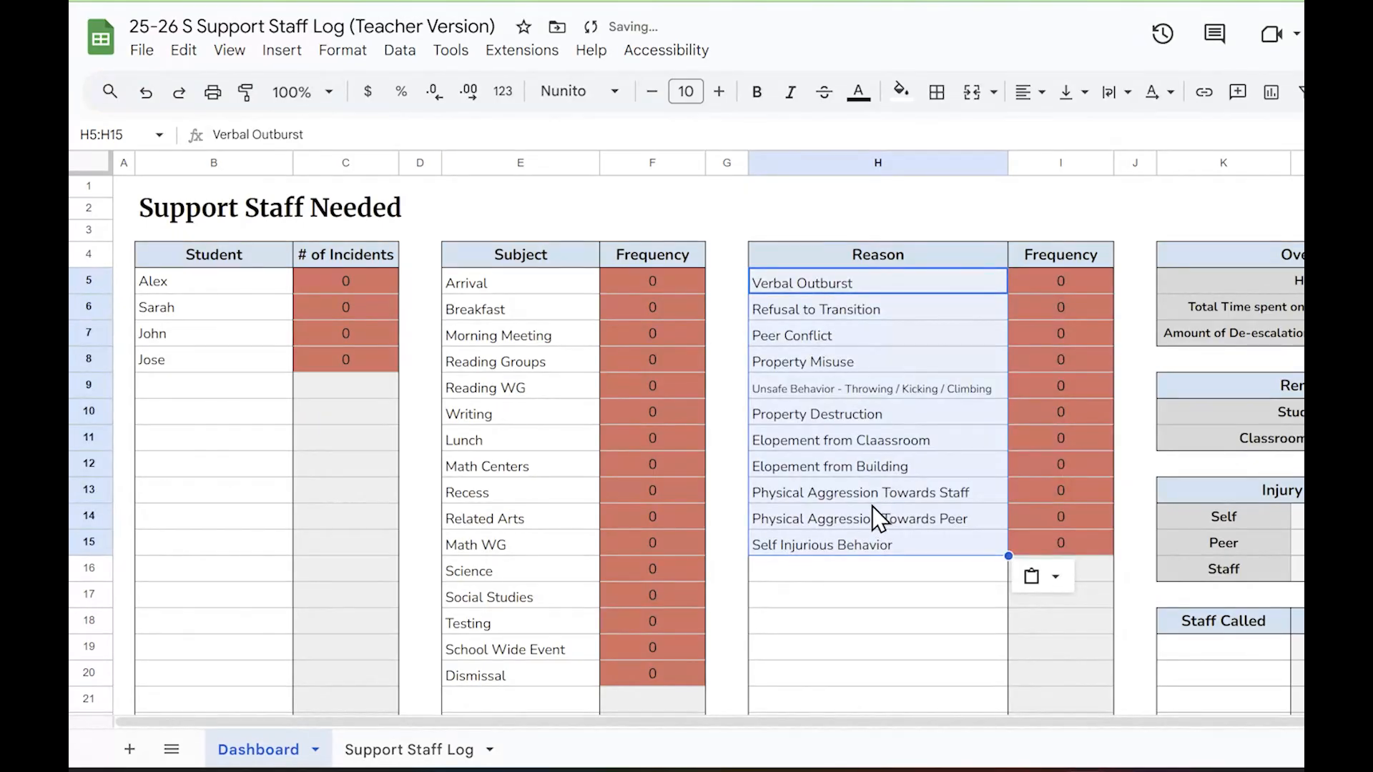
pyautogui.click(894, 589)
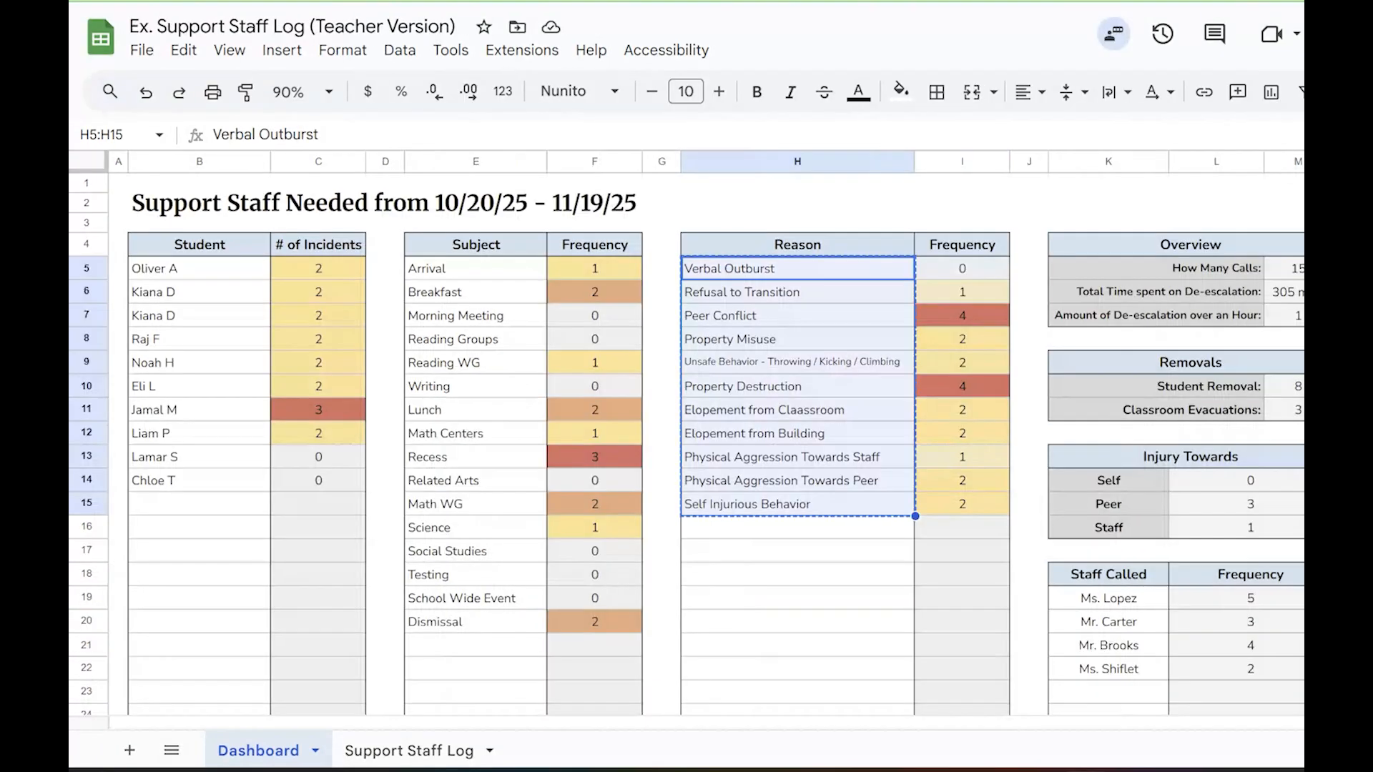
# Copy the four staff names from Ex. Support Staff Log into the 25-26 log's Staff Called list, starting at K19, and check them
pyautogui.click(1142, 607)
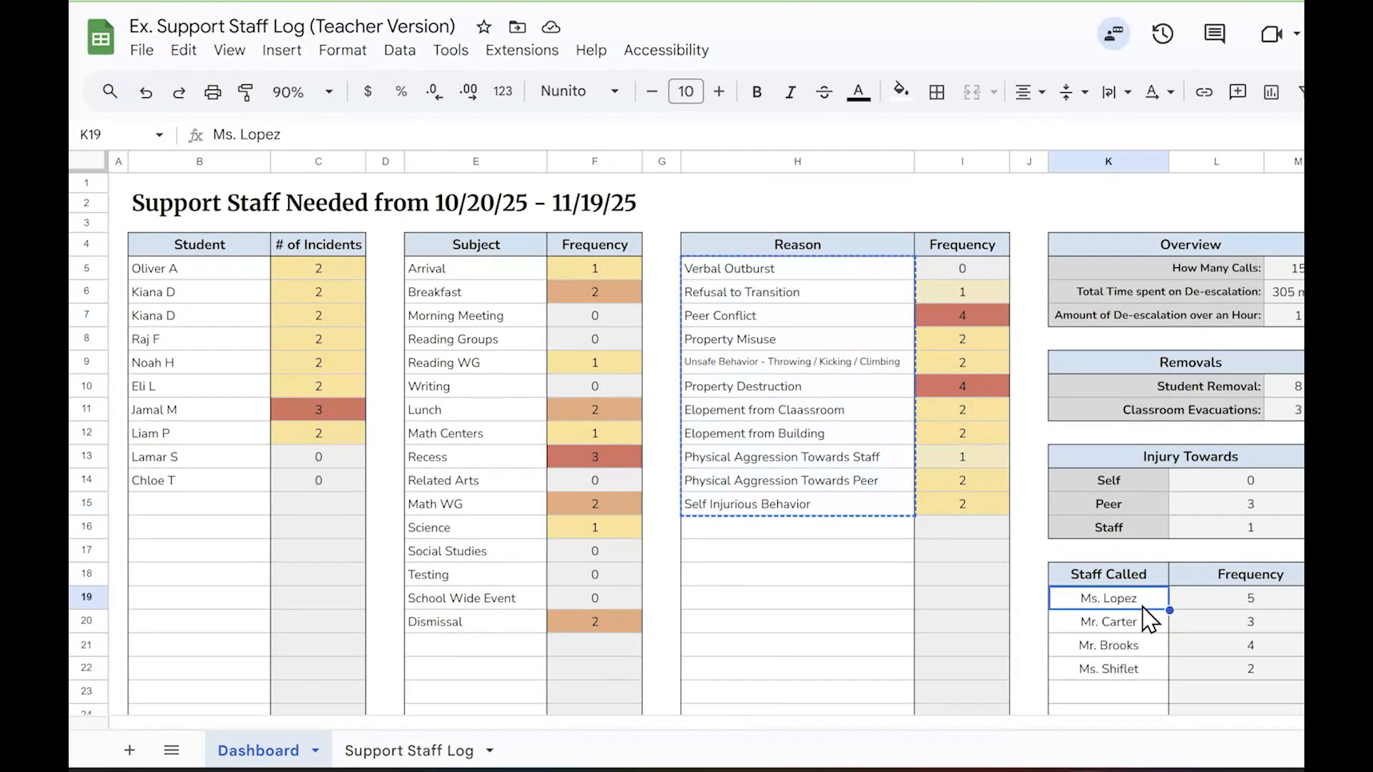
pyautogui.hotkey('shift', 'Down')
pyautogui.hotkey('shift', 'Down')
pyautogui.hotkey('shift', 'Down')
pyautogui.hotkey('ctrl', 'c')
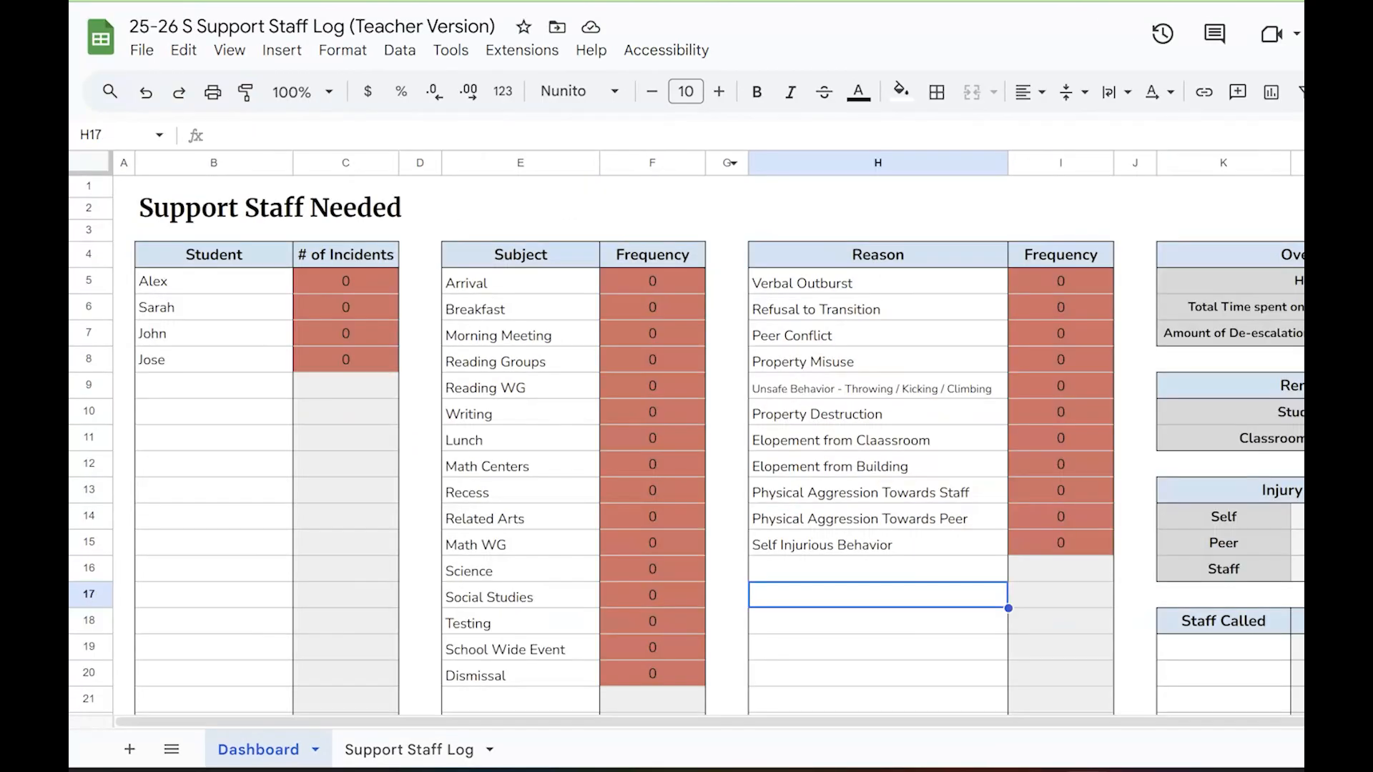
pyautogui.click(1204, 649)
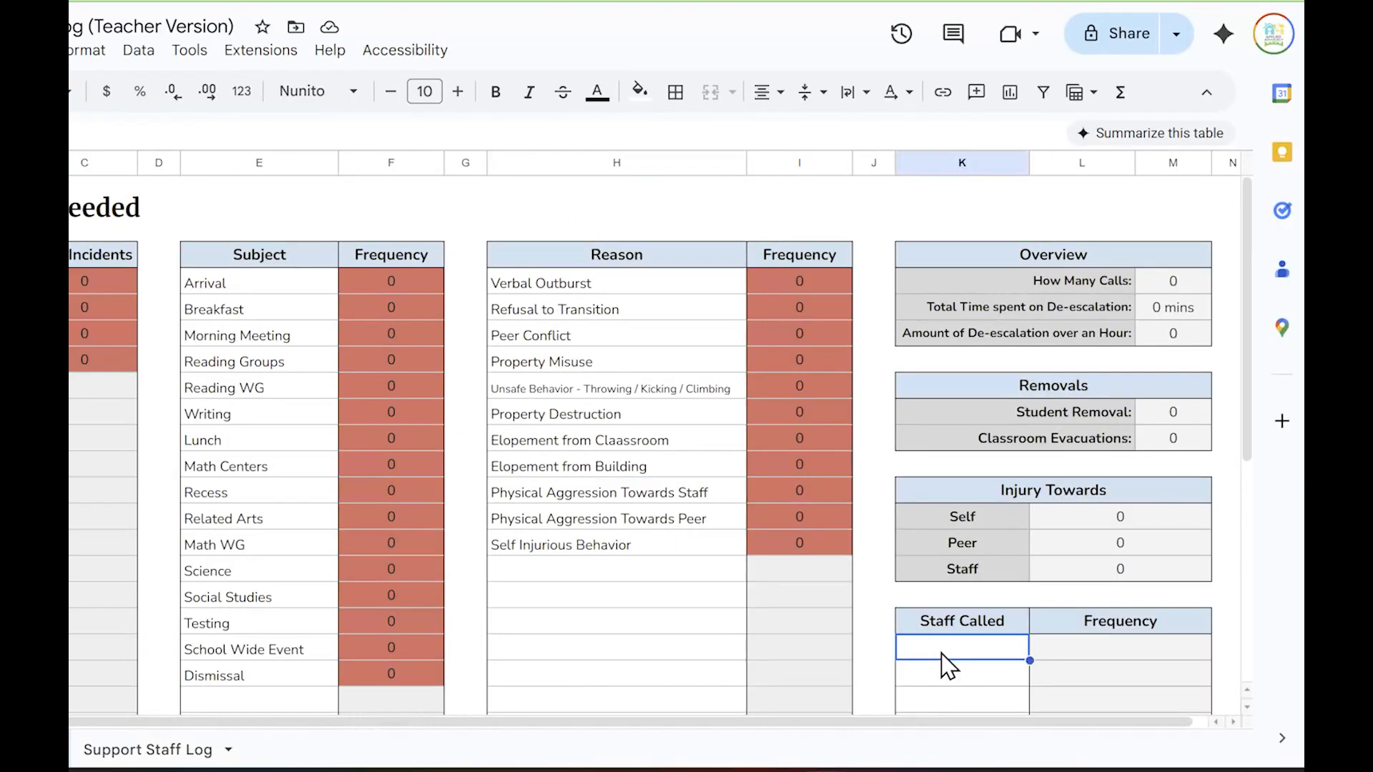
pyautogui.hotkey('ctrl', 'v')
pyautogui.click(687, 599)
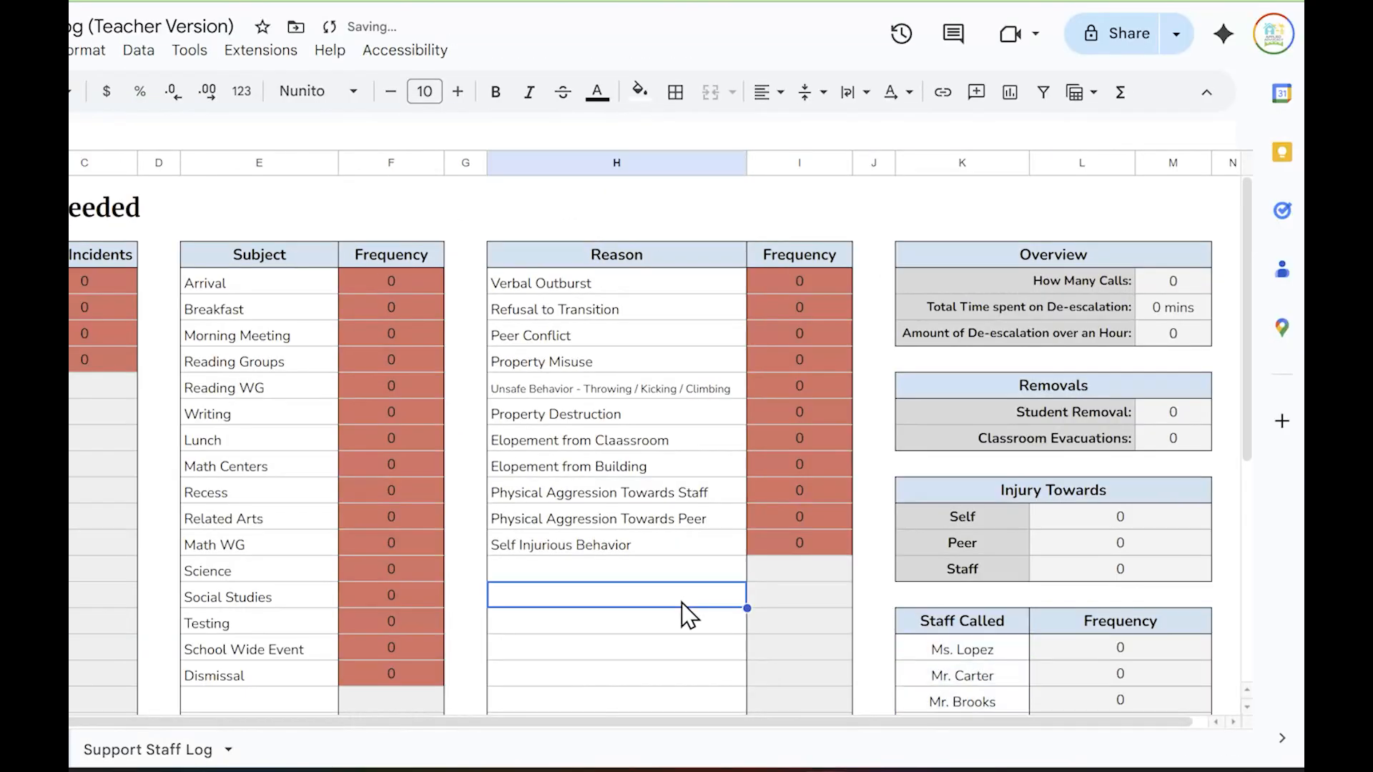
pyautogui.scroll(-3, 1122, 653)
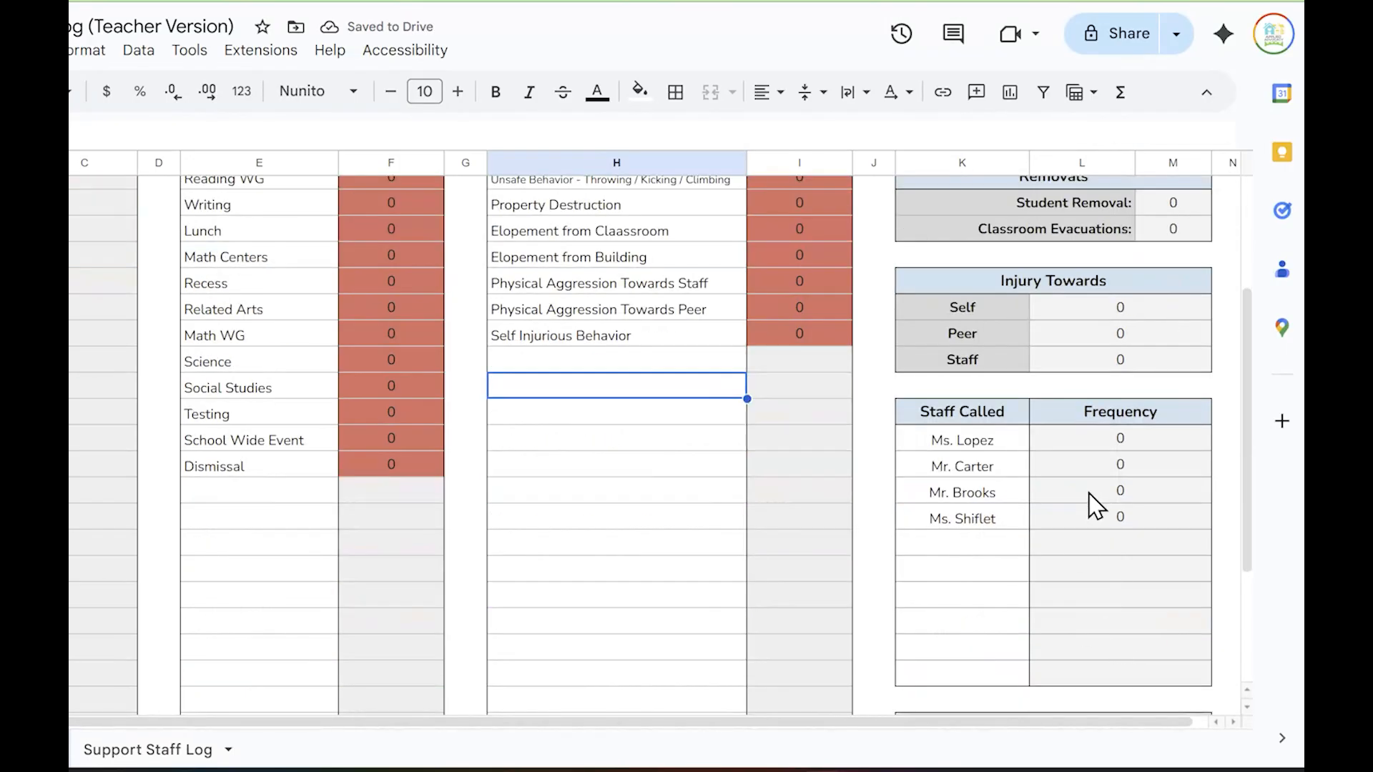
pyautogui.scroll(3, 1090, 511)
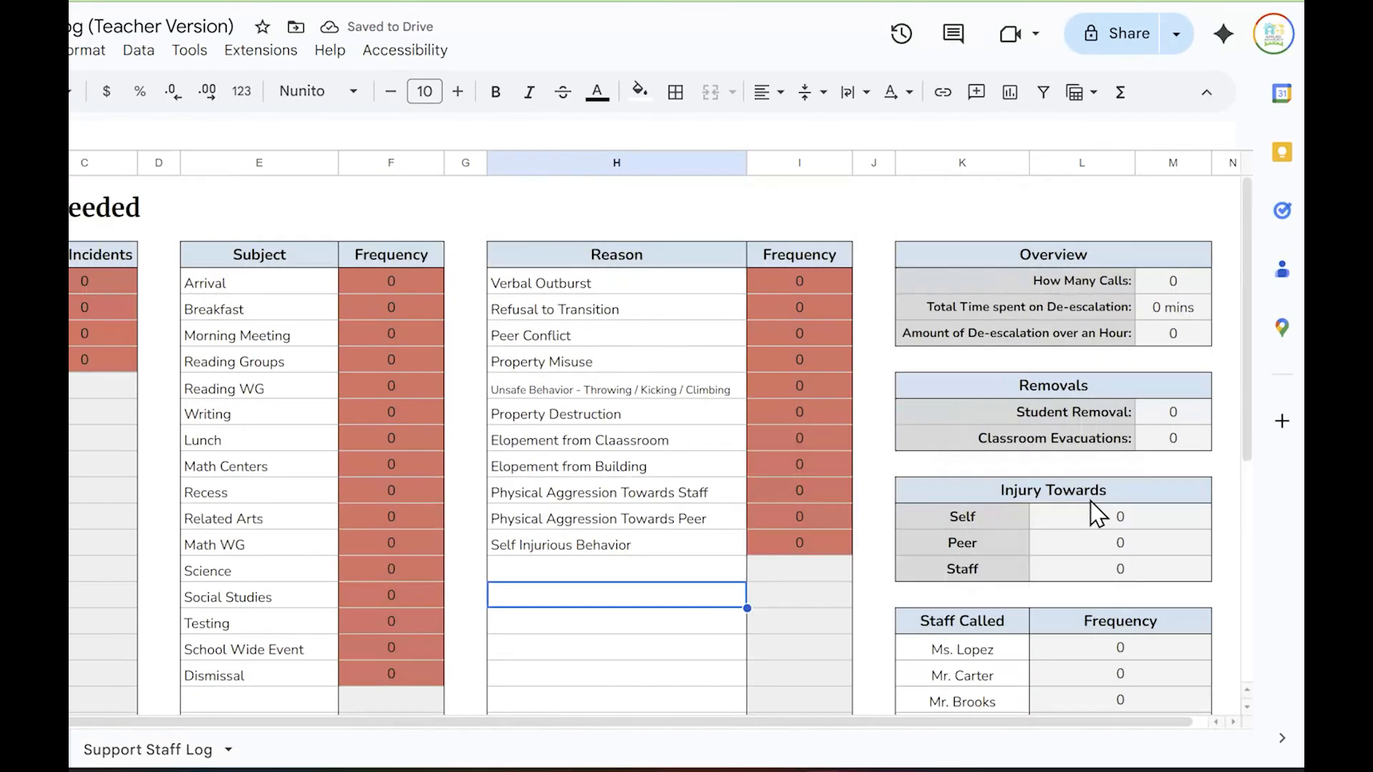
# On the Support Staff Log sheet, date entry 1 as 10/28/2025 and set its time to 8:45
pyautogui.click(114, 757)
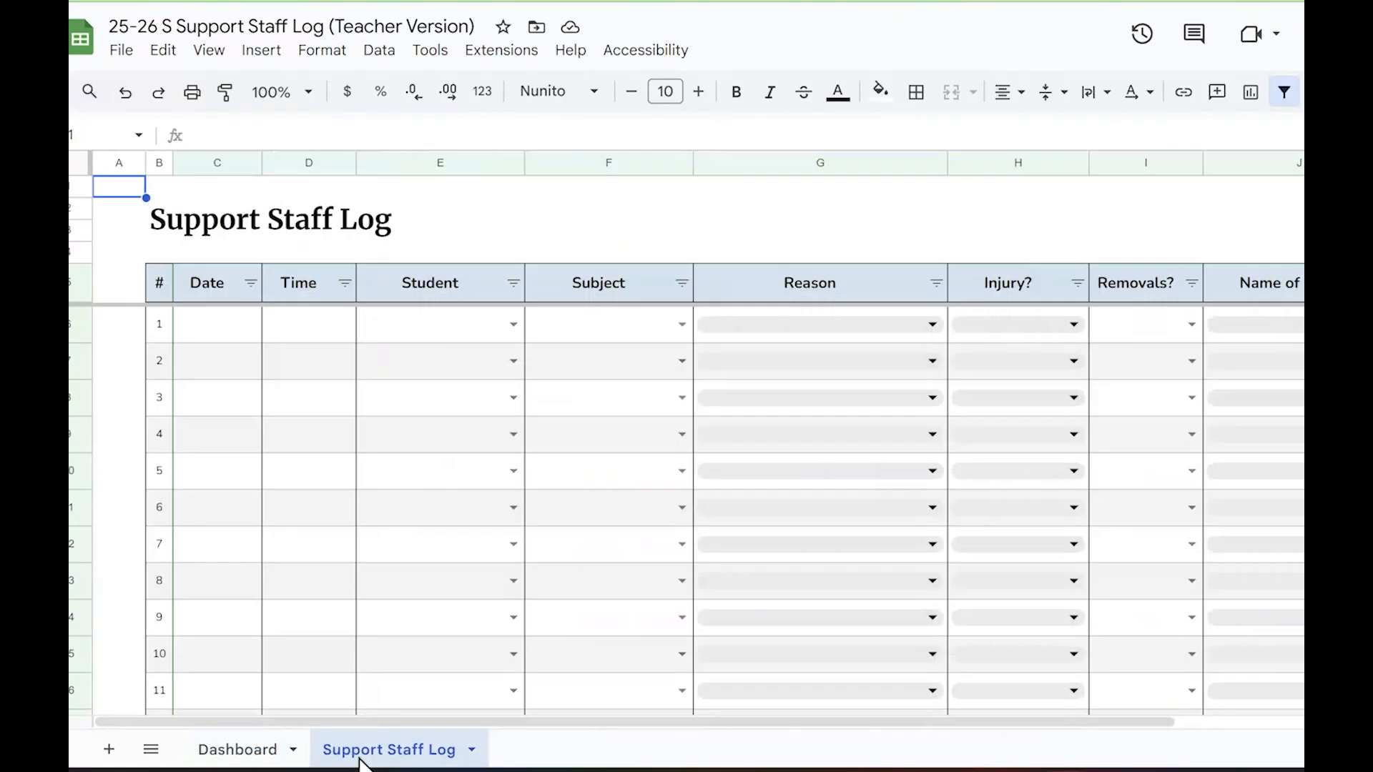
pyautogui.doubleClick(236, 324)
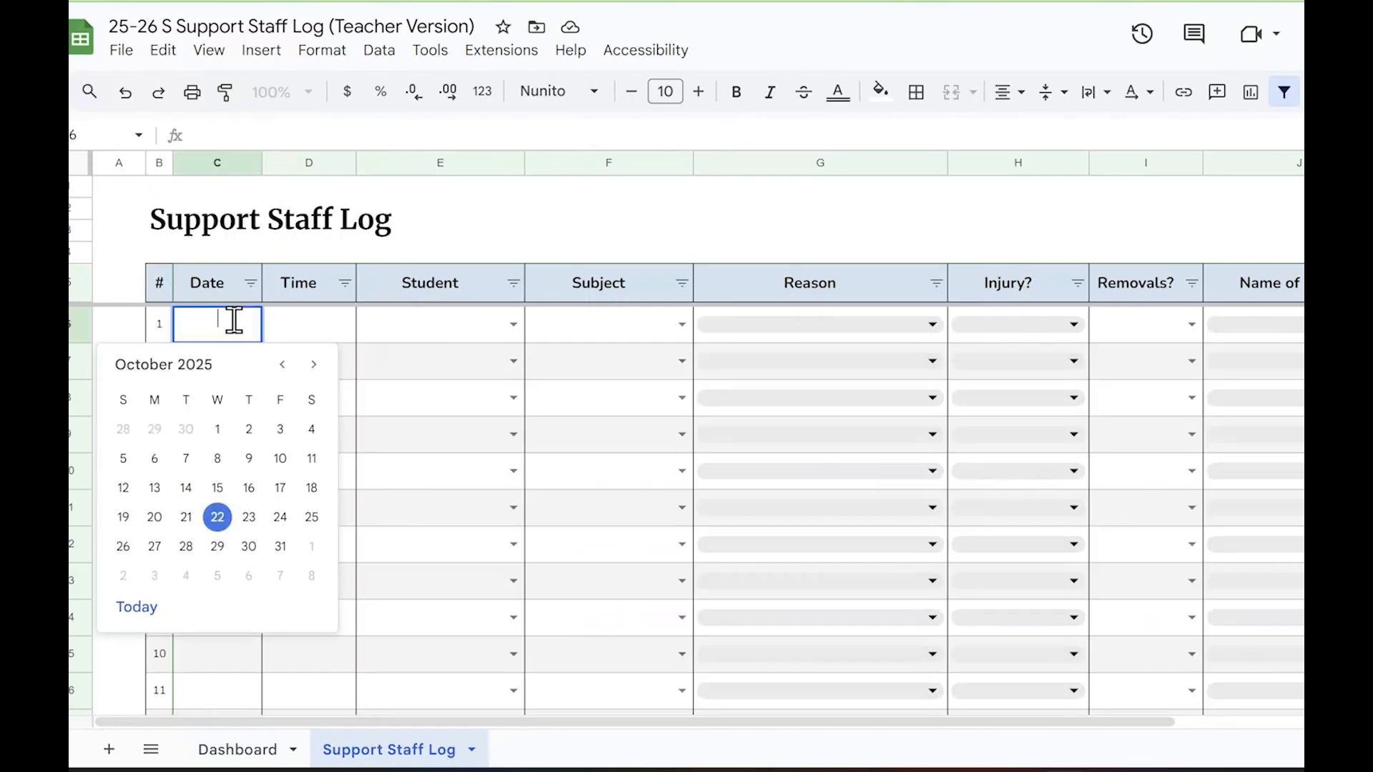
pyautogui.click(187, 547)
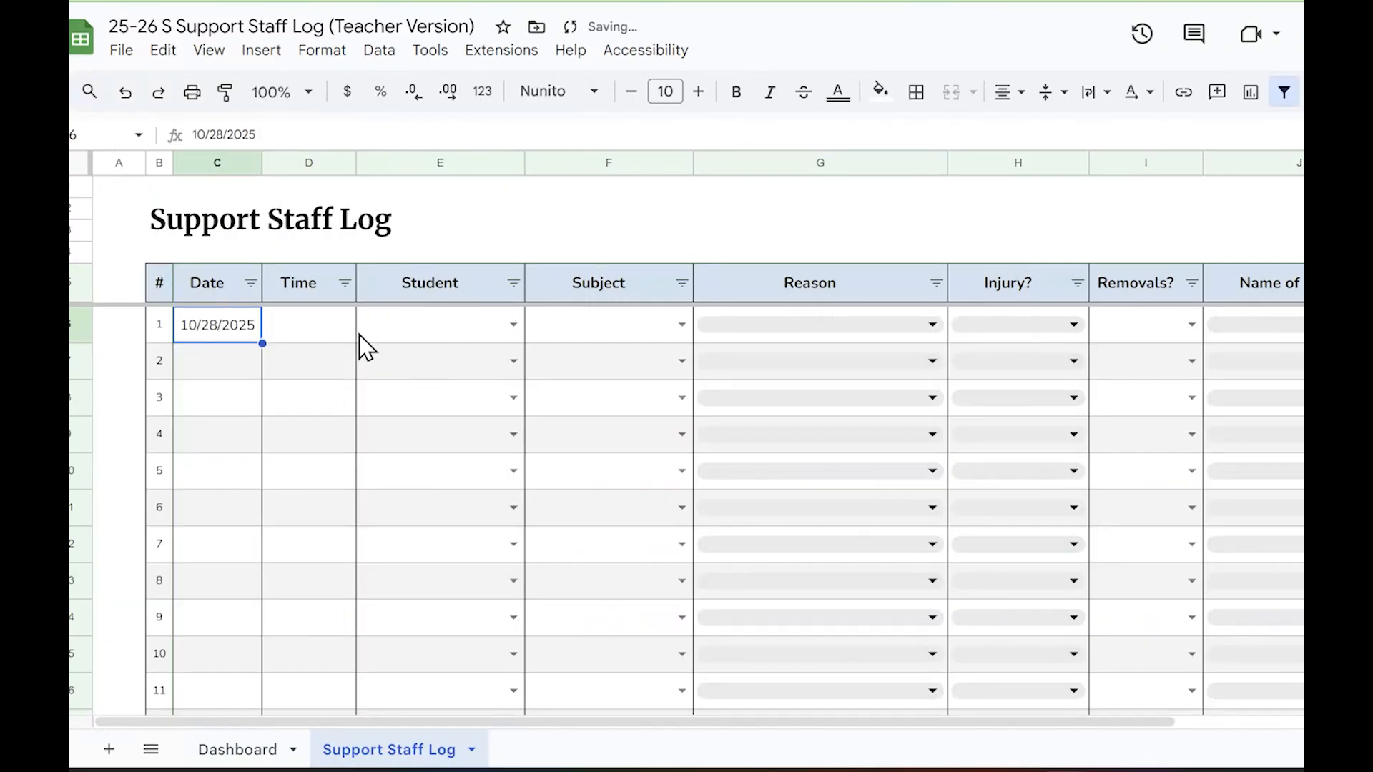
pyautogui.doubleClick(317, 352)
pyautogui.doubleClick(318, 341)
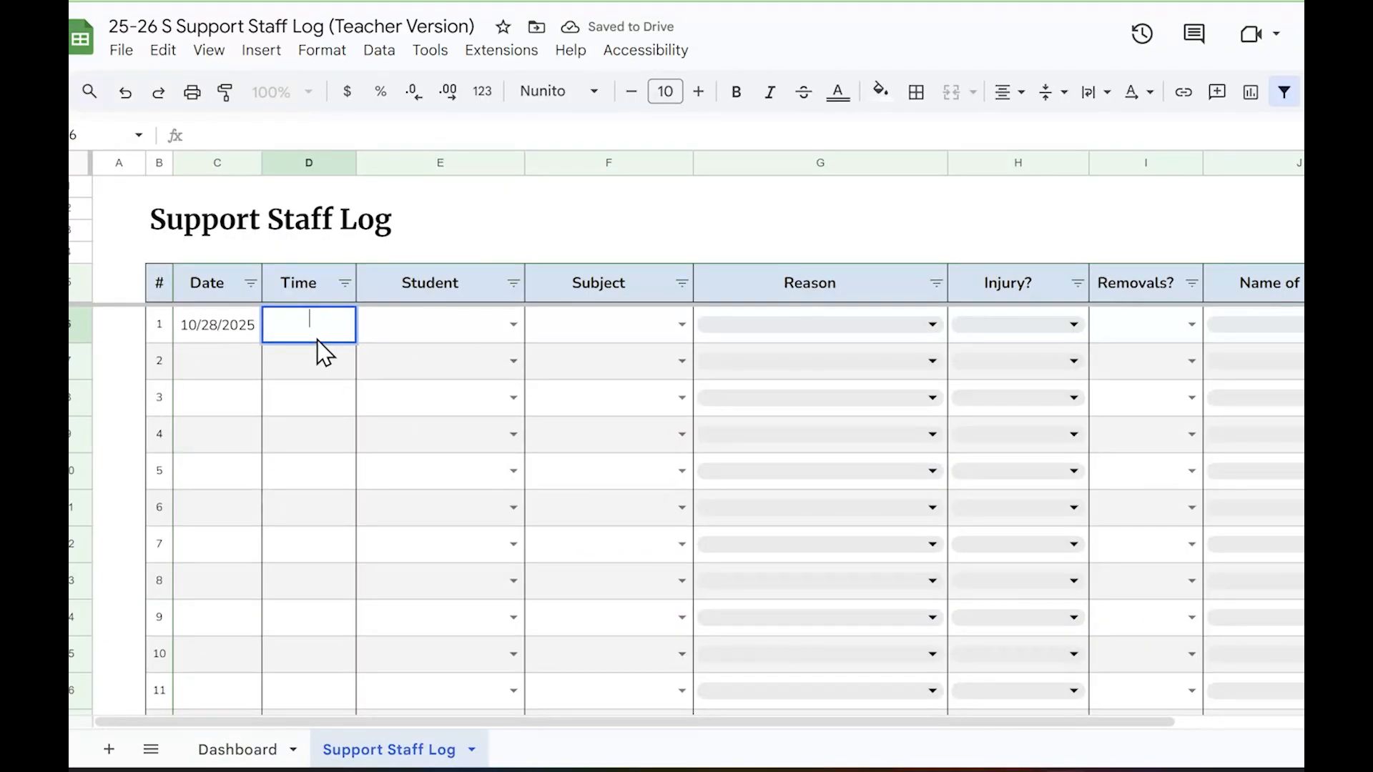
pyautogui.write('8:45')
pyautogui.press('Return')
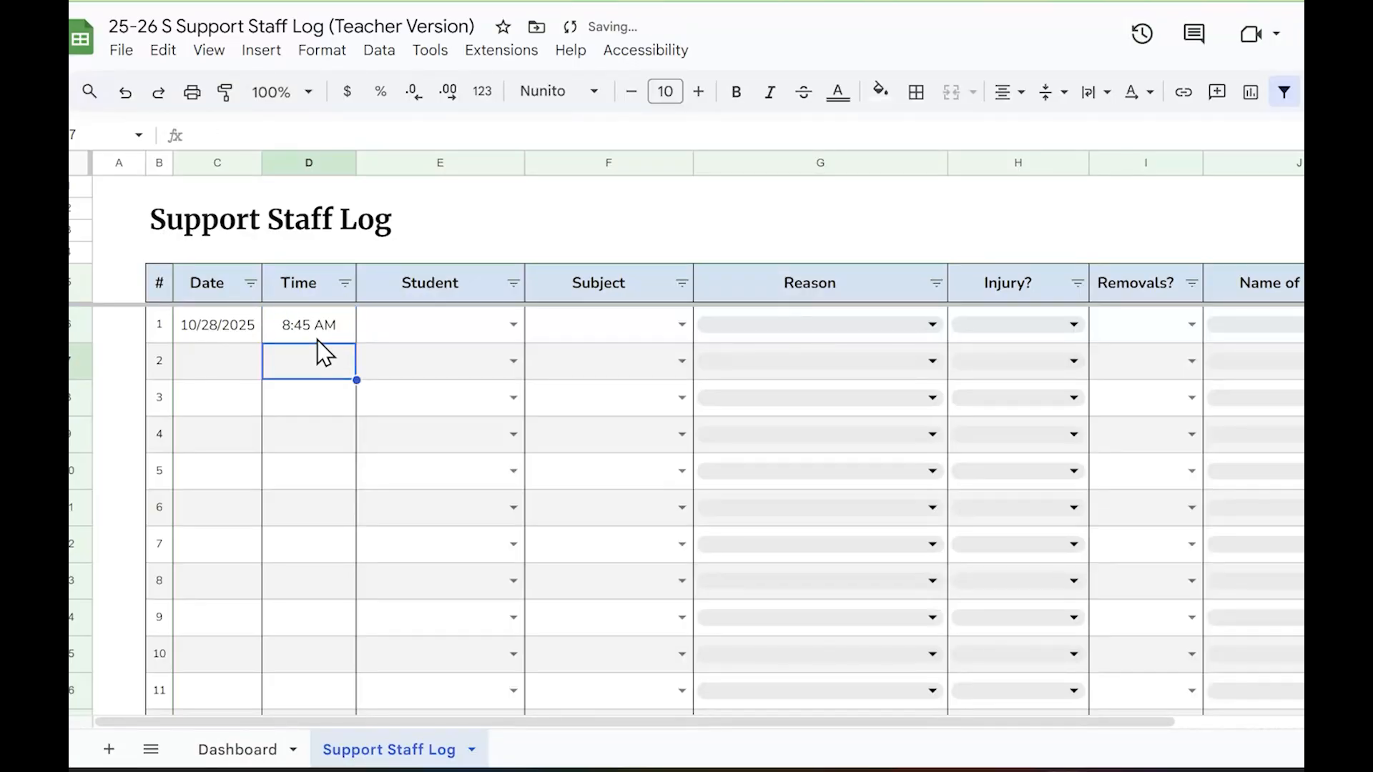
# In entry 1, choose the first student from the Dashboard list and set the subject to Morning Meeting
pyautogui.press('Up')
pyautogui.press('Right')
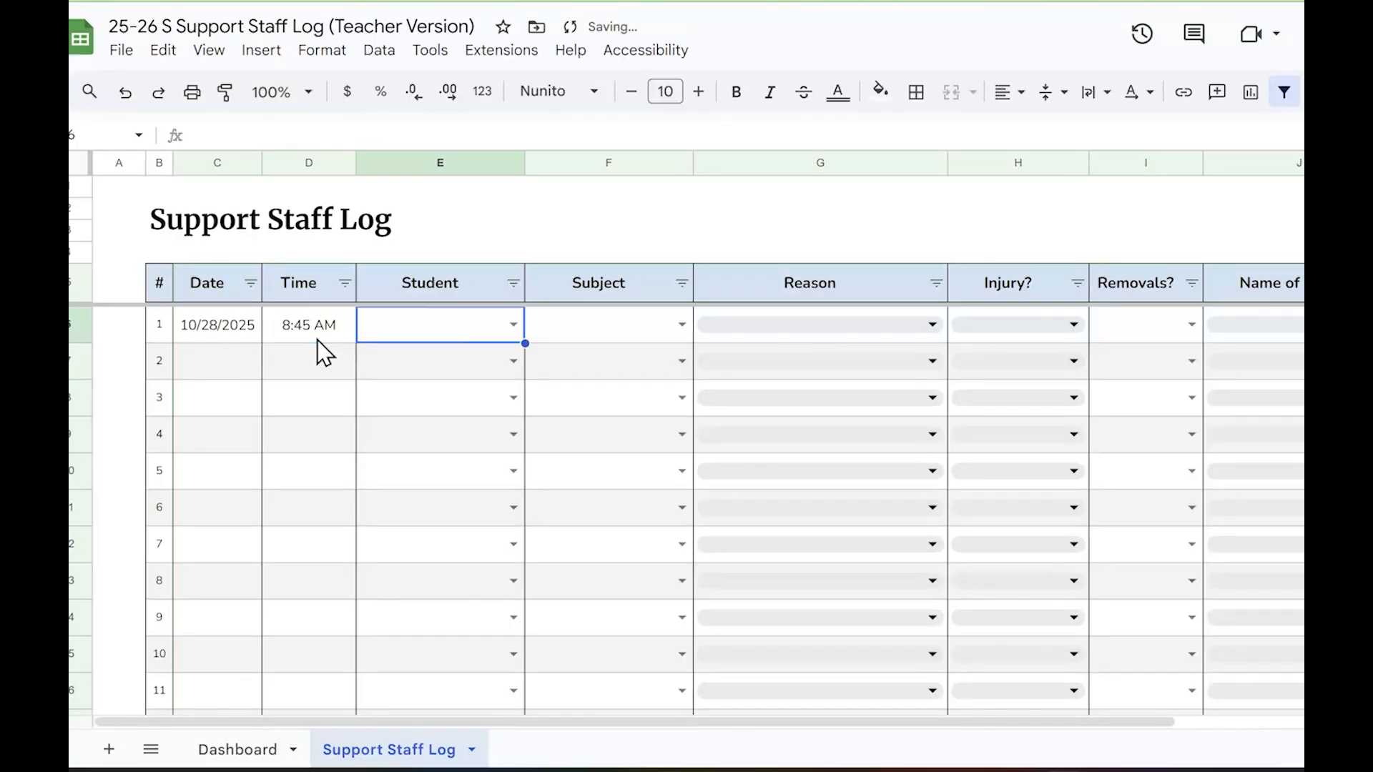
pyautogui.write('Al')
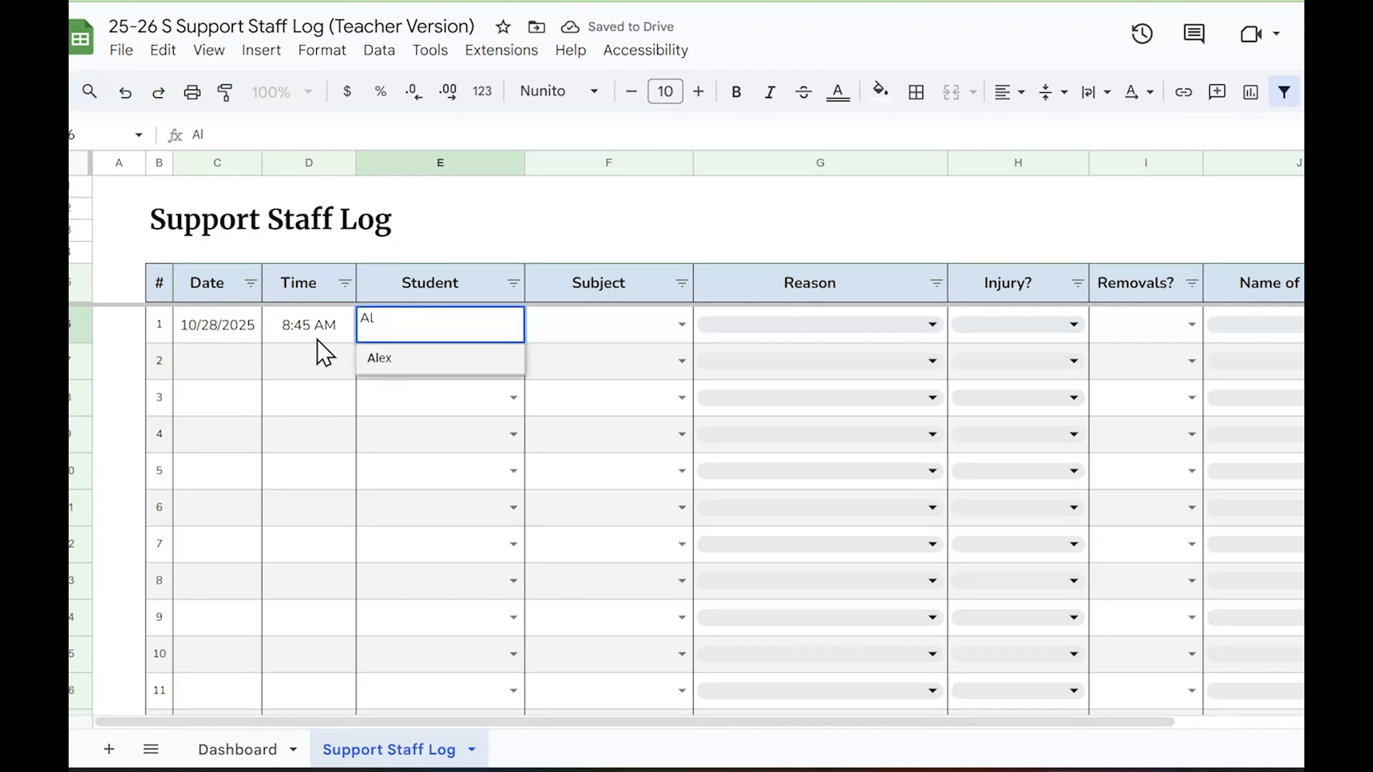
pyautogui.press('Return')
pyautogui.press('Up')
pyautogui.press('Right')
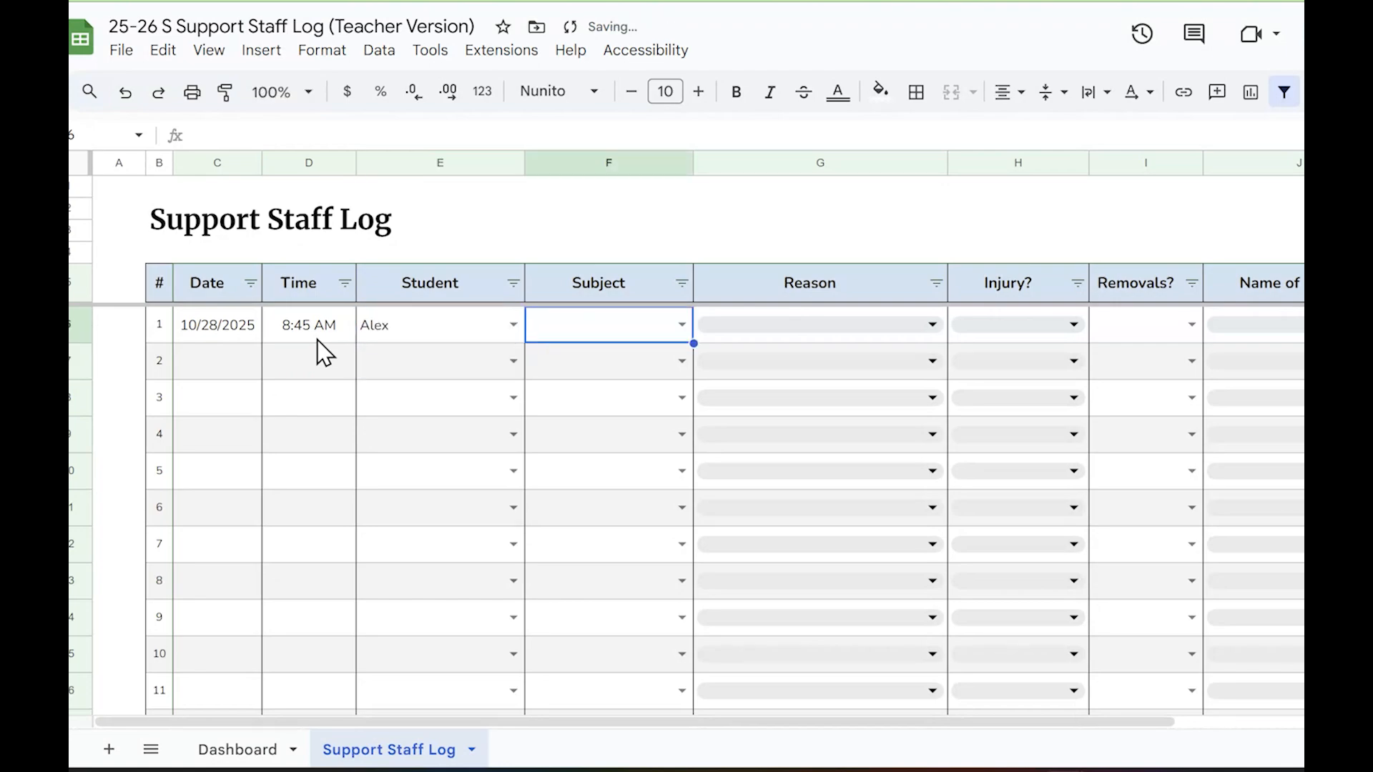
pyautogui.press('Return')
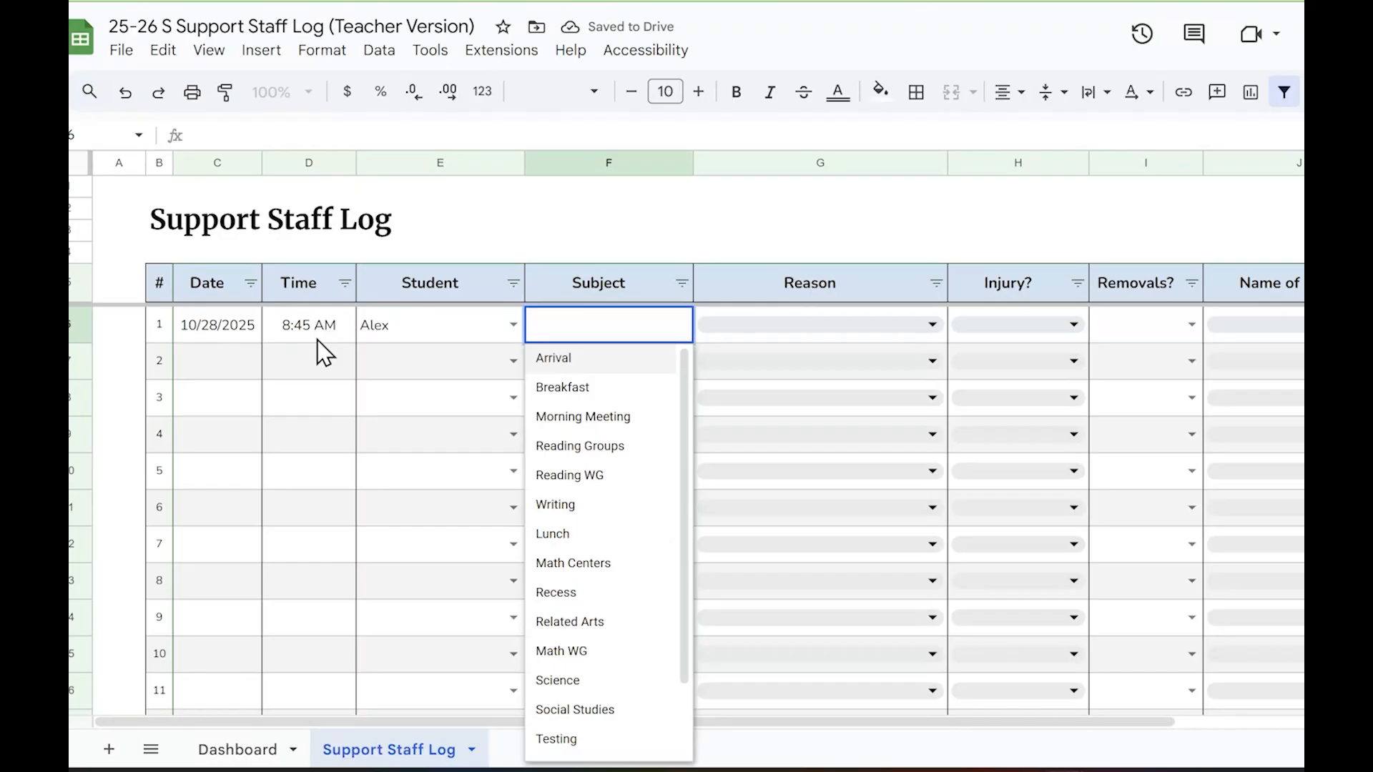
pyautogui.write('mo')
pyautogui.press('Return')
pyautogui.press('Up')
# Set the reason for entry 1 to Physical Aggression Towards Peer
pyautogui.press('Right')
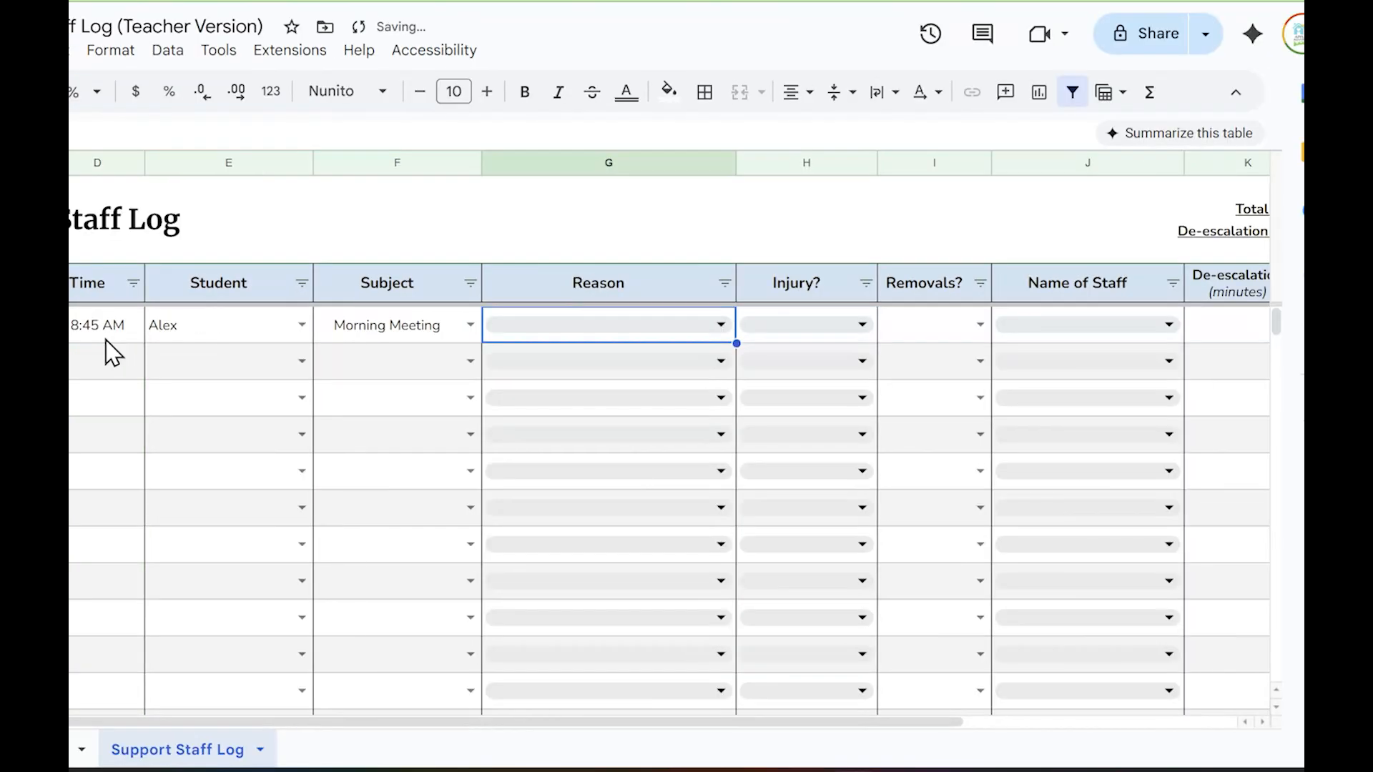
pyautogui.press('Return')
pyautogui.write('ag')
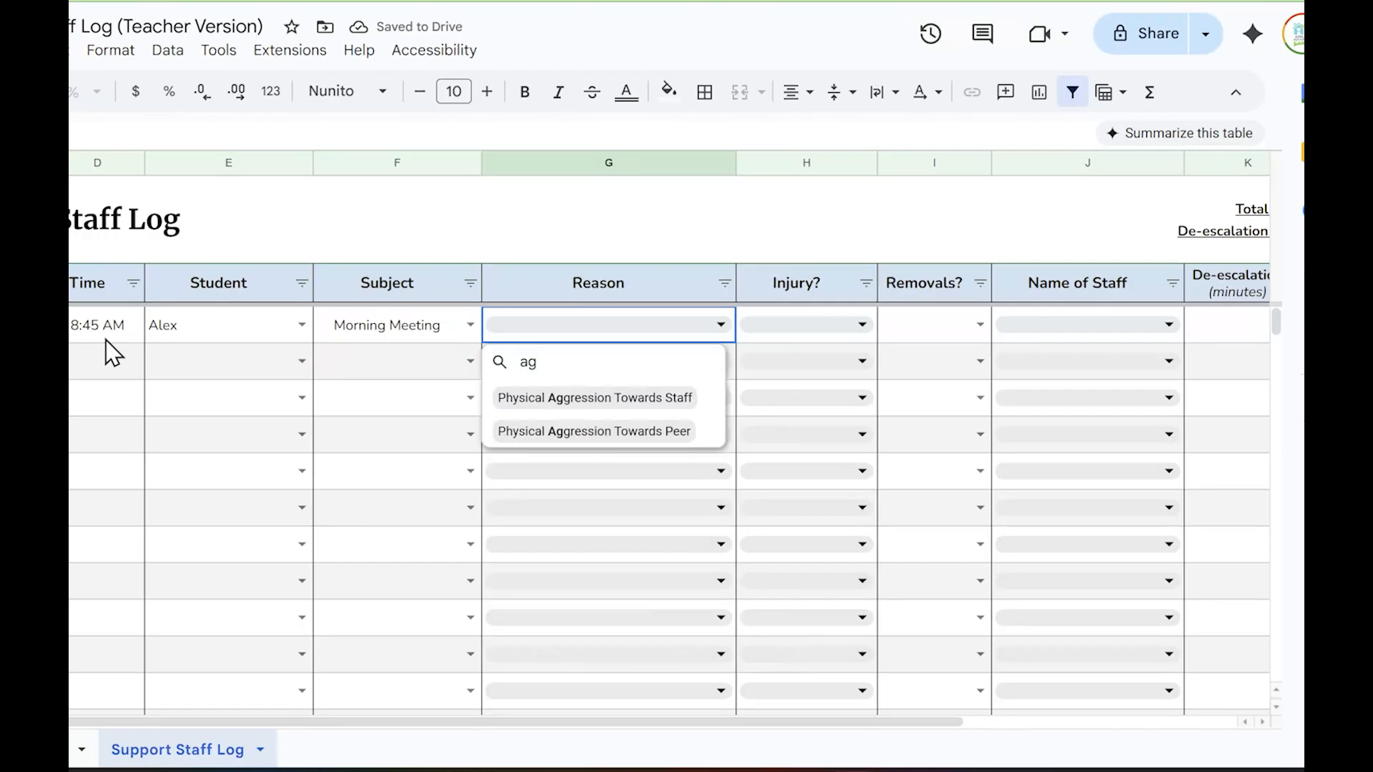
pyautogui.press('Down')
pyautogui.press('Down')
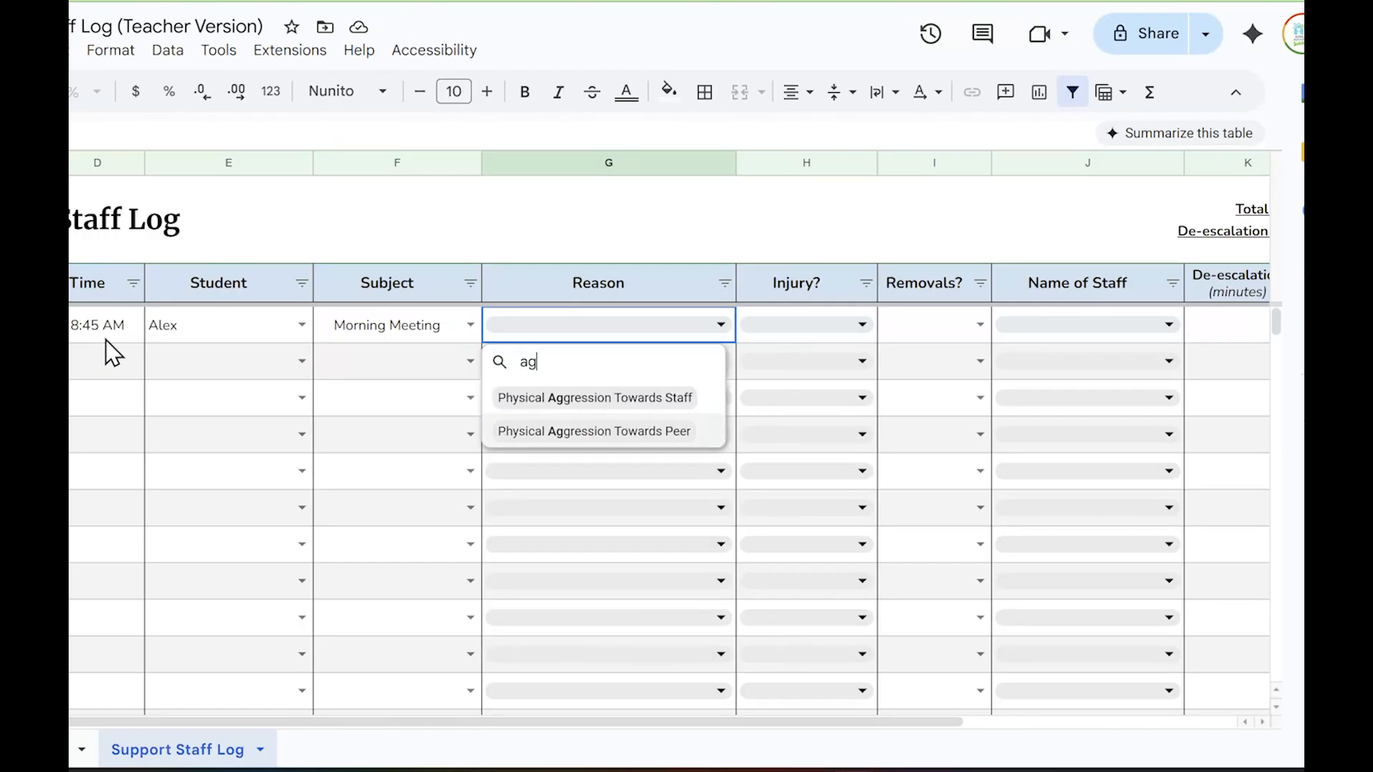
pyautogui.press('Return')
pyautogui.press('Up')
pyautogui.press('Right')
pyautogui.press('Return')
pyautogui.write('ye')
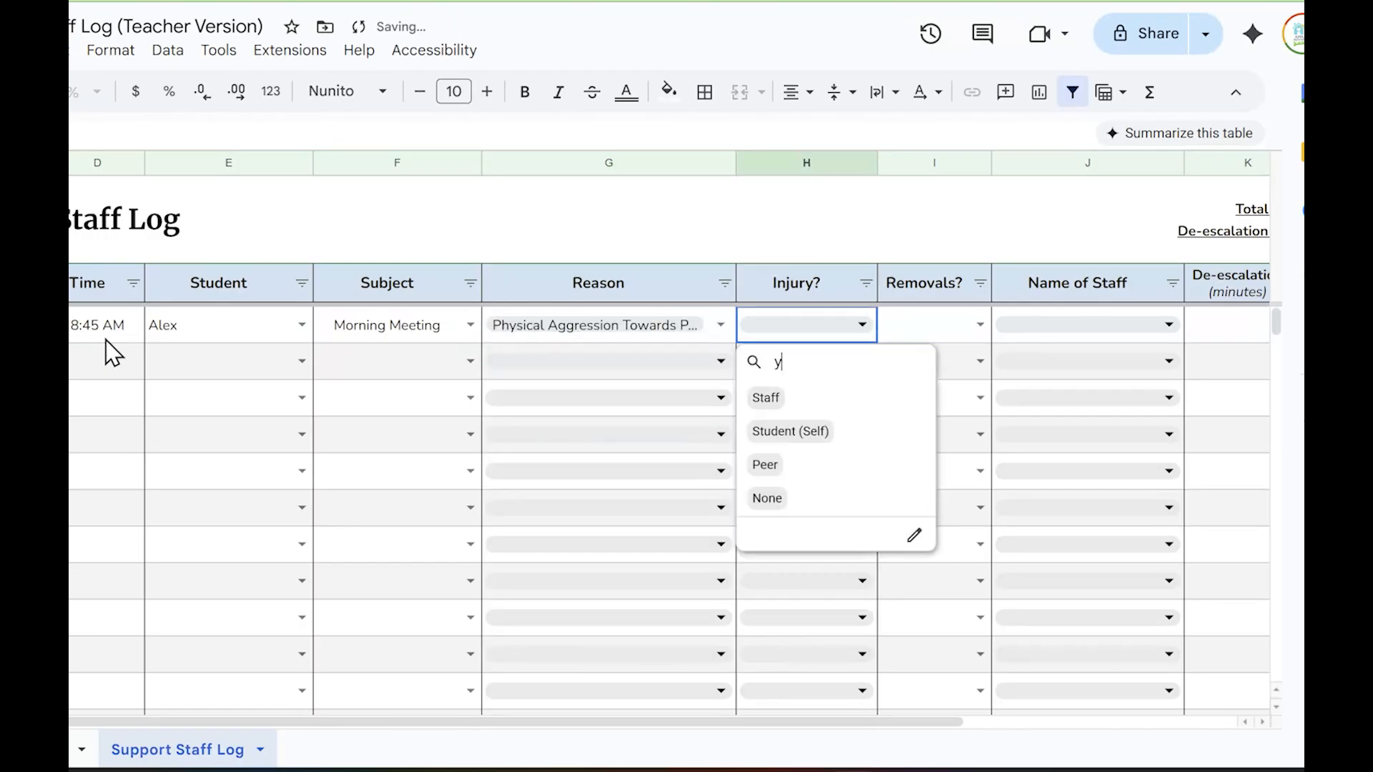
pyautogui.press('Escape')
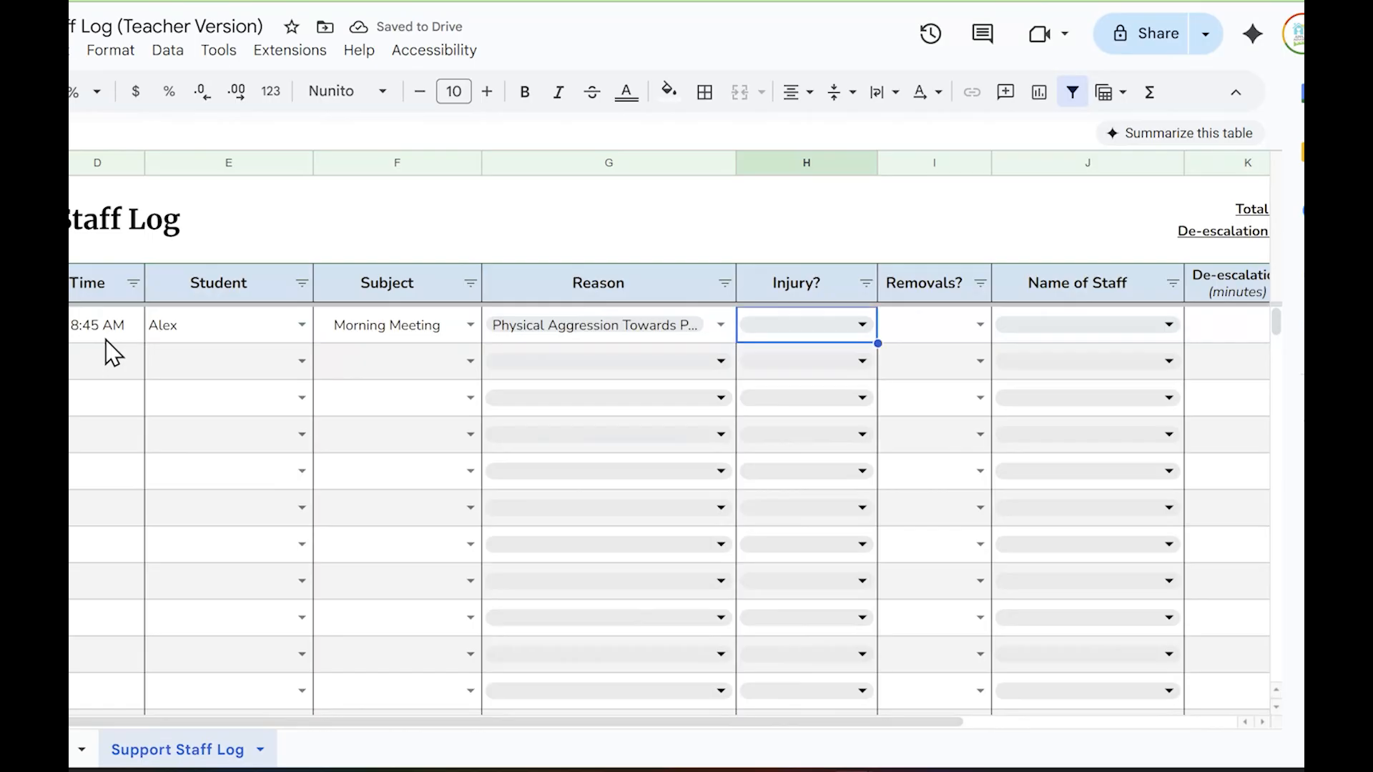
# Set the Removals? value of entry 1 to Class
pyautogui.press('Right')
pyautogui.press('Return')
pyautogui.press('Down')
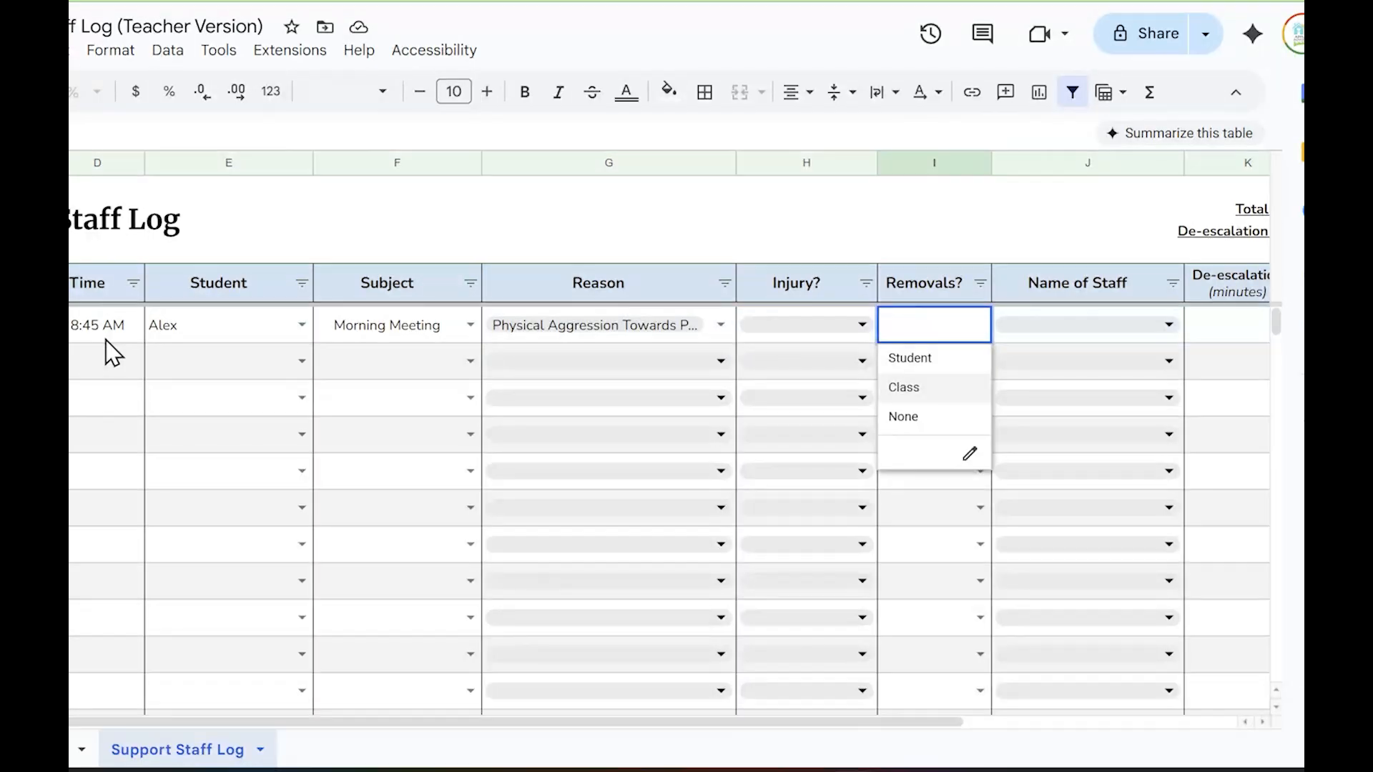
pyautogui.press('Return')
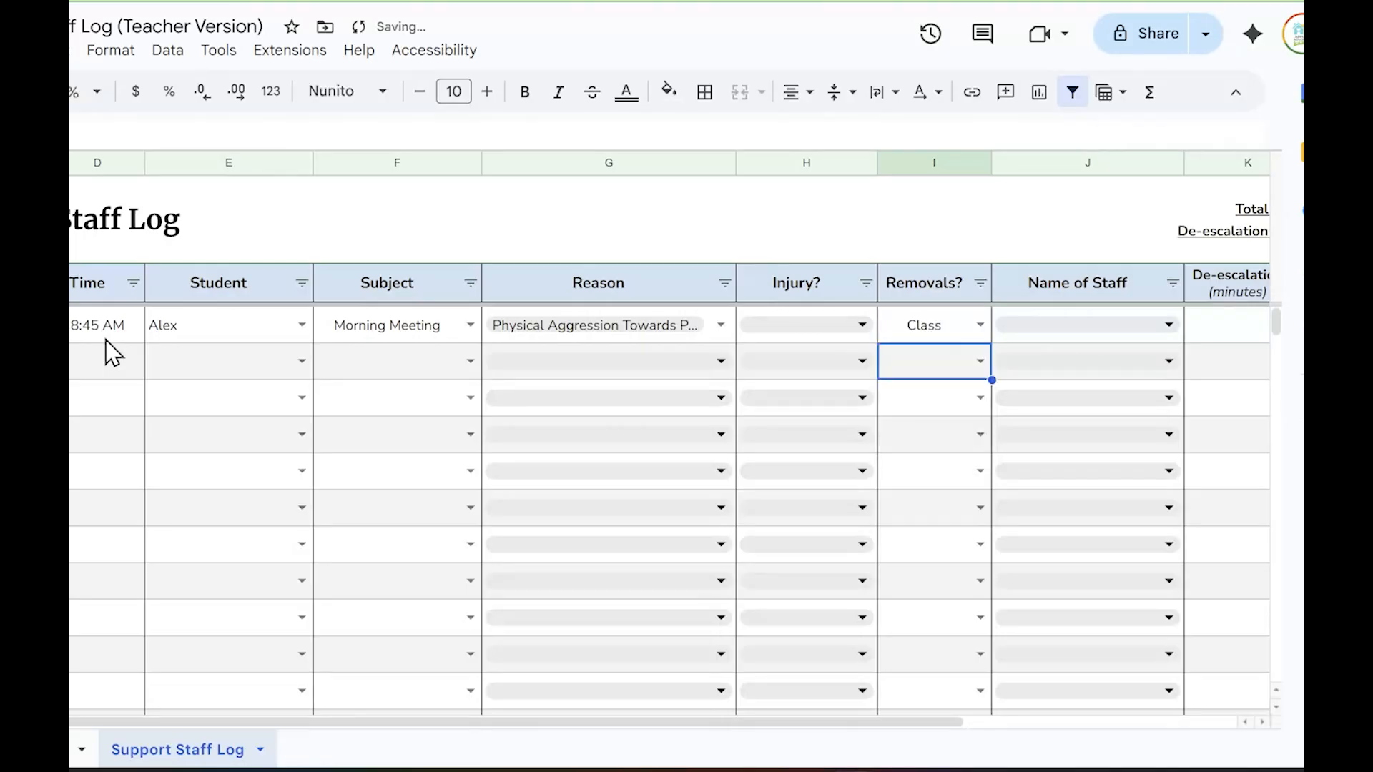
# Select both Peer and Student (Self) as the injury values for entry 1
pyautogui.click(768, 332)
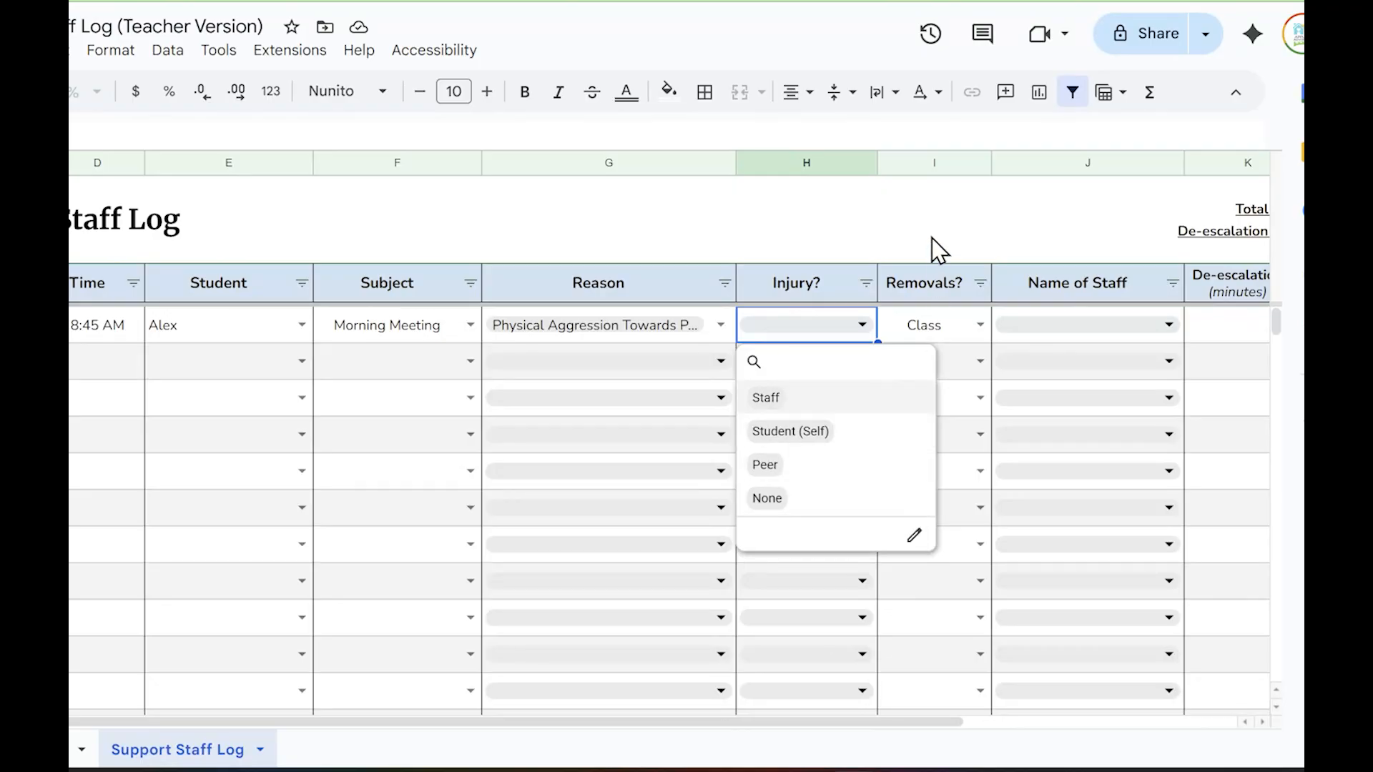
pyautogui.click(881, 443)
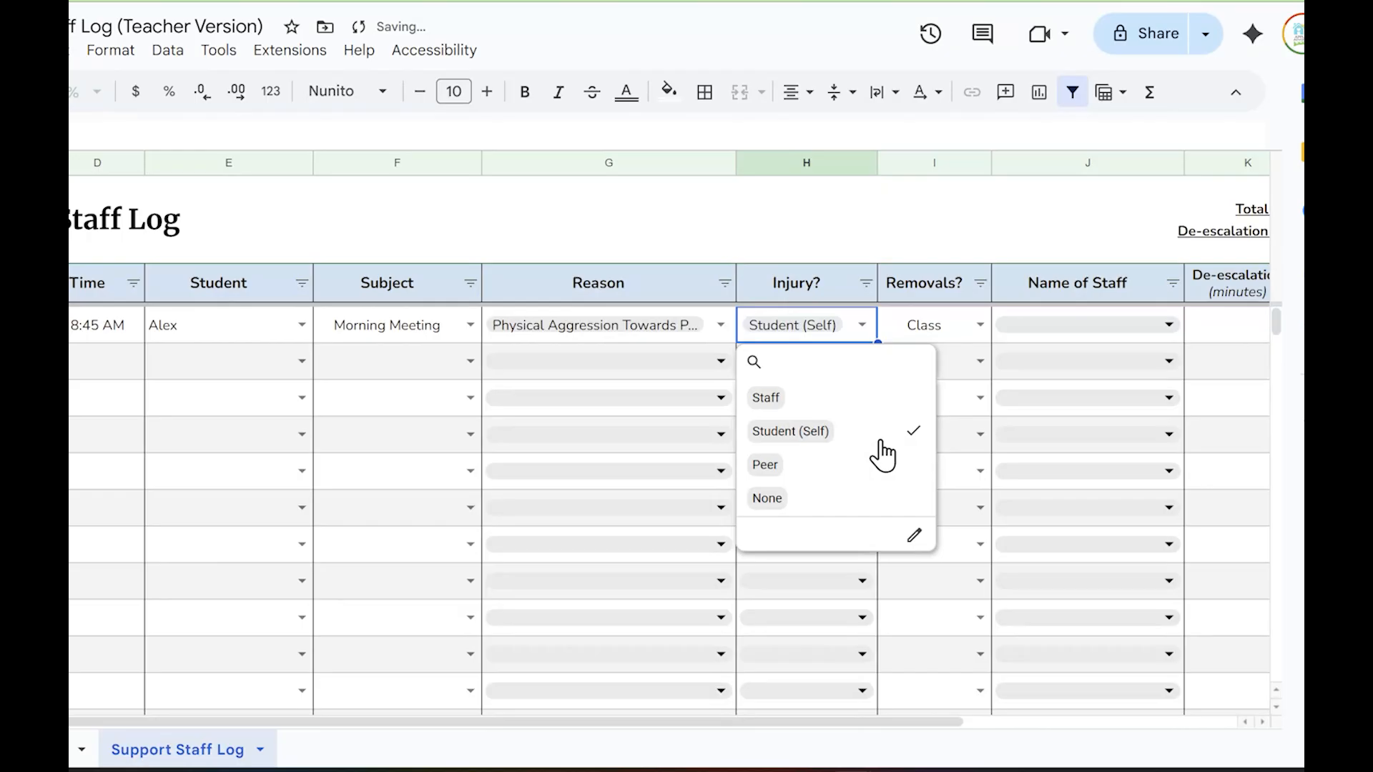
pyautogui.click(880, 443)
pyautogui.click(871, 473)
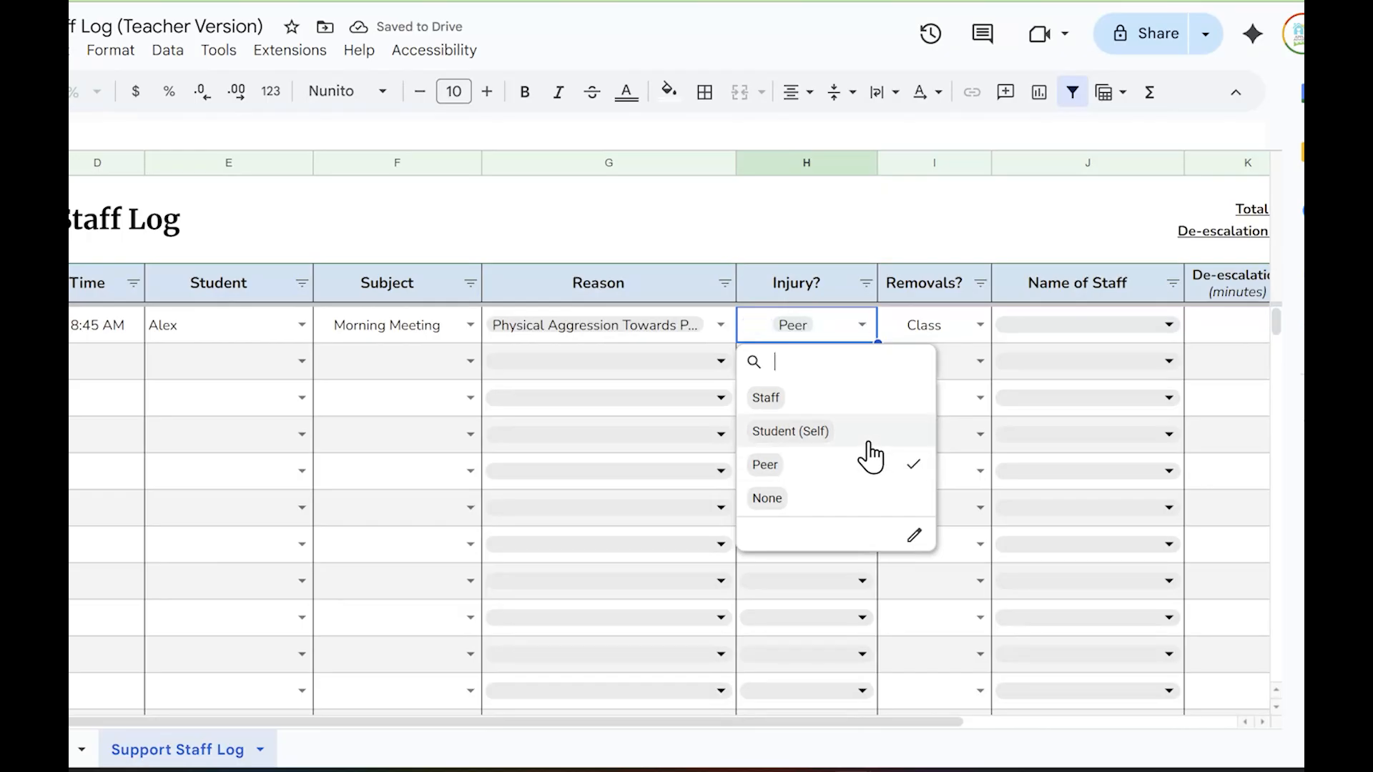
pyautogui.click(851, 432)
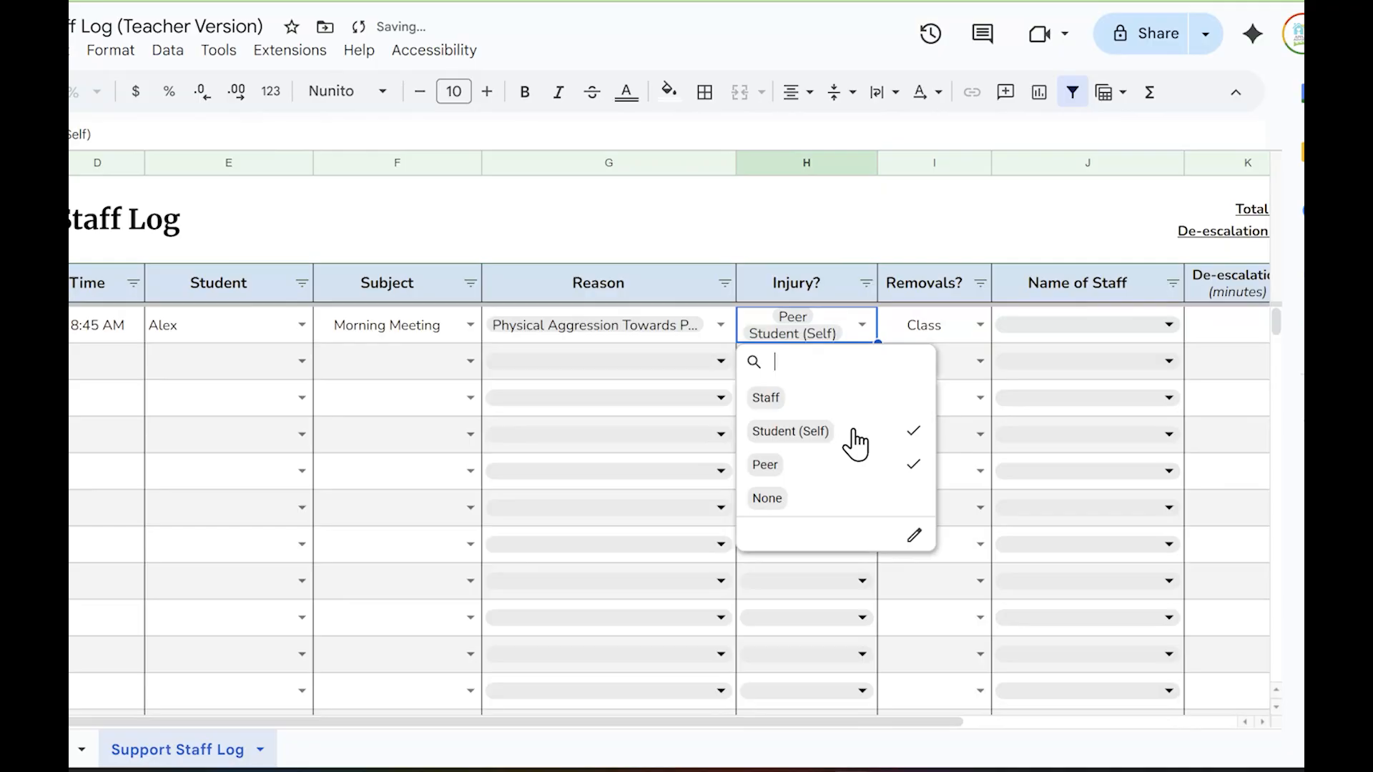
pyautogui.click(852, 229)
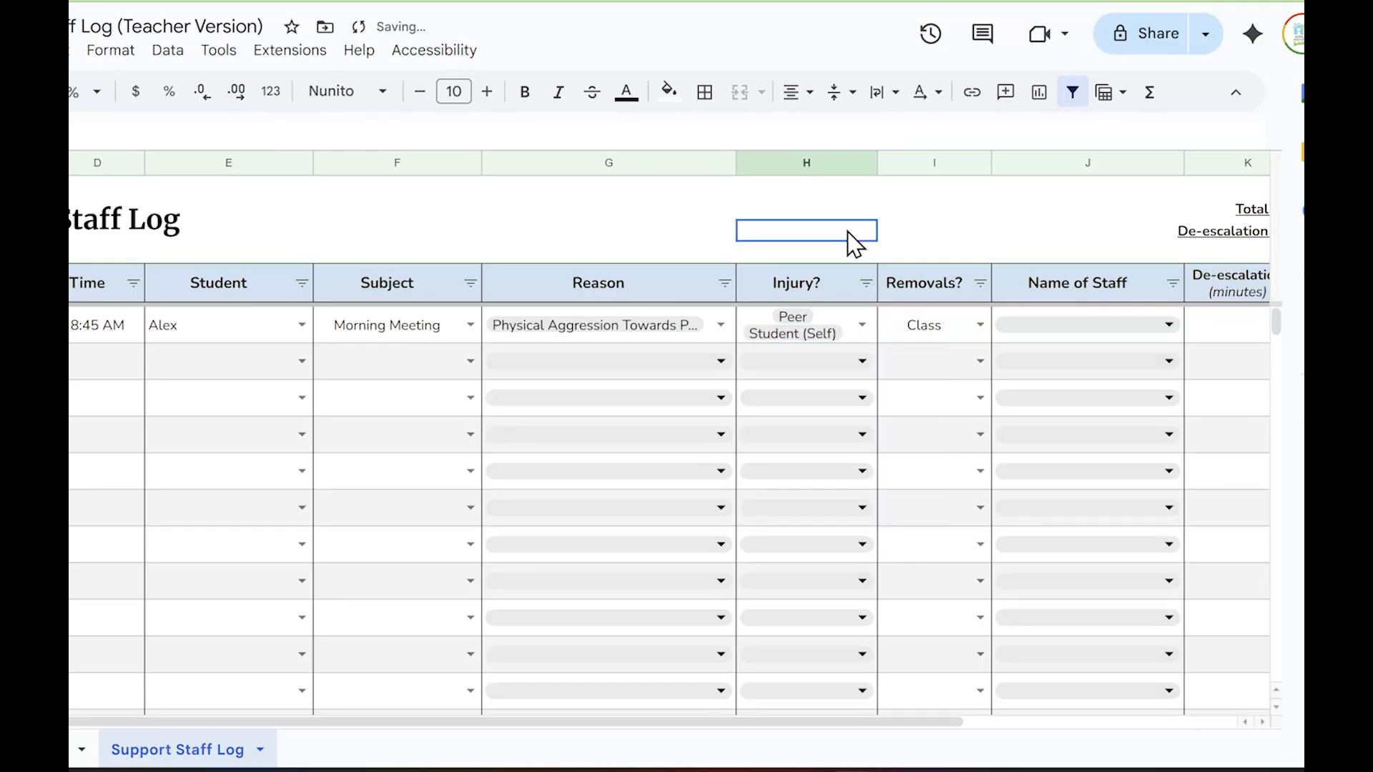
# Choose the second staff member on the list as the Name of Staff for entry 1
pyautogui.click(1040, 329)
pyautogui.click(1052, 433)
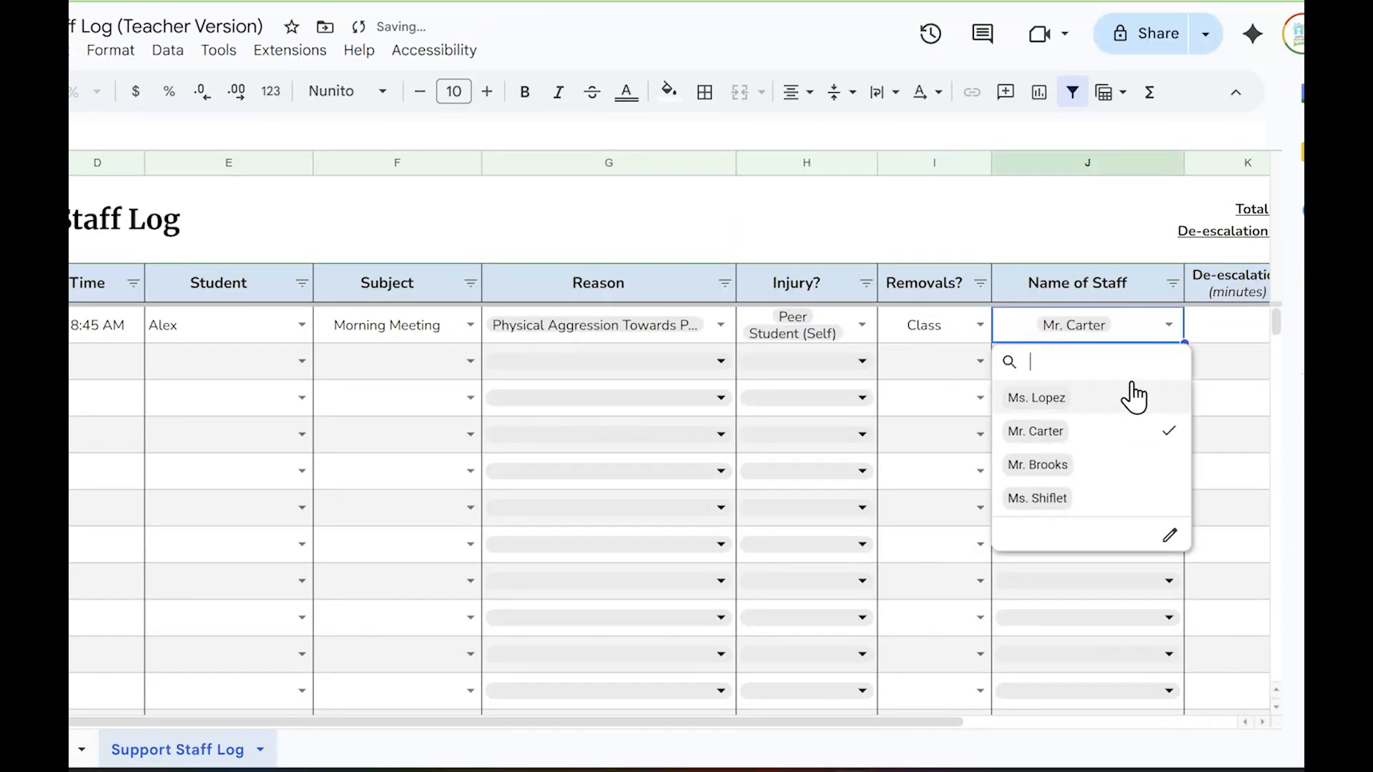
pyautogui.click(1210, 329)
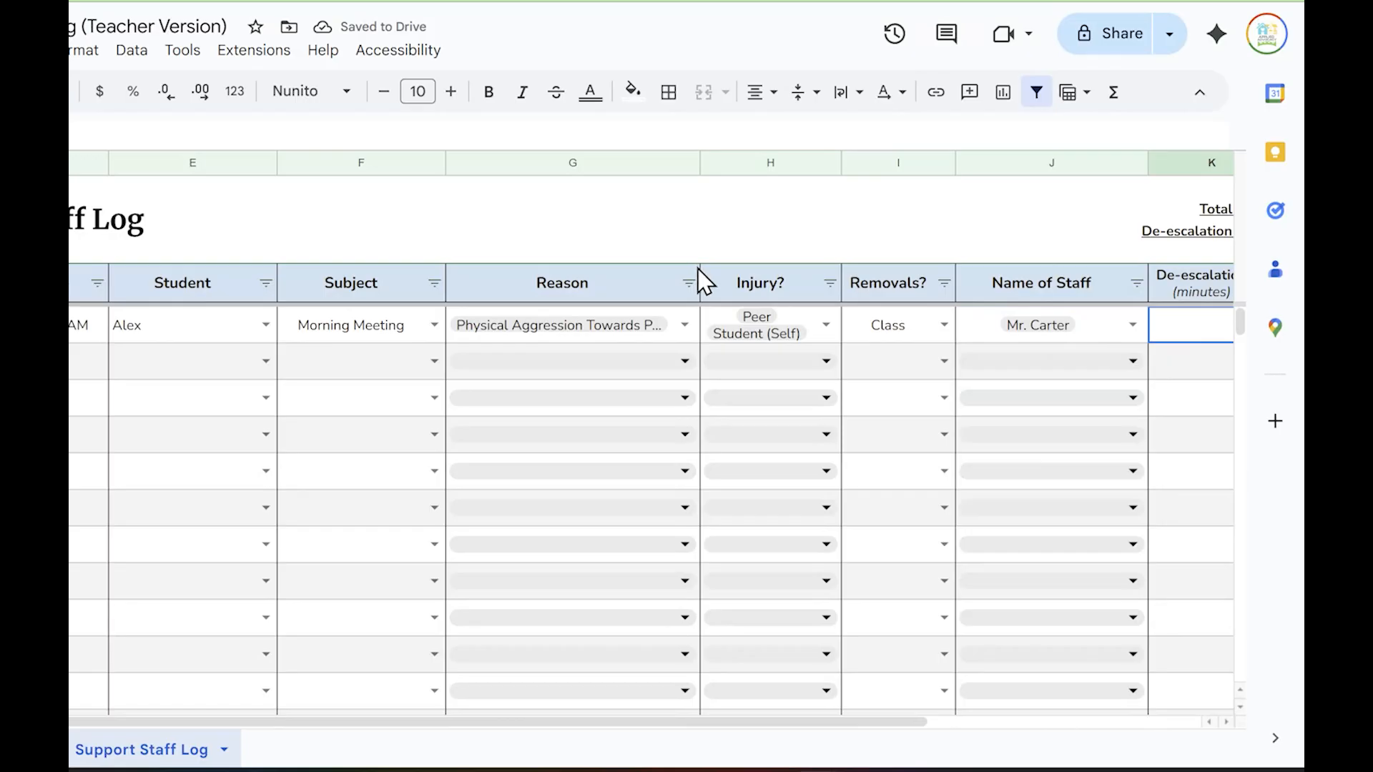
pyautogui.hscroll(5, 705, 282)
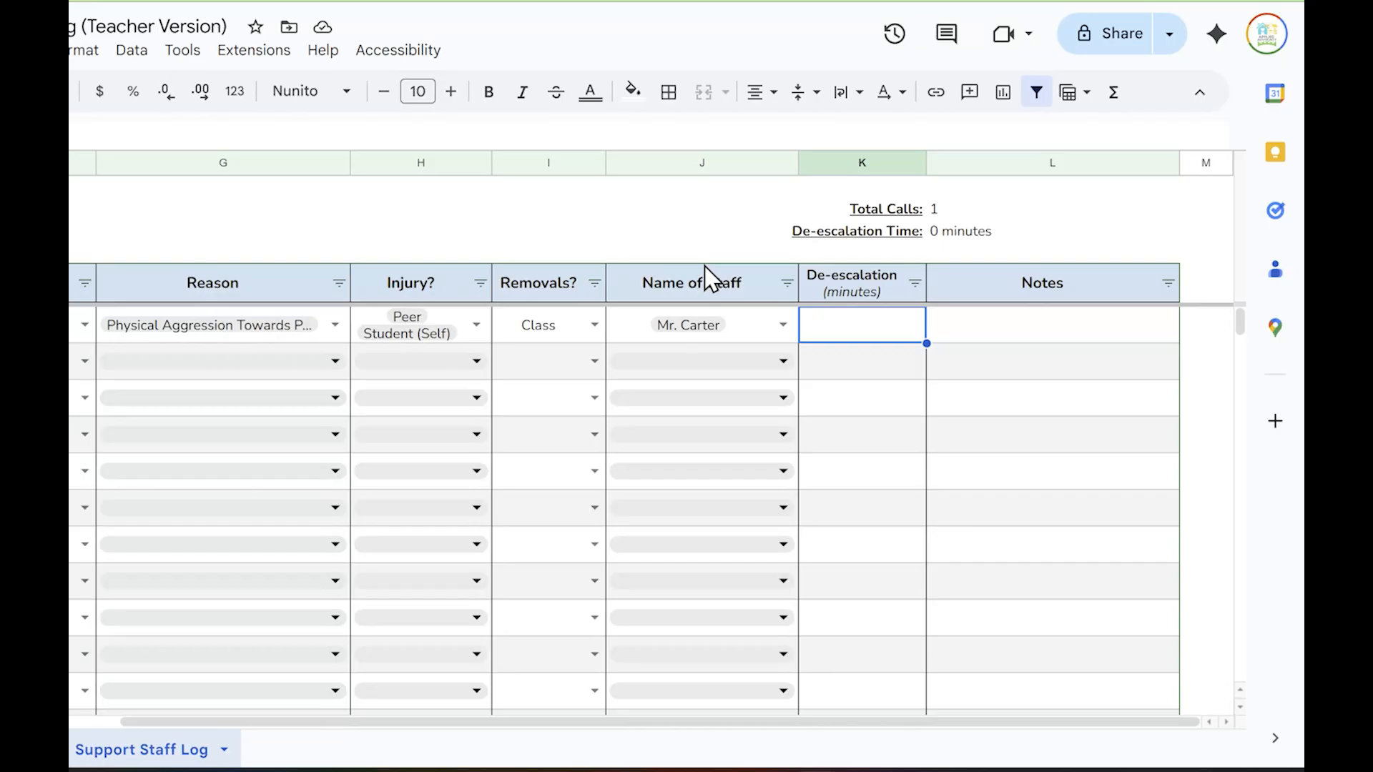
pyautogui.click(398, 161)
pyautogui.rightClick(398, 161)
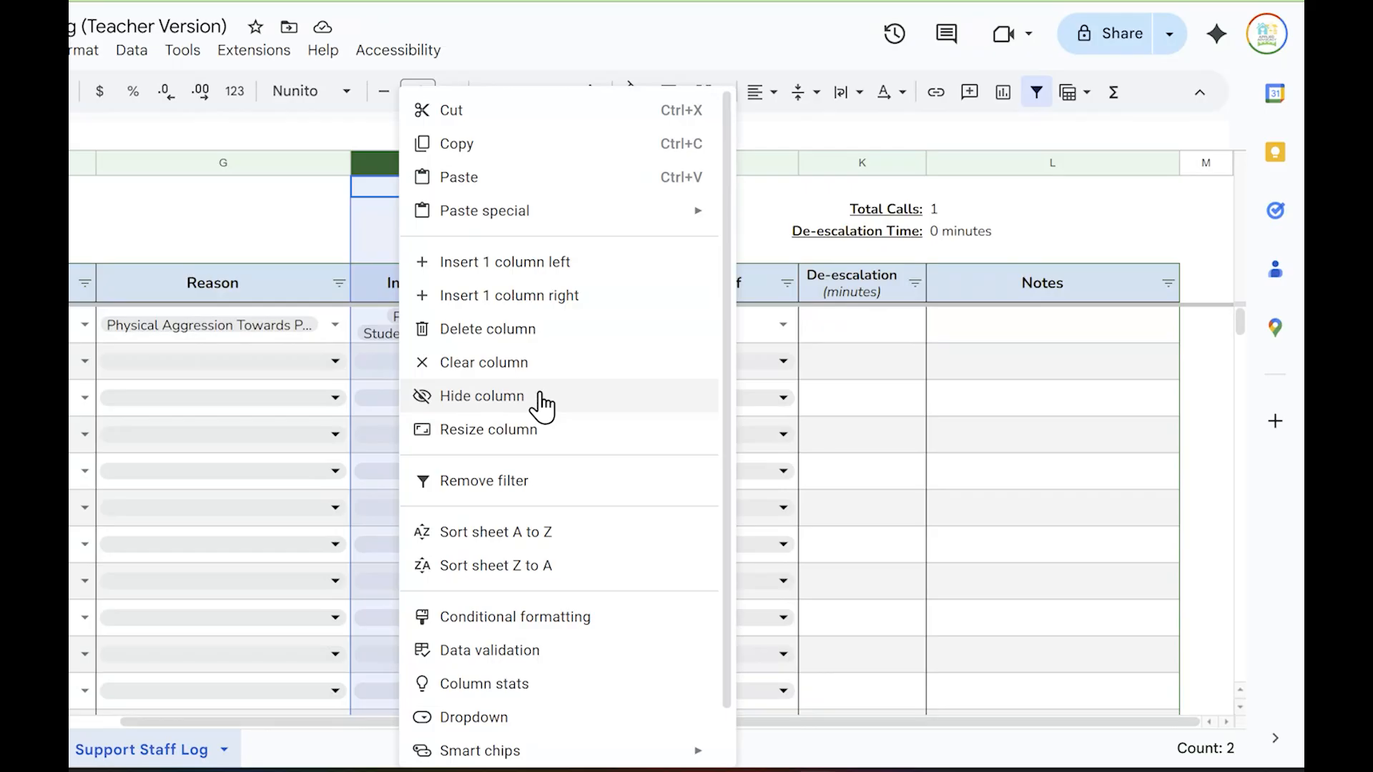
pyautogui.click(181, 209)
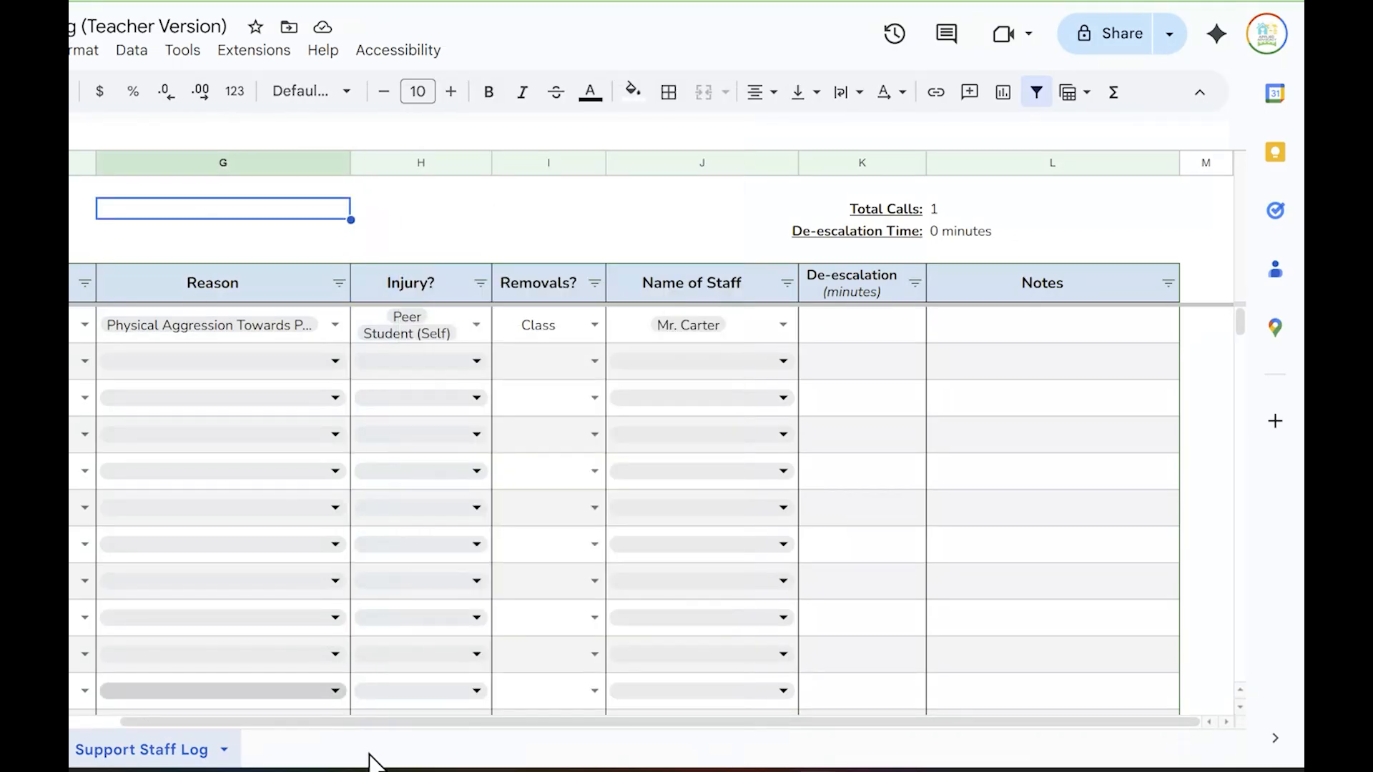
# Date entry 2 of the log as 10/30/2025 and move on to its time cell
pyautogui.moveTo(383, 722); pyautogui.dragTo(340, 722)
pyautogui.click(199, 361)
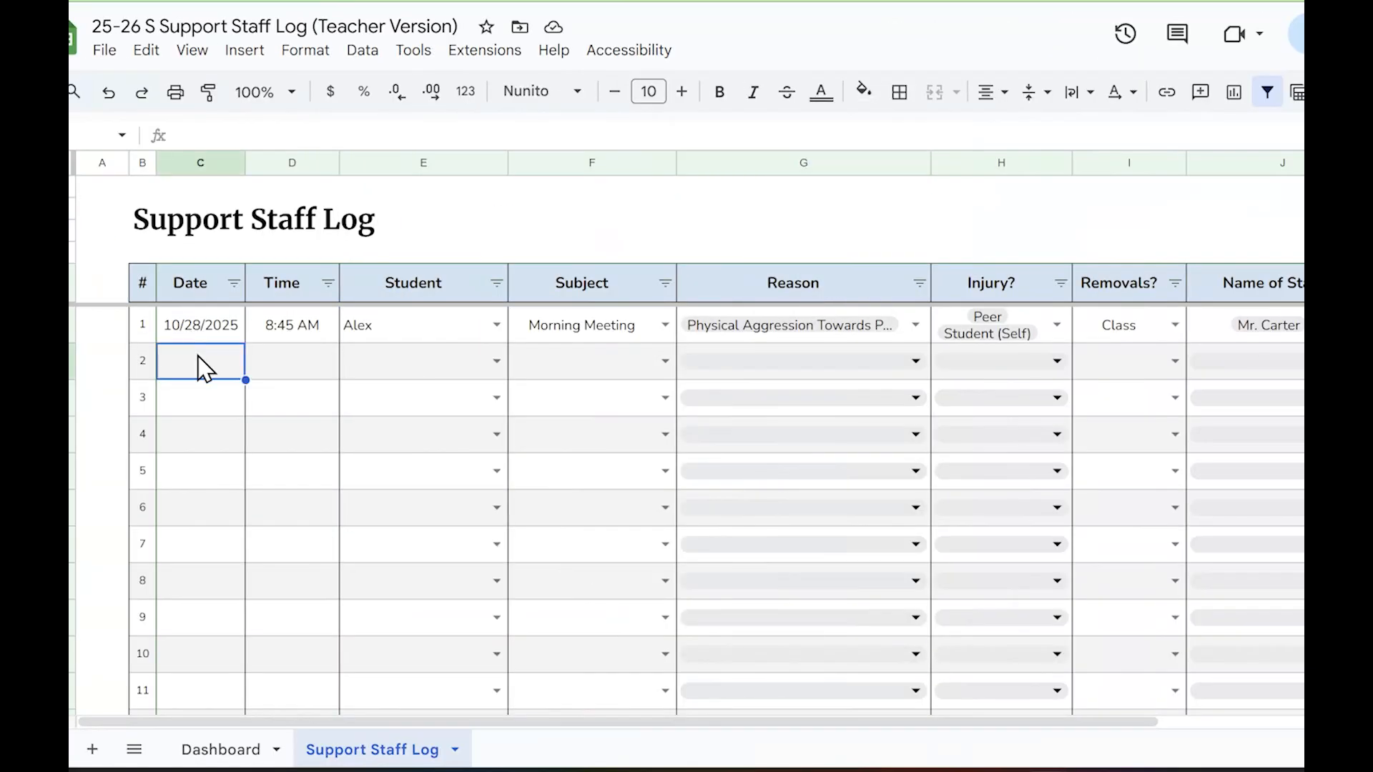
pyautogui.doubleClick(199, 361)
pyautogui.click(236, 594)
pyautogui.click(311, 375)
# Check the Dashboard's date range and incident counts for the logged entries, and return to the Support Staff Log sheet
pyautogui.click(213, 750)
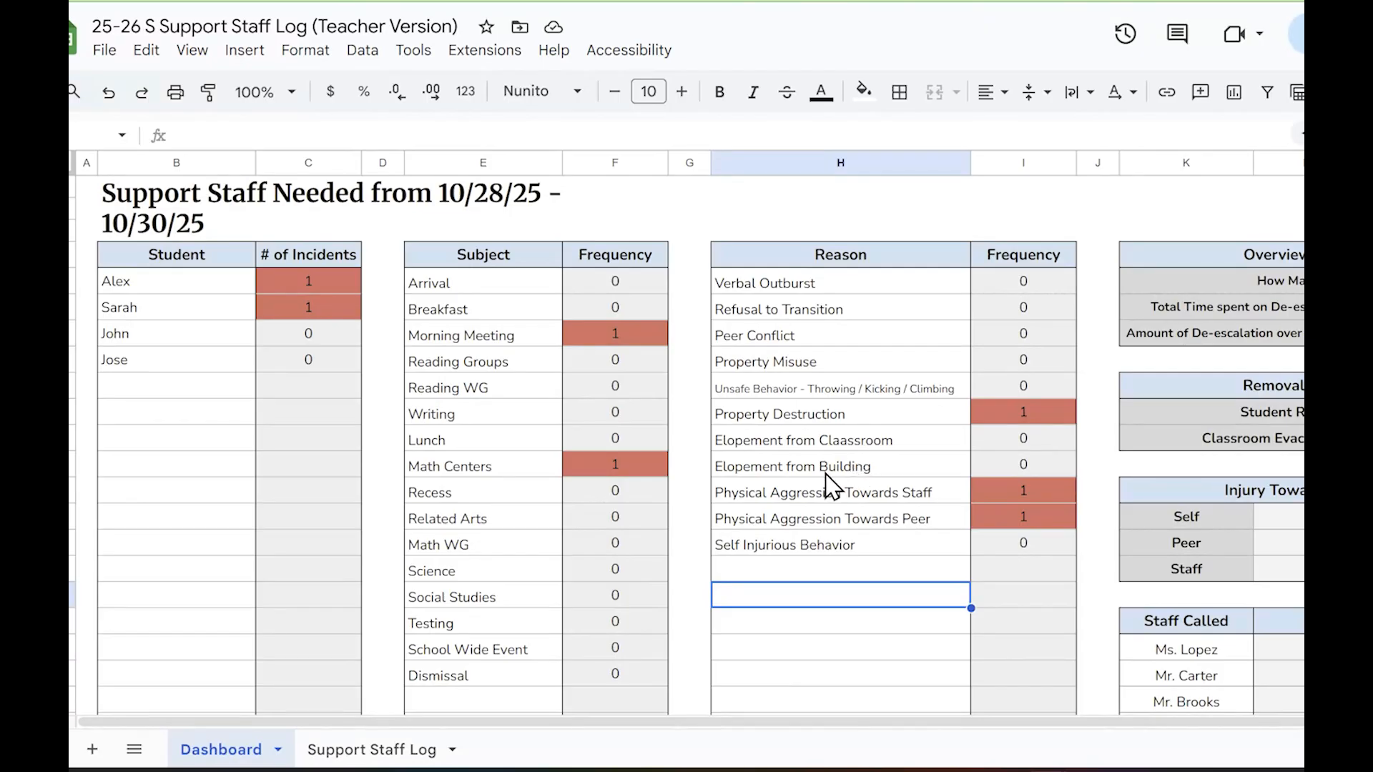
pyautogui.click(409, 756)
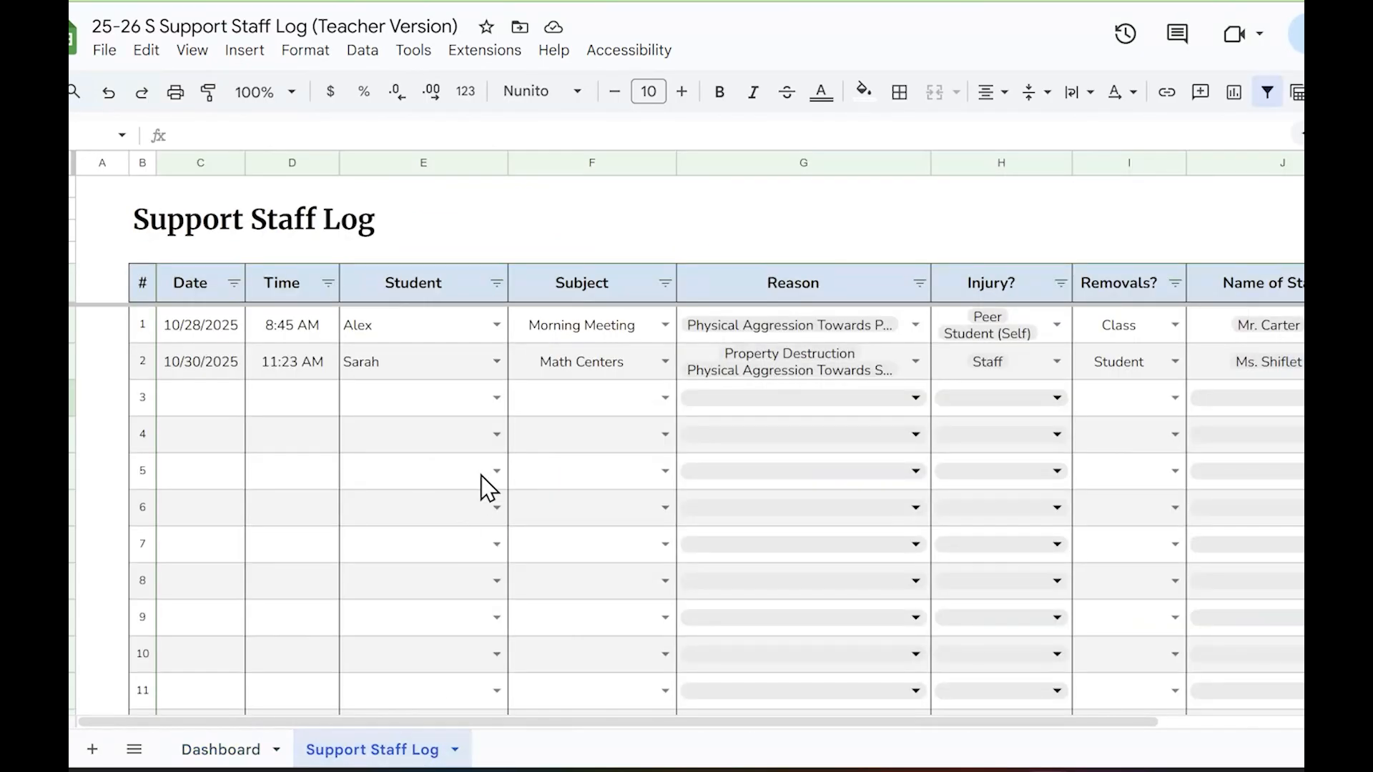
# Set the Reason of log entries 3 and 4 to Peer Conflict
pyautogui.click(483, 493)
pyautogui.click(883, 398)
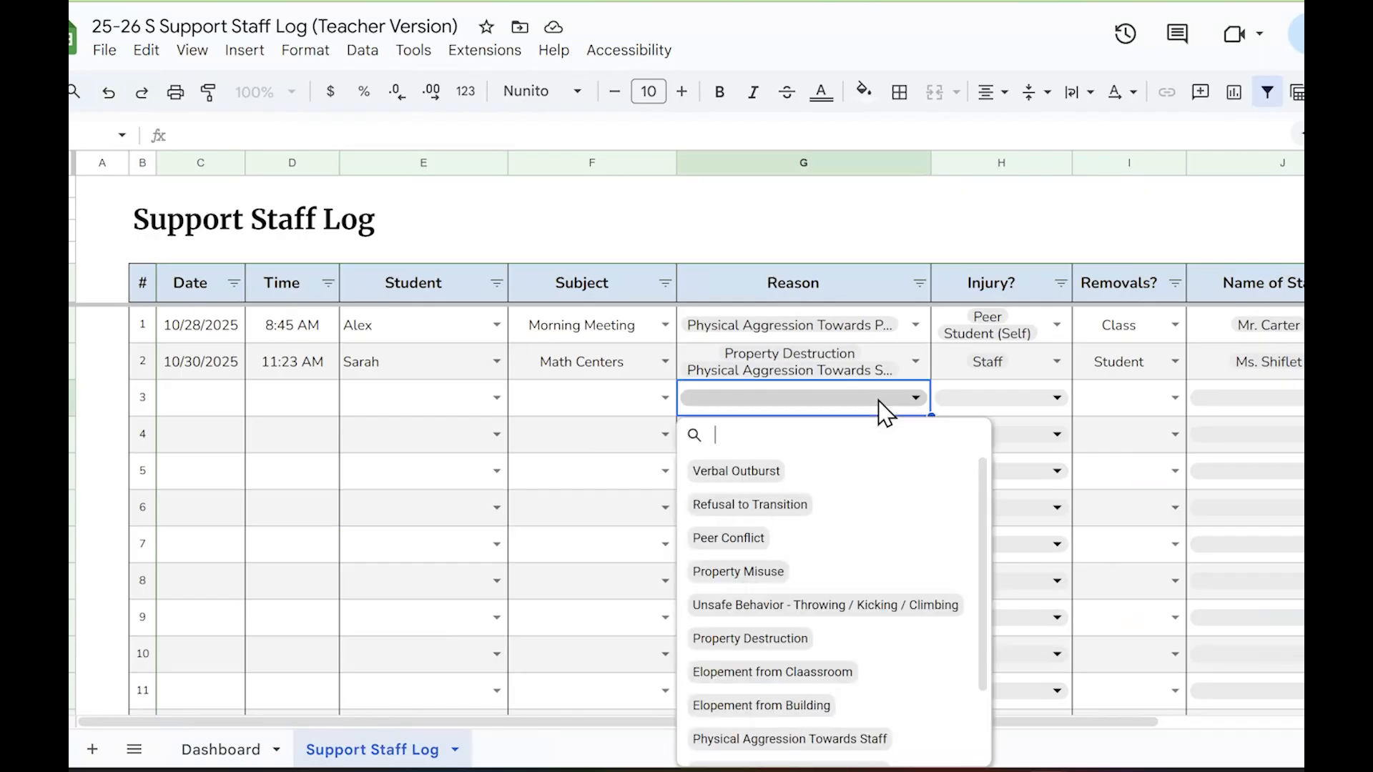
pyautogui.click(850, 547)
pyautogui.click(1129, 411)
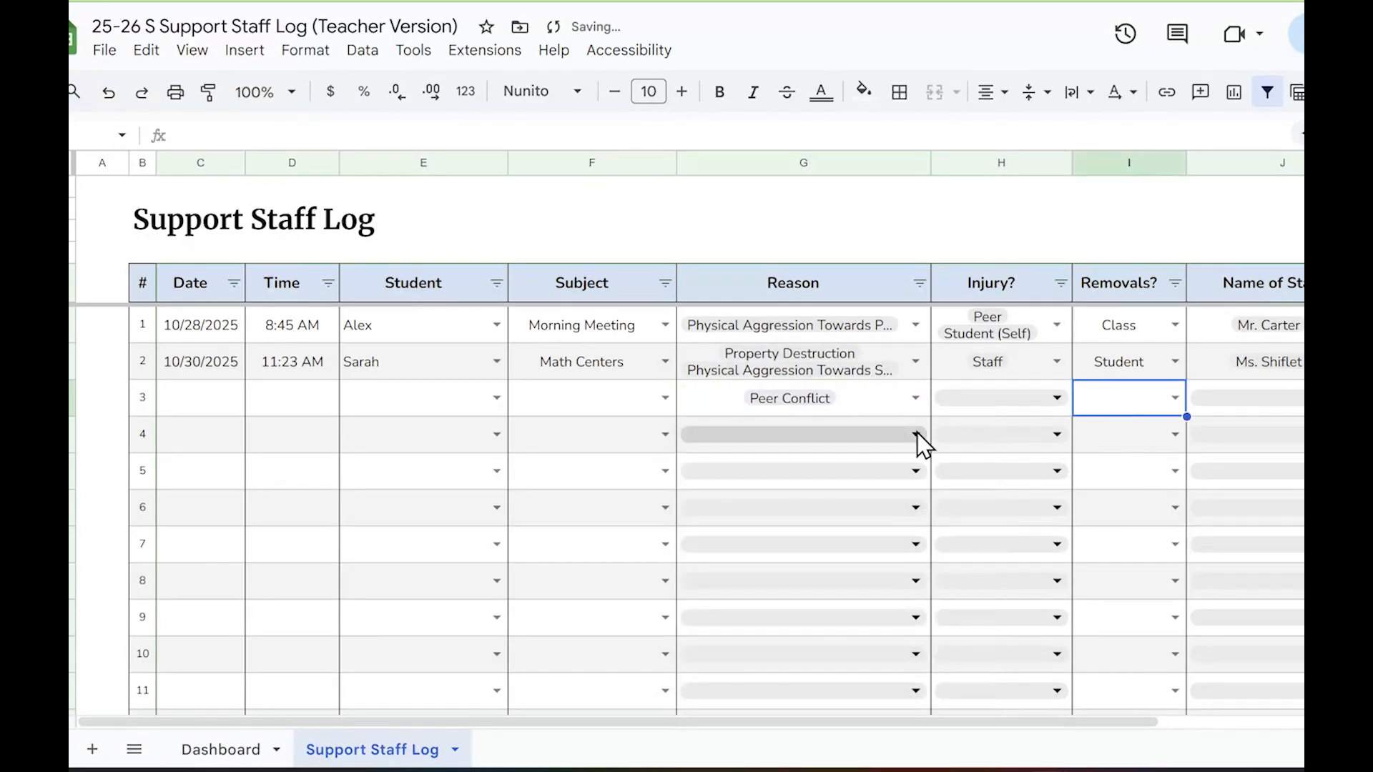
pyautogui.click(917, 435)
pyautogui.click(779, 579)
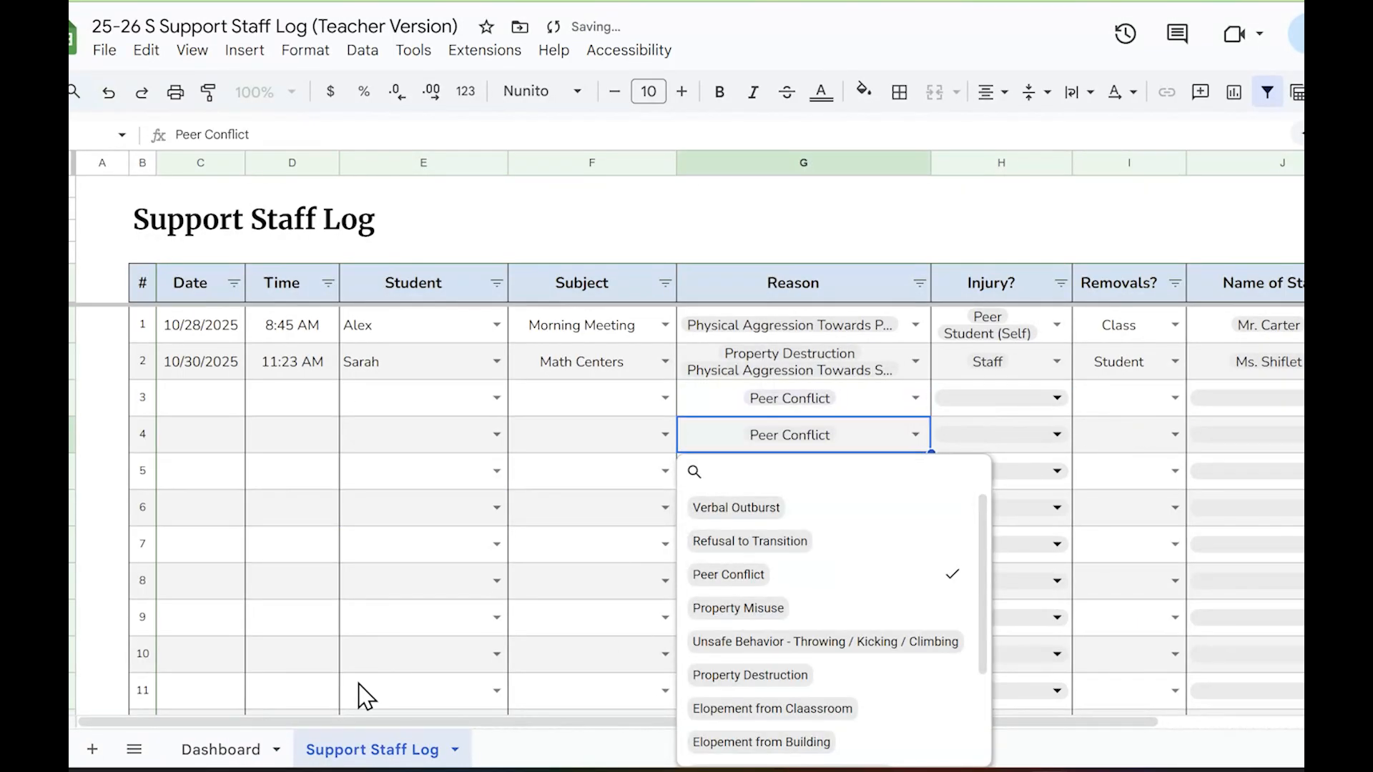
# Inspect the color scale settings of the conditional format rule on the Dashboard's Reason frequency column, and close the rule unchanged
pyautogui.click(221, 748)
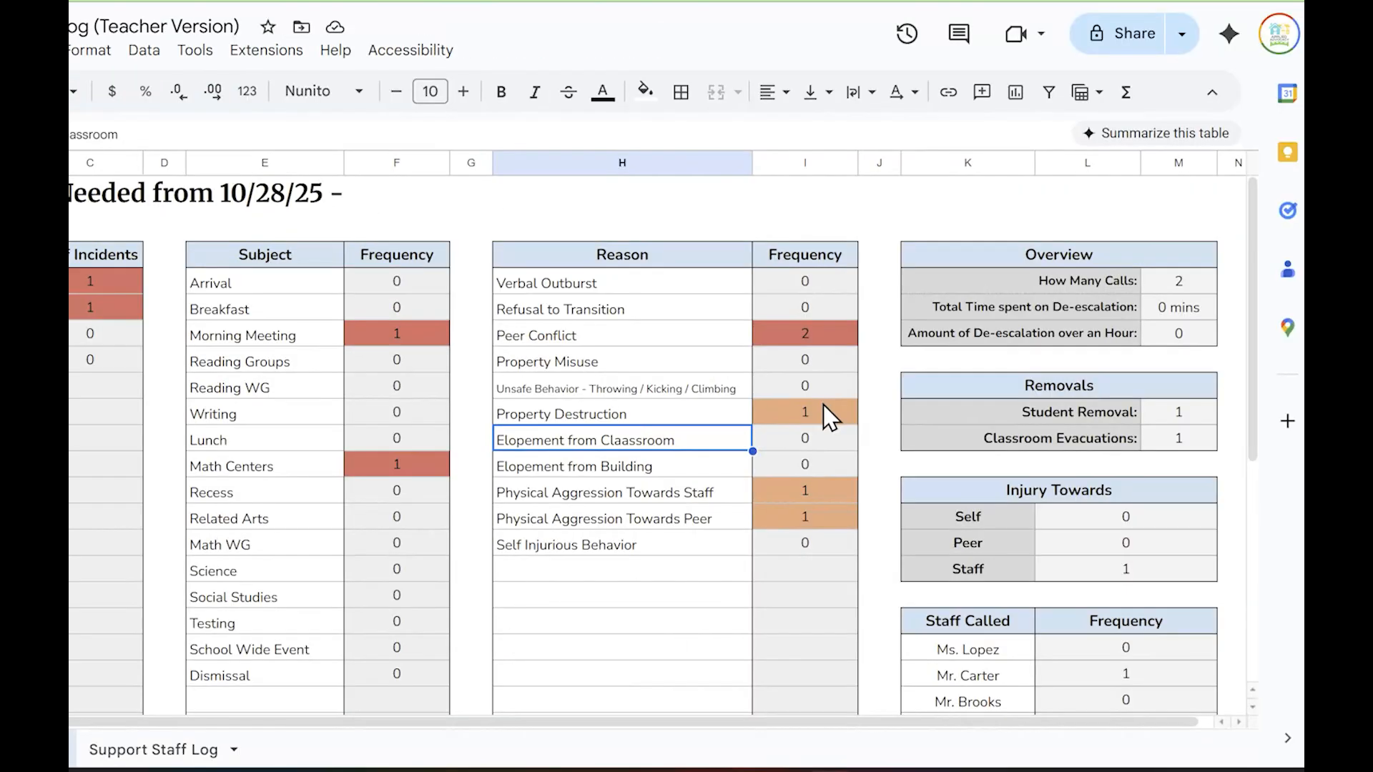
pyautogui.click(828, 415)
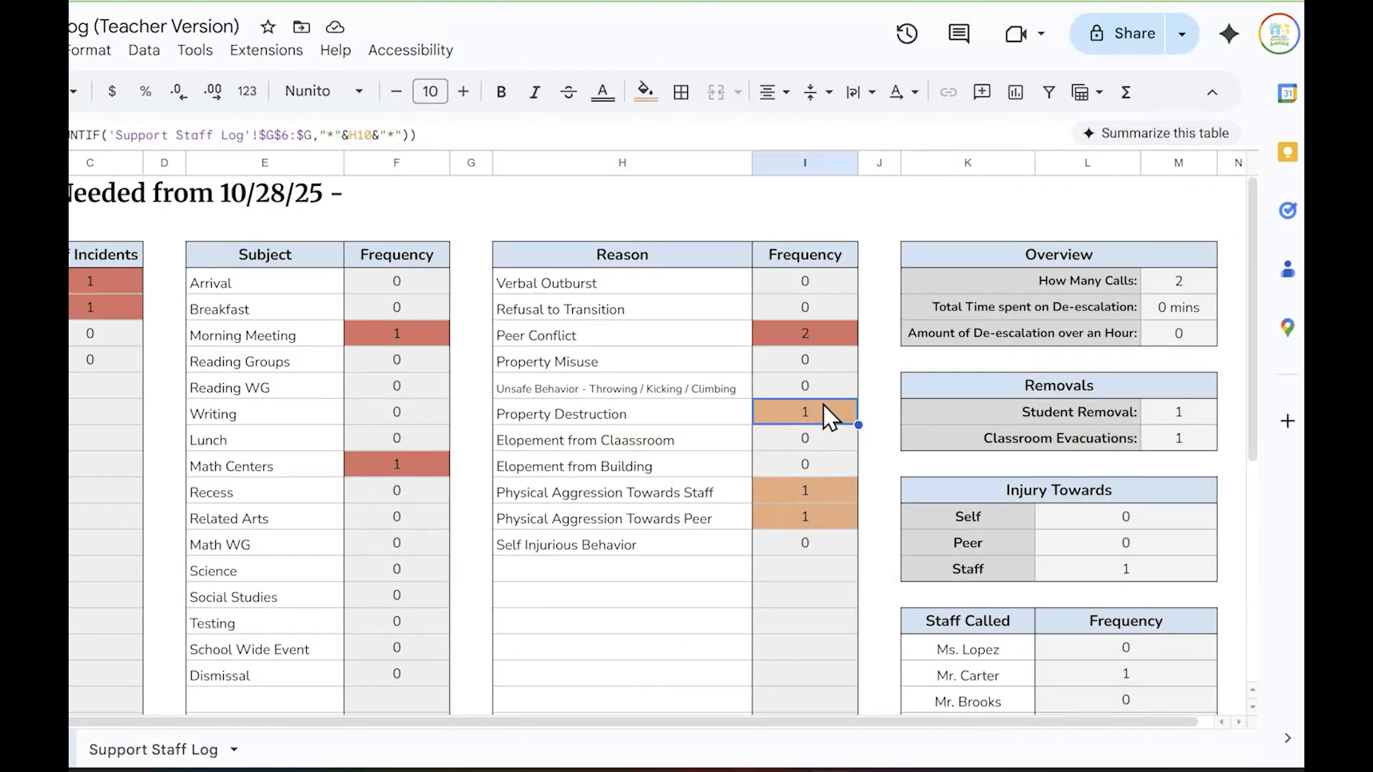
pyautogui.rightClick(827, 415)
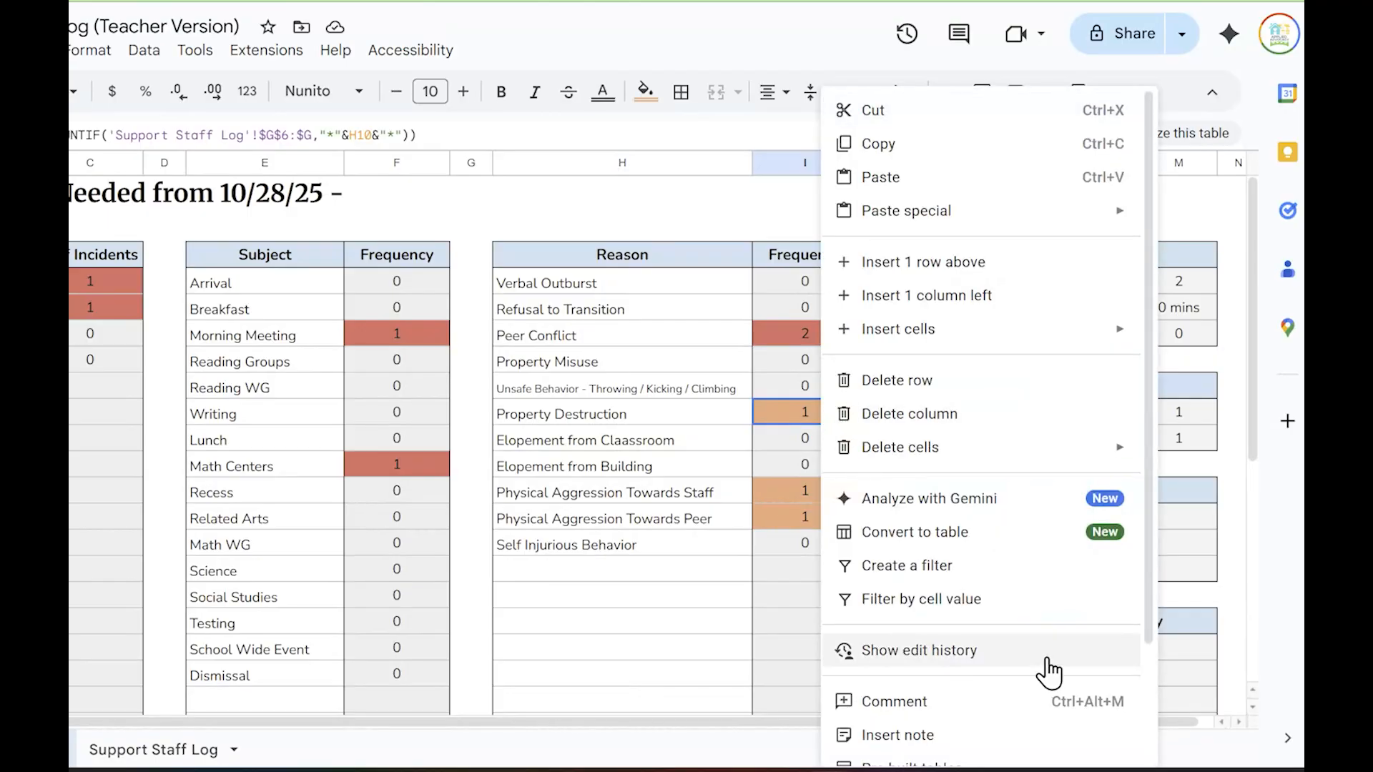
pyautogui.scroll(-2, 1058, 689)
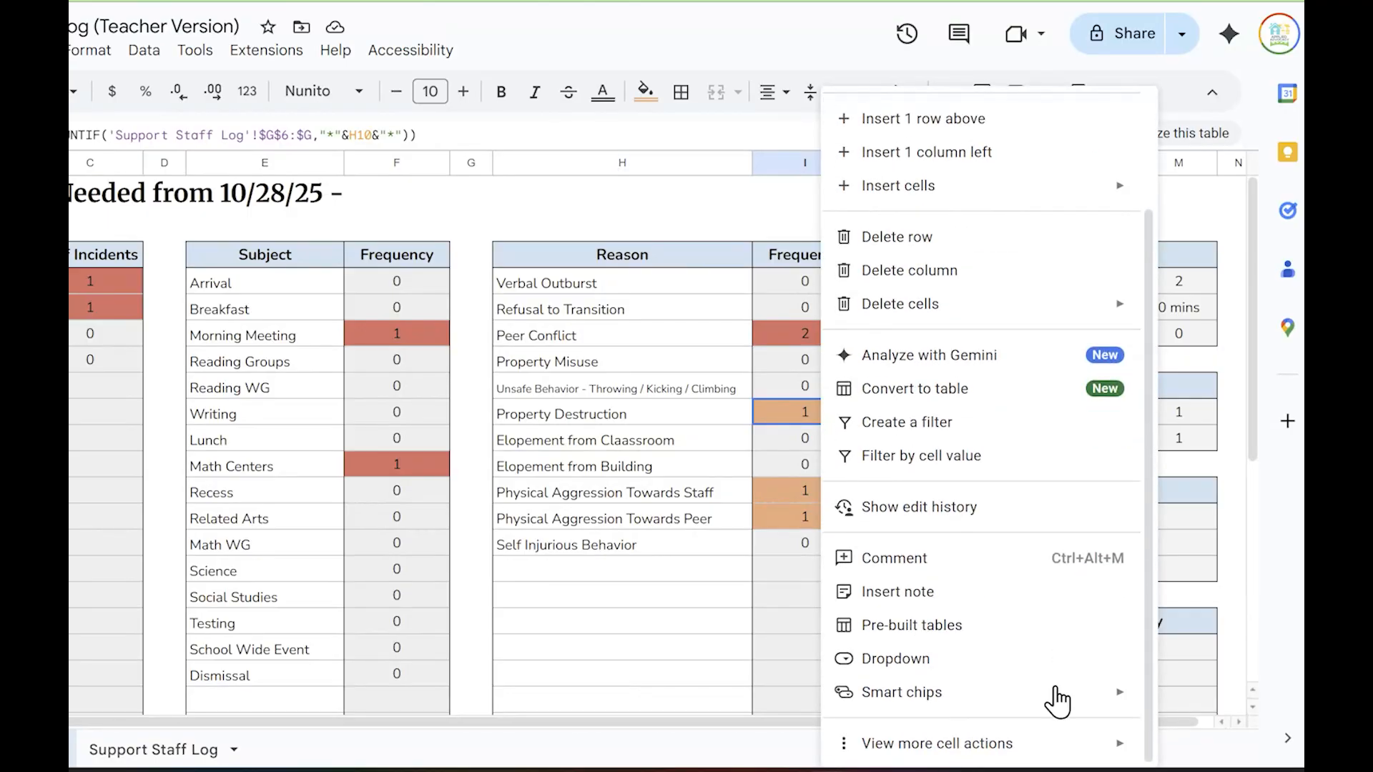
pyautogui.click(1065, 747)
pyautogui.click(676, 554)
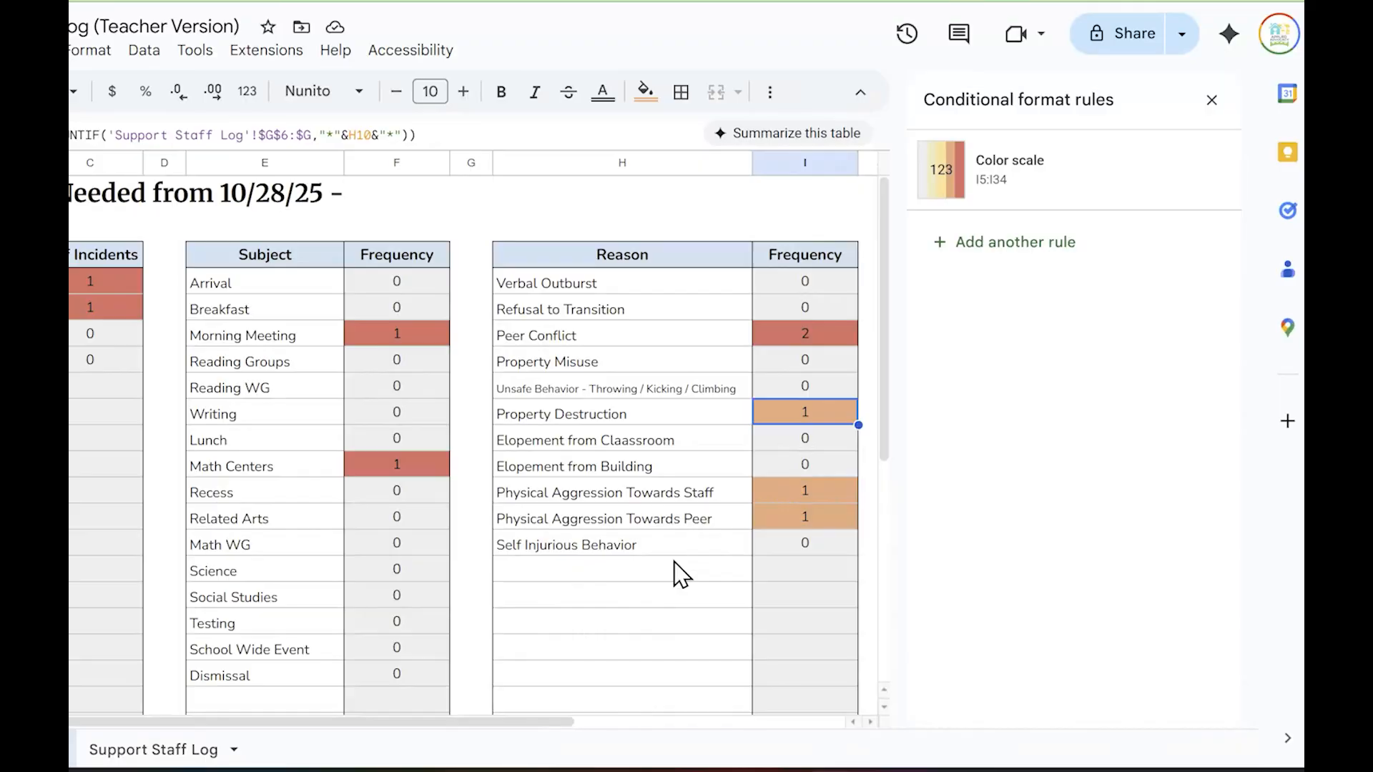
pyautogui.click(1033, 187)
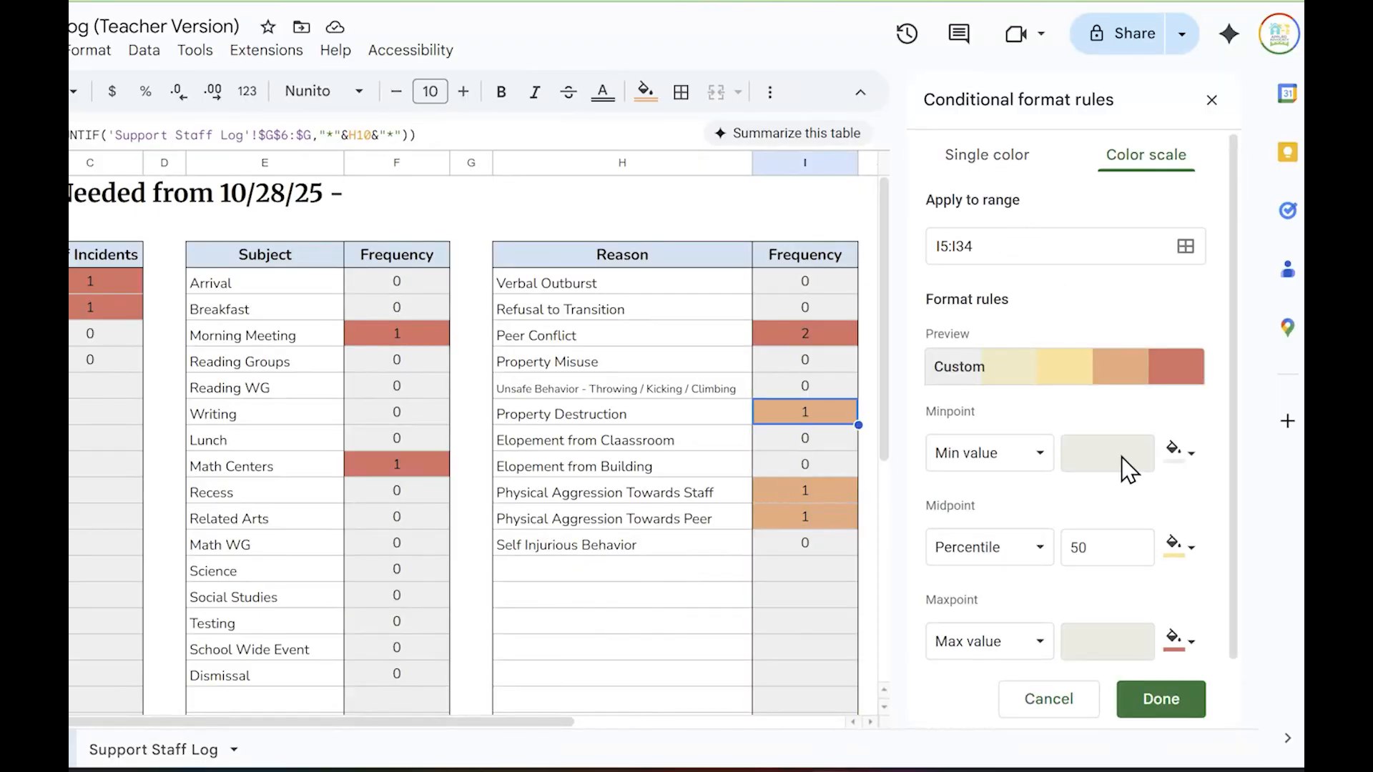
pyautogui.scroll(-1, 1201, 397)
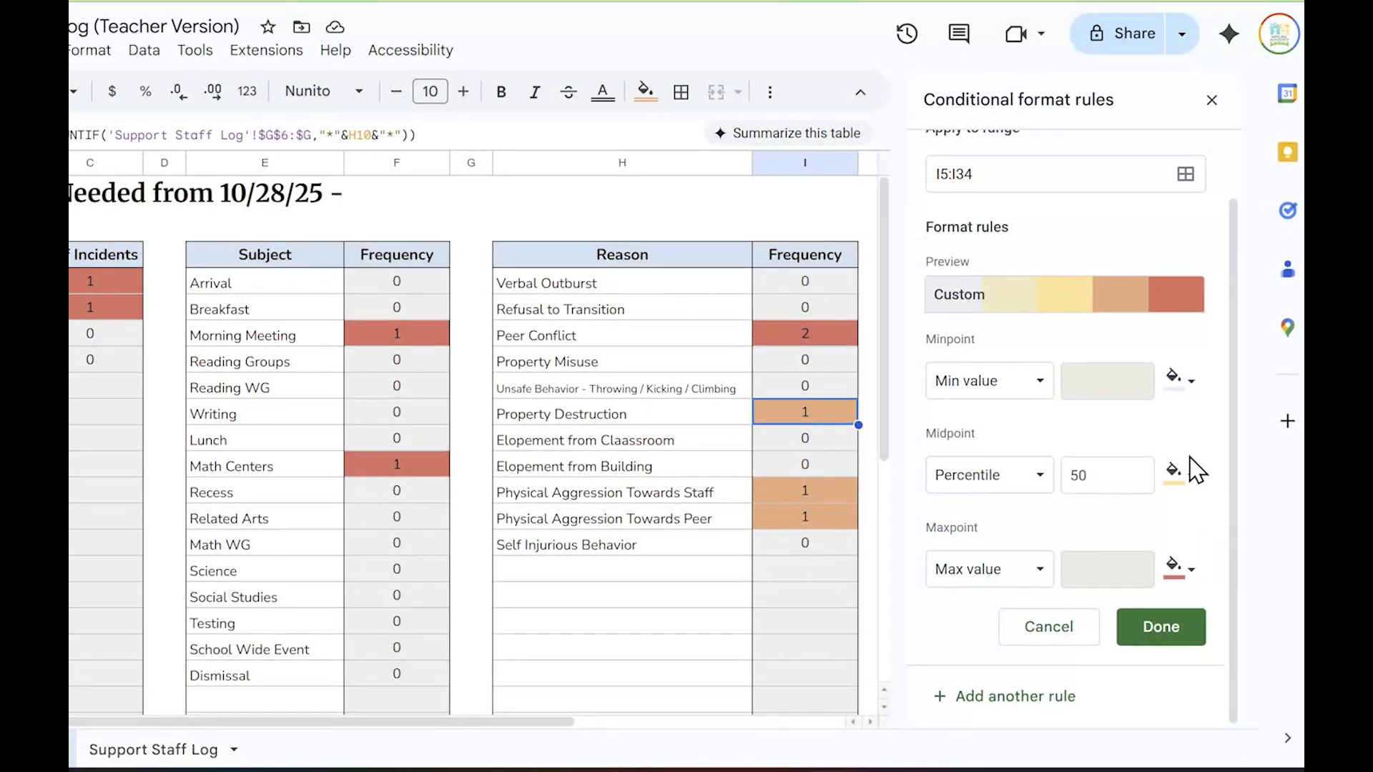
pyautogui.click(1212, 103)
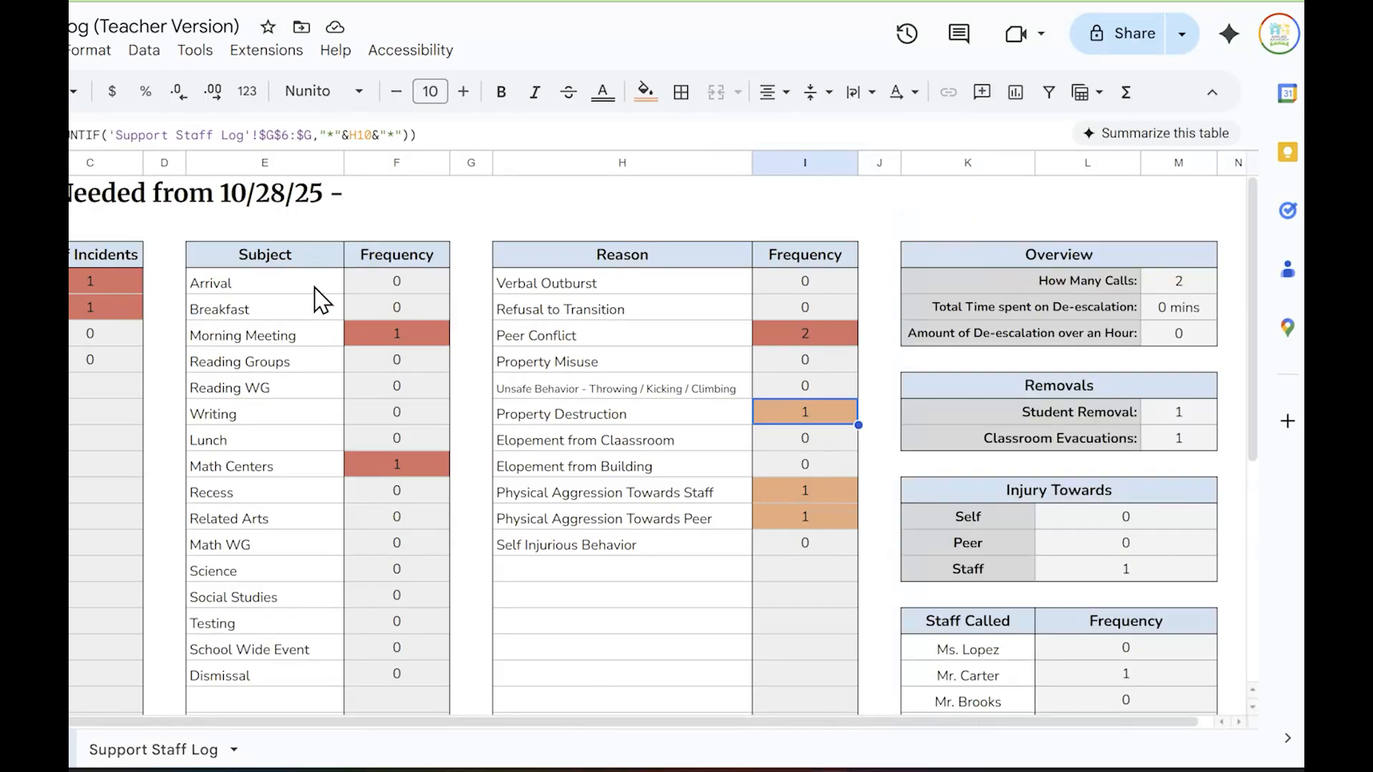
# Check the first count cells of the Student, Reason and Subject tables on the Dashboard
pyautogui.click(368, 284)
pyautogui.click(122, 279)
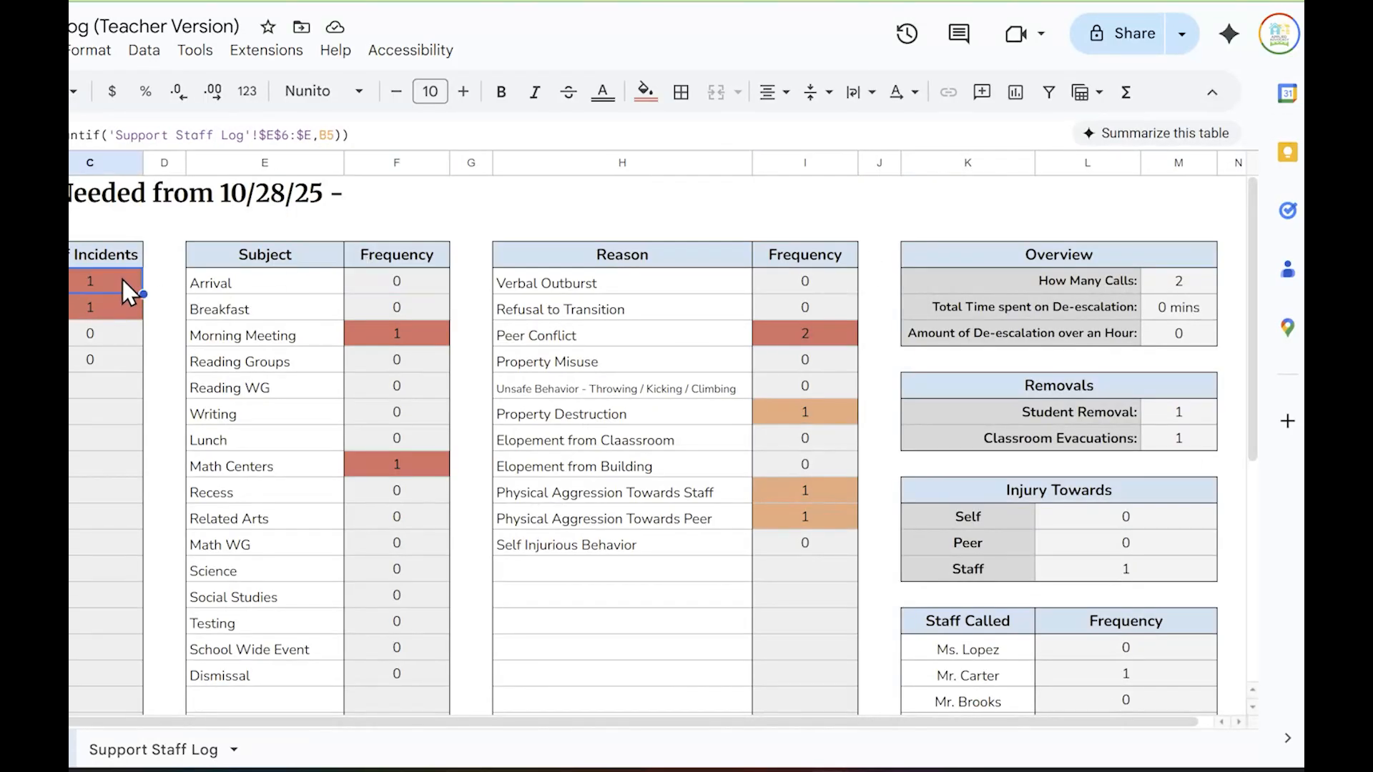
pyautogui.click(844, 286)
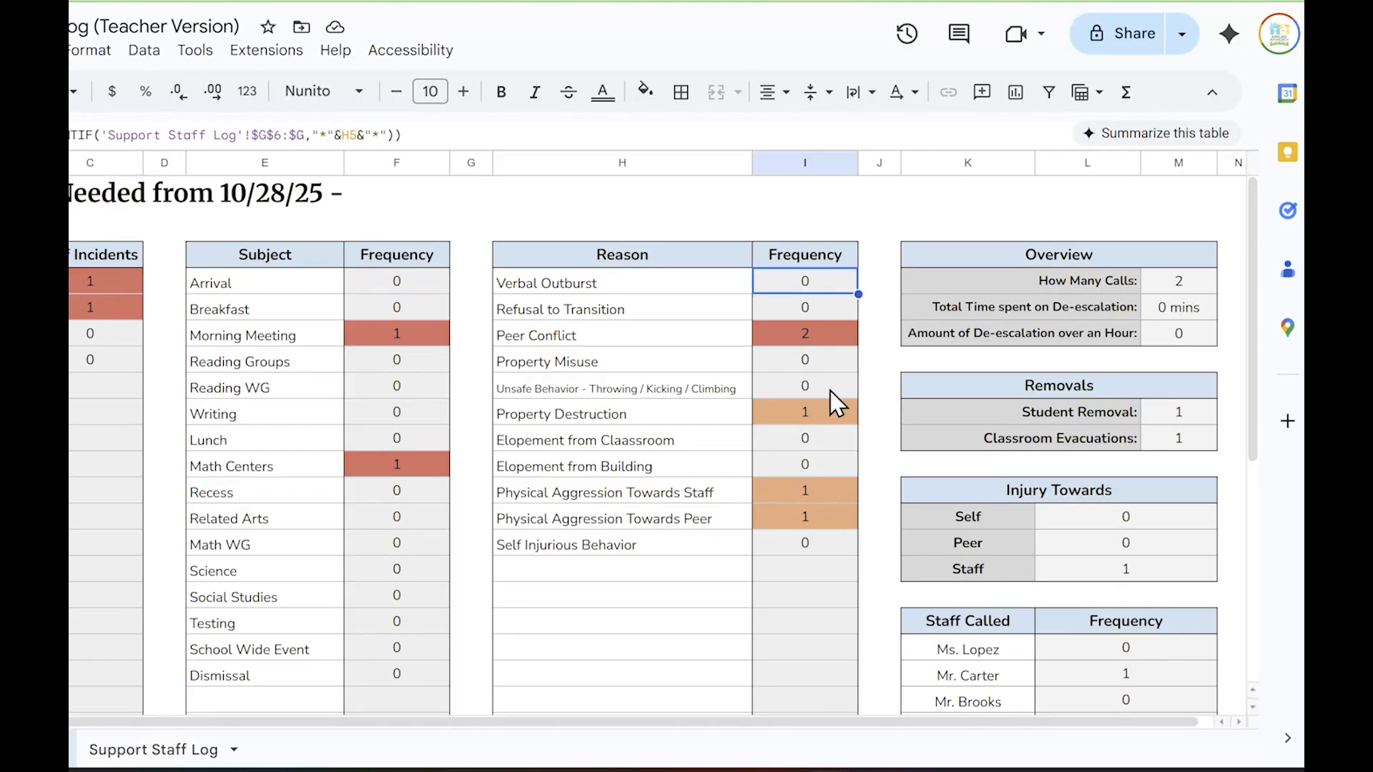
pyautogui.click(428, 284)
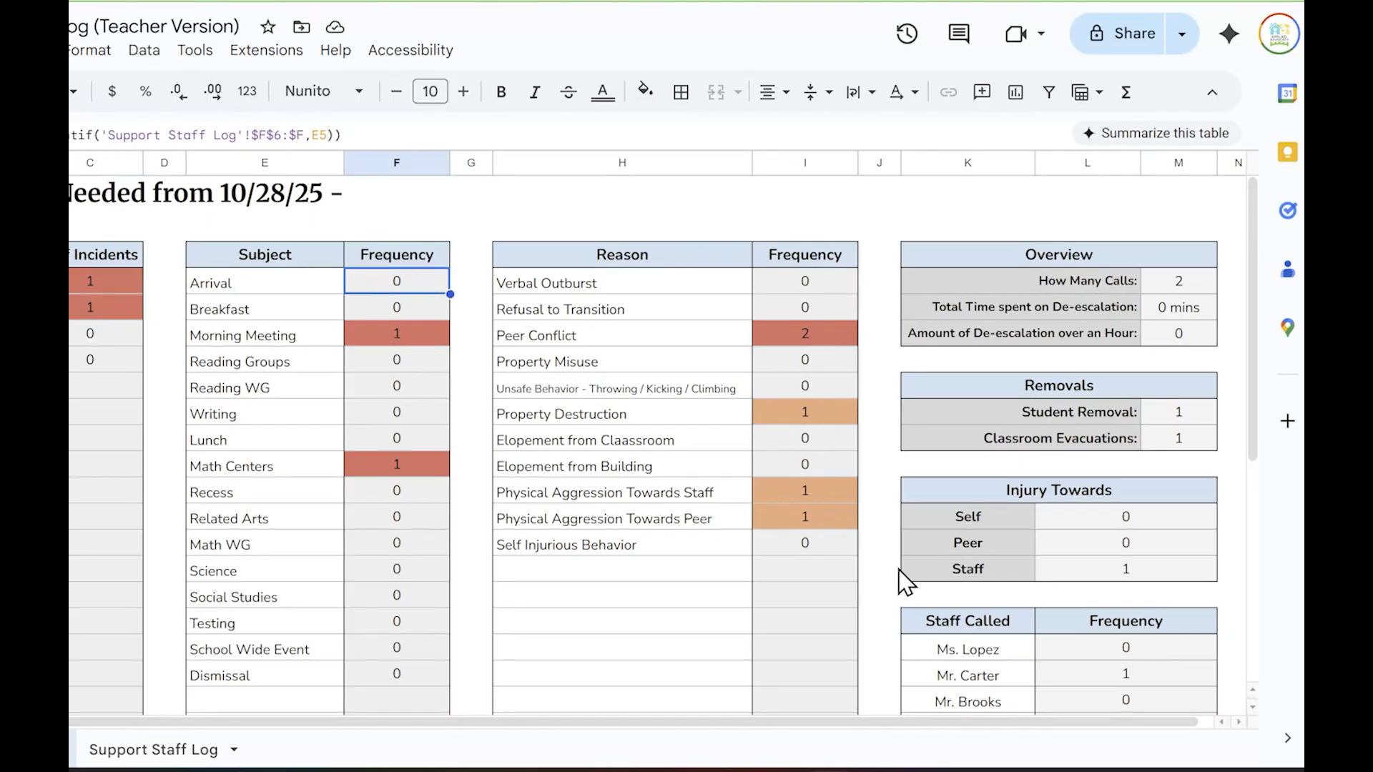
# Return to the Support Staff Log sheet and review its columns, the Subject choices for entry 3 and the Reason choices for entry 1
pyautogui.click(153, 749)
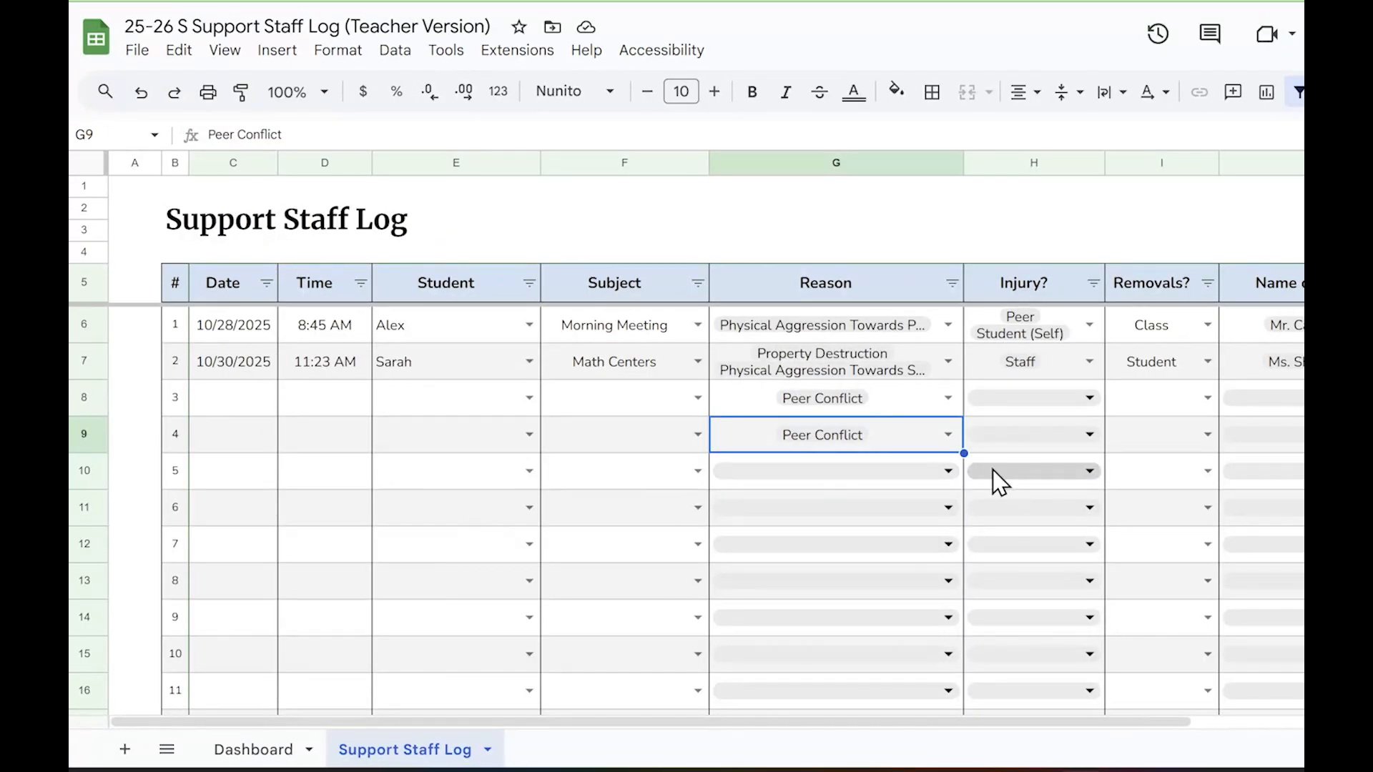
pyautogui.moveTo(806, 722); pyautogui.dragTo(1201, 718)
pyautogui.hscroll(-5, 851, 689)
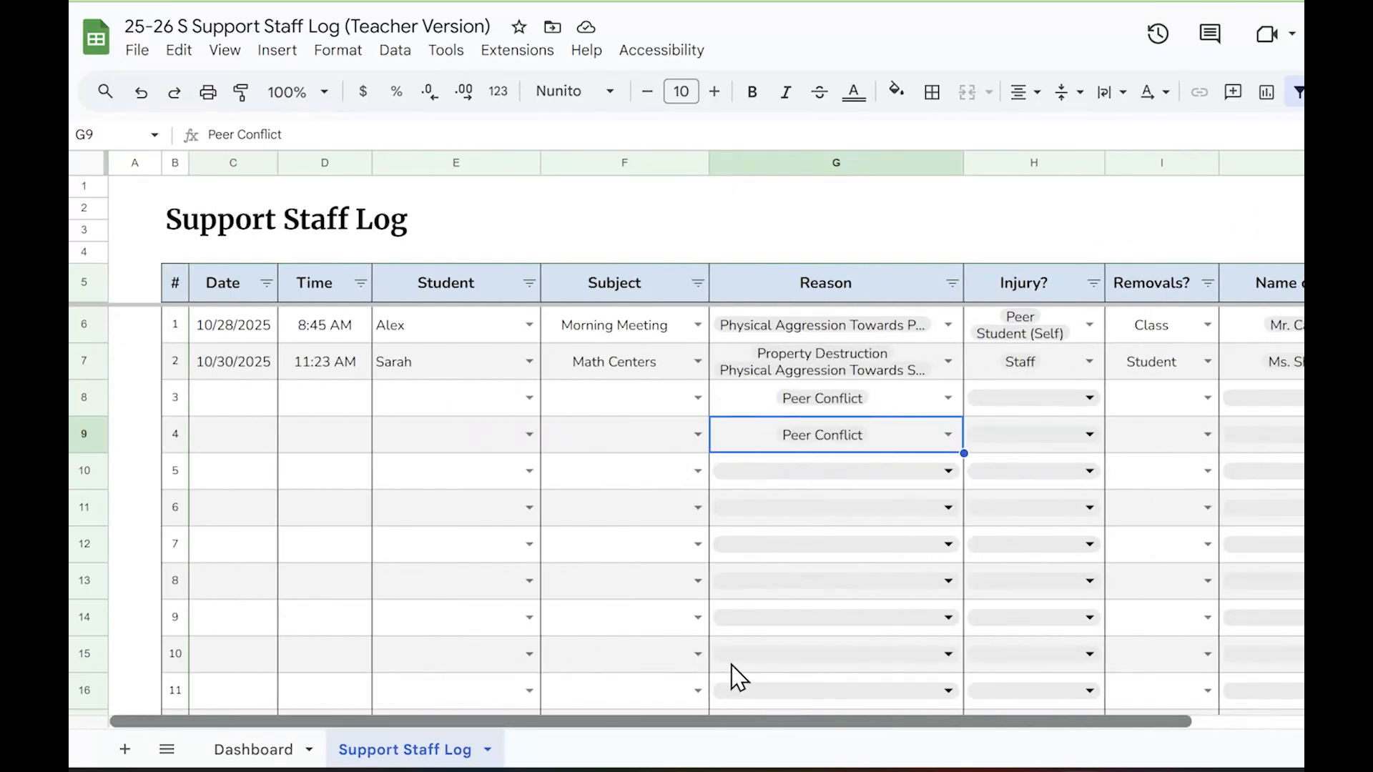
pyautogui.hscroll(5, 894, 672)
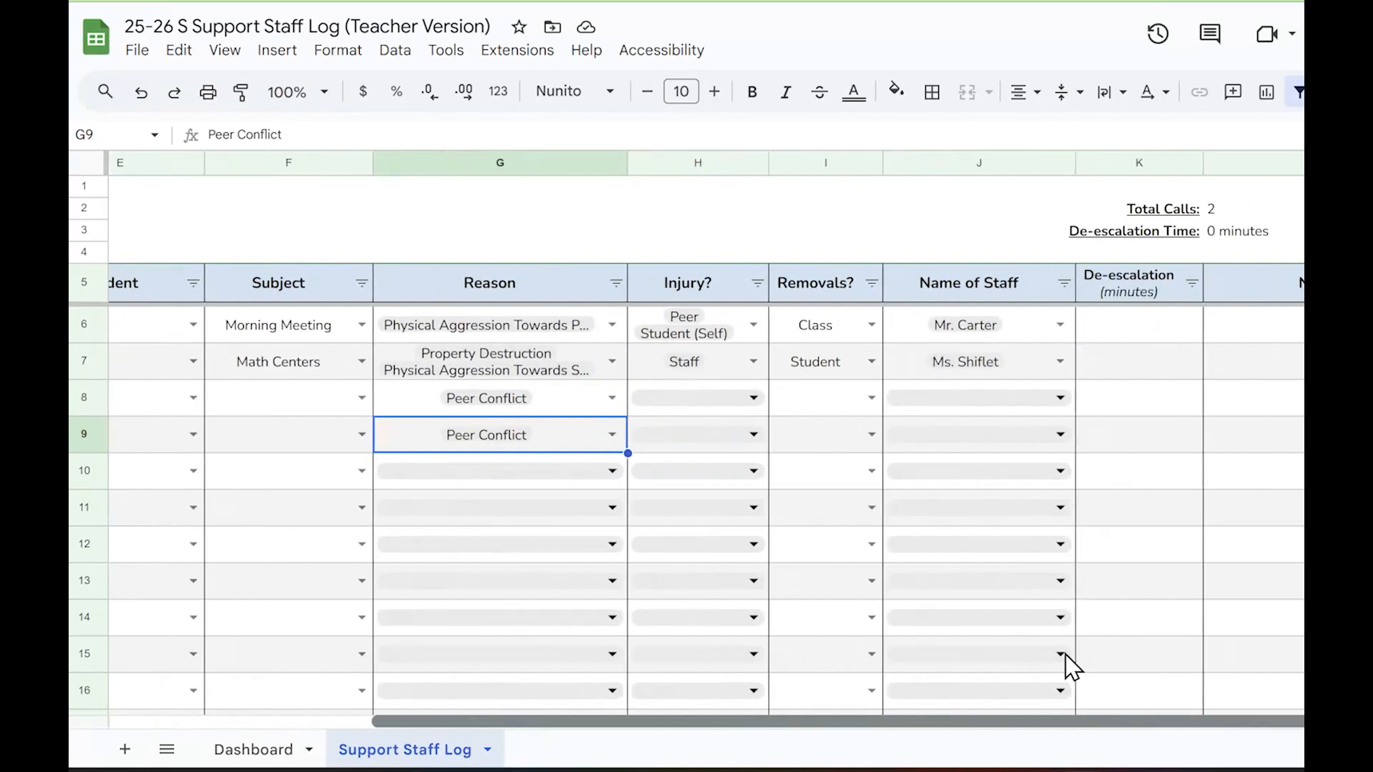
pyautogui.hscroll(-5, 1001, 672)
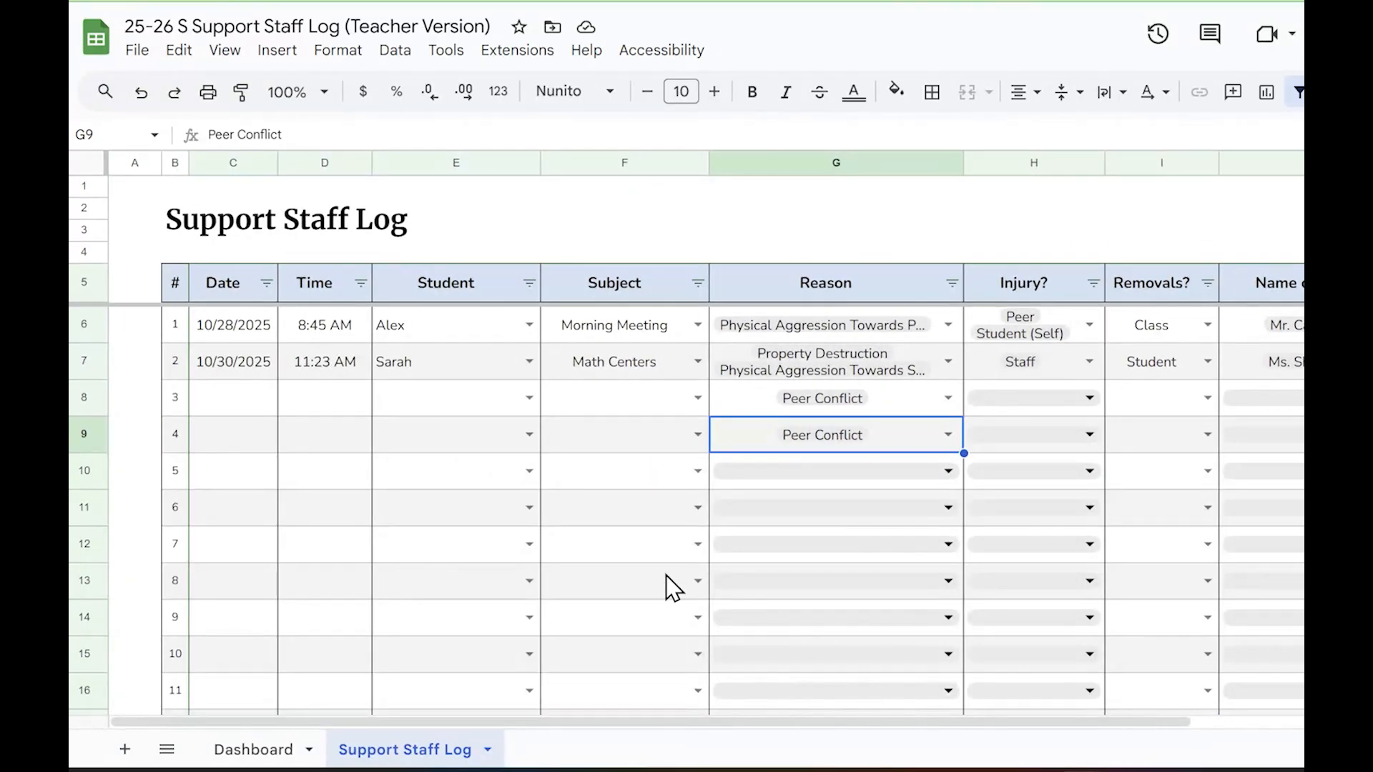
pyautogui.click(271, 233)
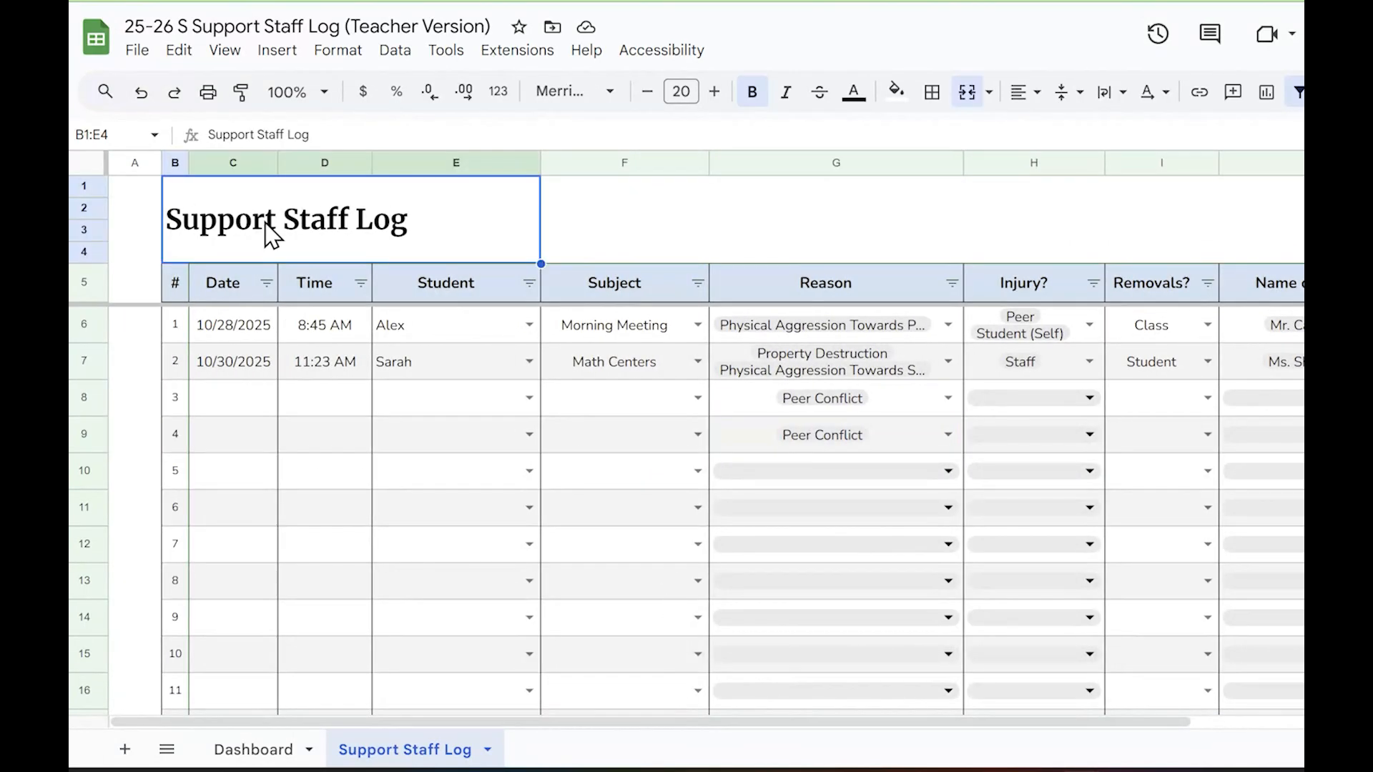
pyautogui.click(697, 398)
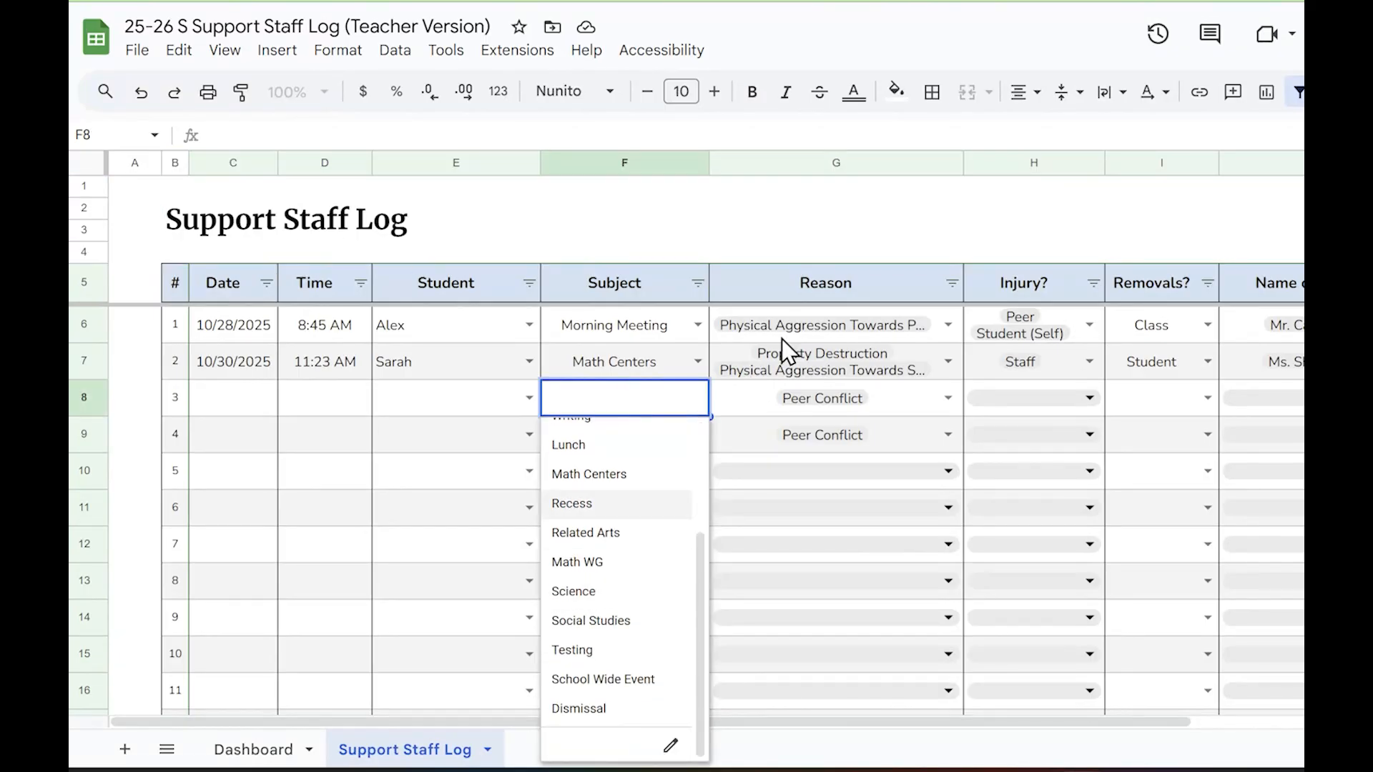
pyautogui.click(902, 342)
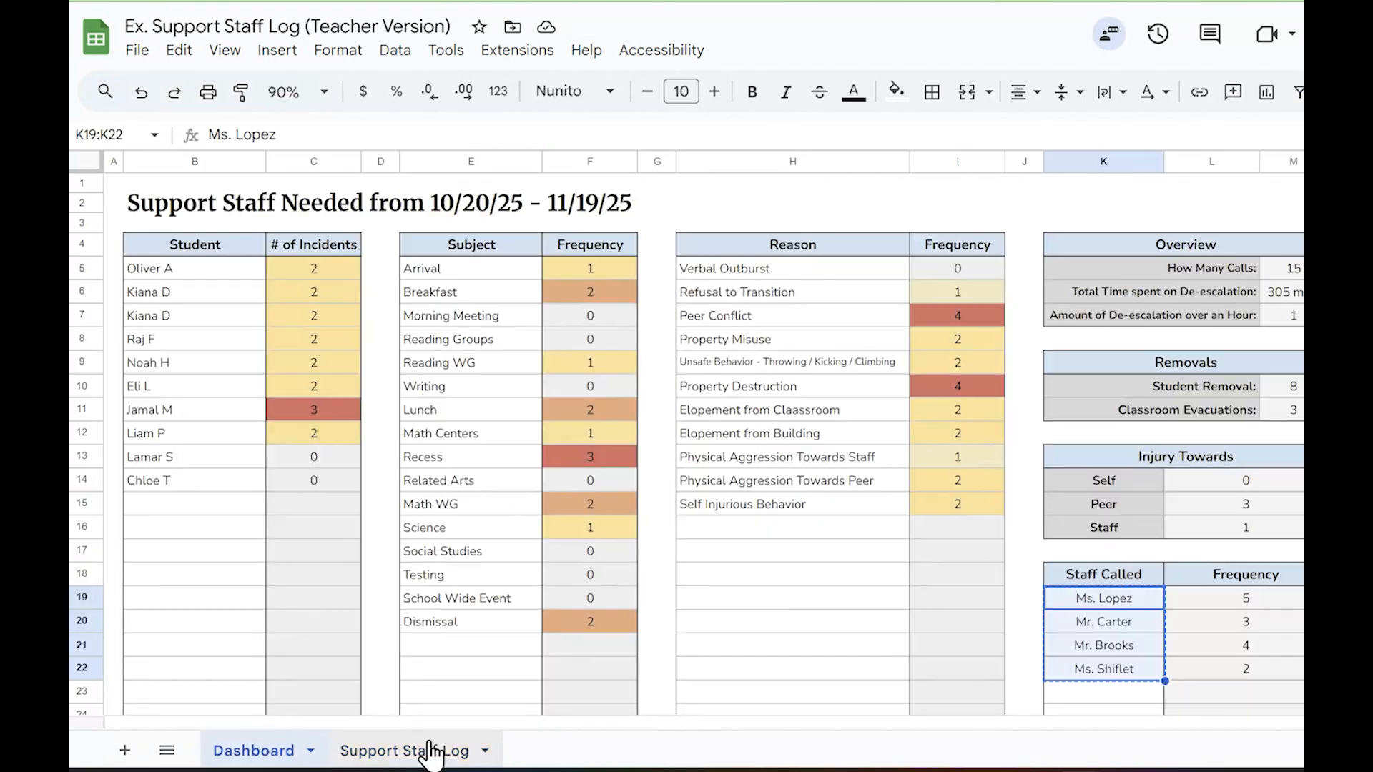
# Switch to the Ex. Support Staff Log file and examine the color-coded Reason choices of entry 2
pyautogui.click(438, 747)
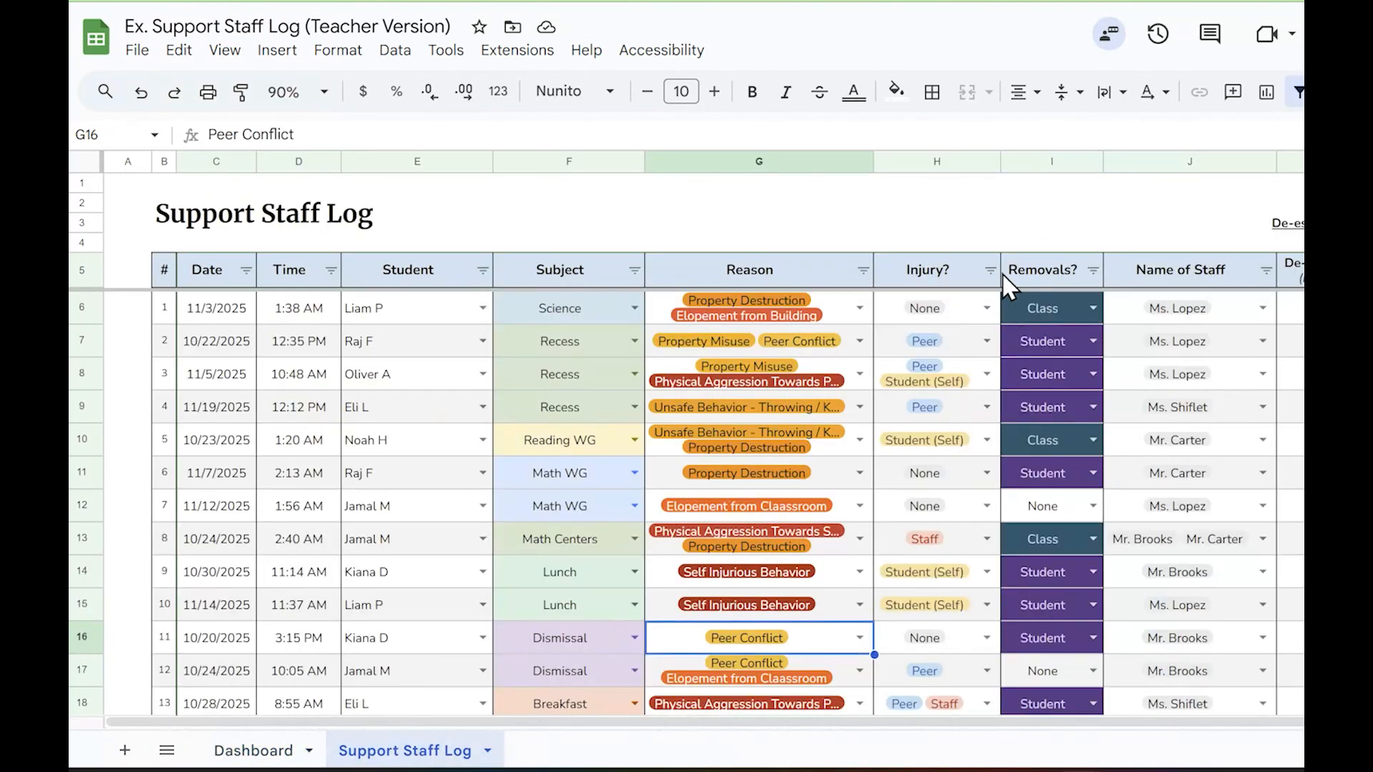
pyautogui.click(859, 342)
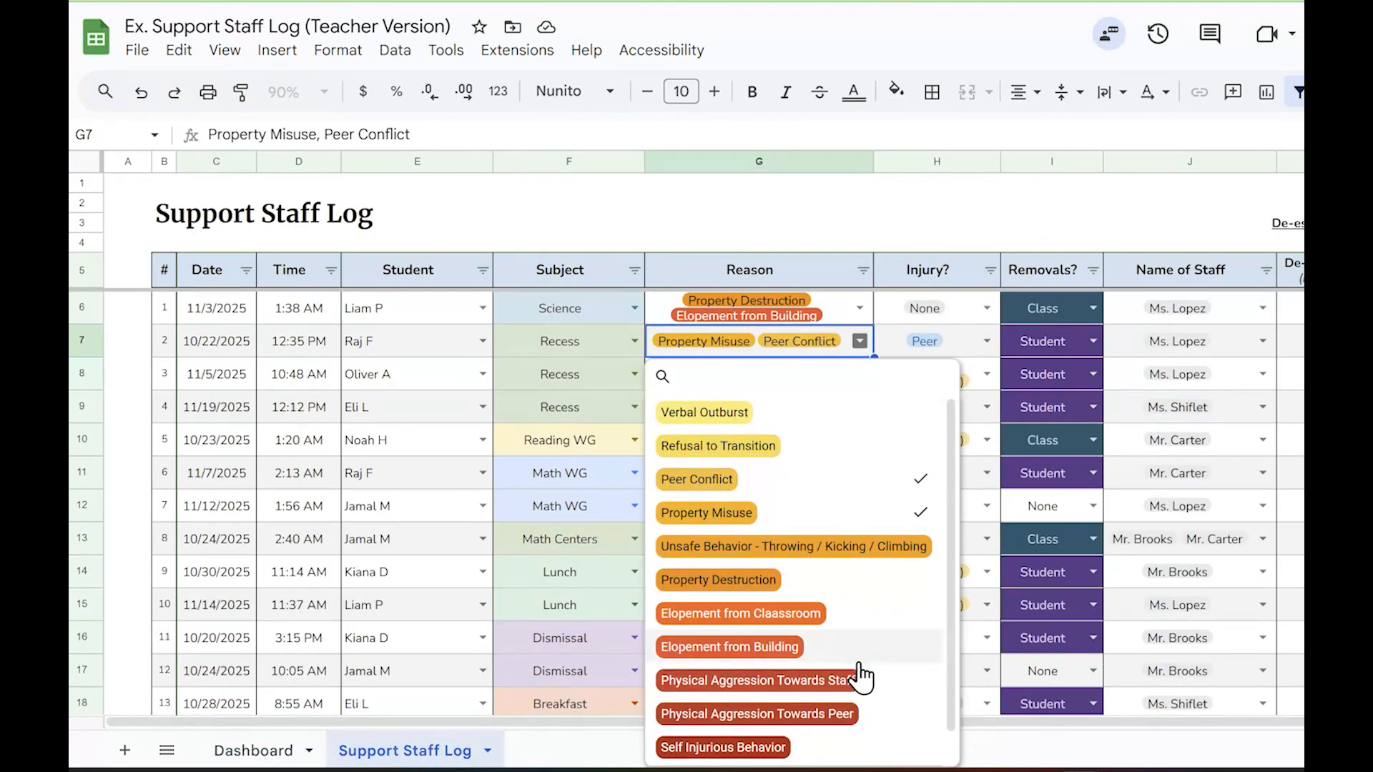
pyautogui.scroll(-1, 812, 500)
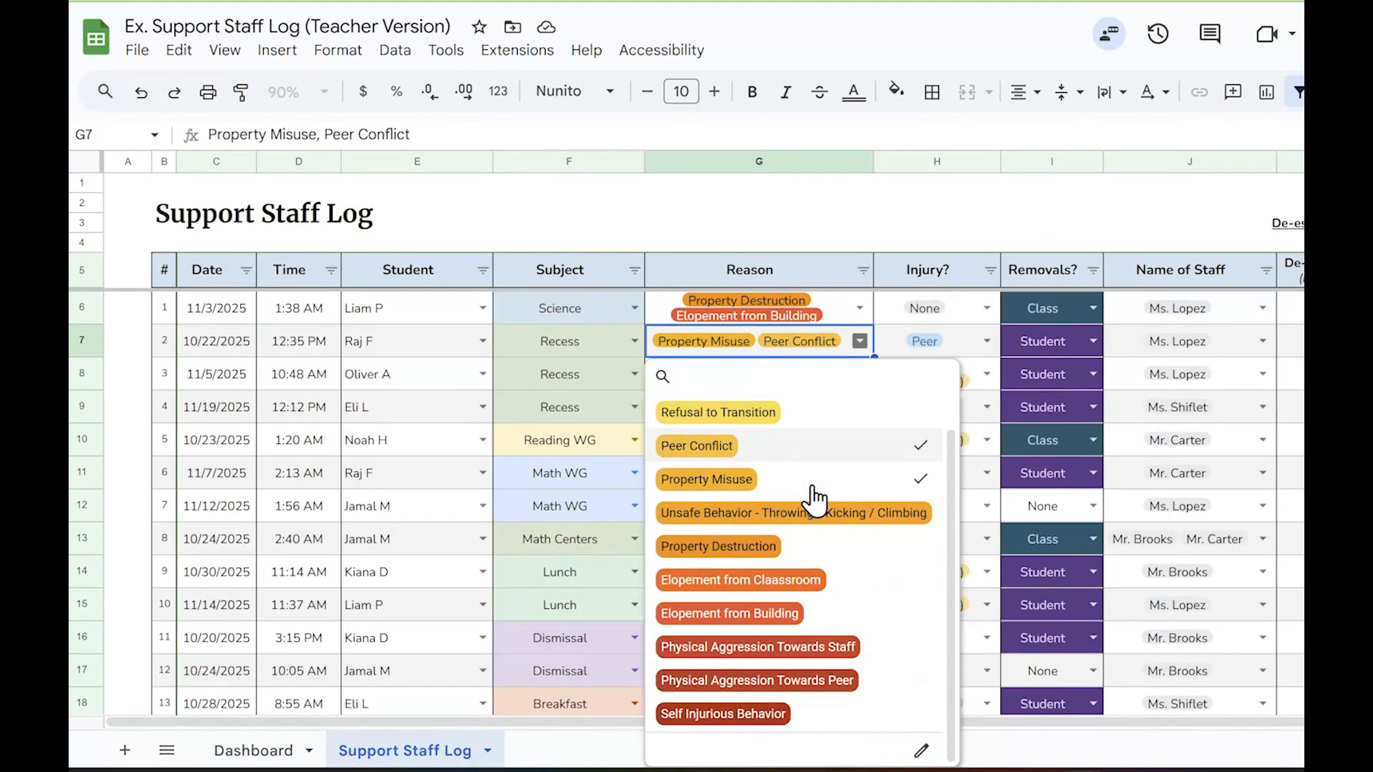
pyautogui.click(942, 225)
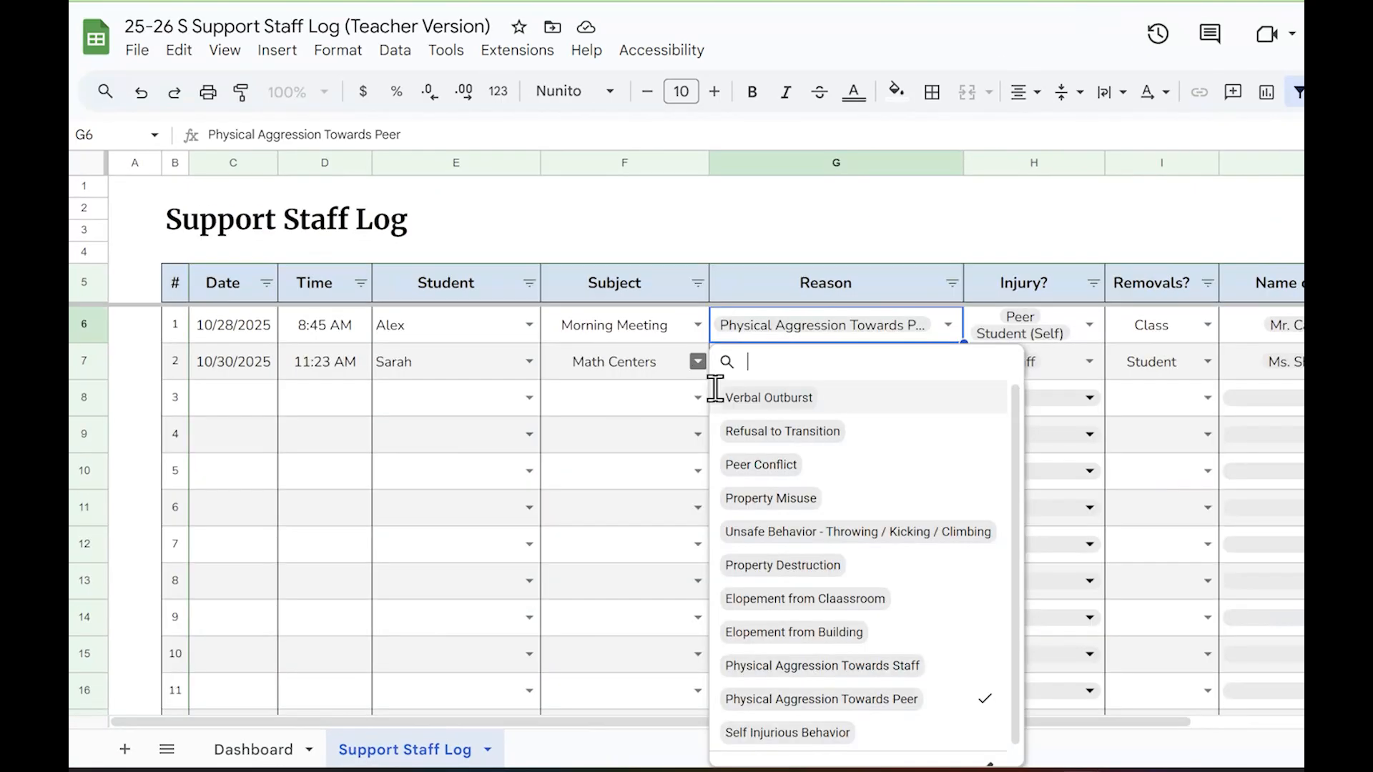
# In the 25-26 log, edit entry 2's Subject dropdown rule, coloring Arrival light red and Breakfast light orange
pyautogui.click(693, 359)
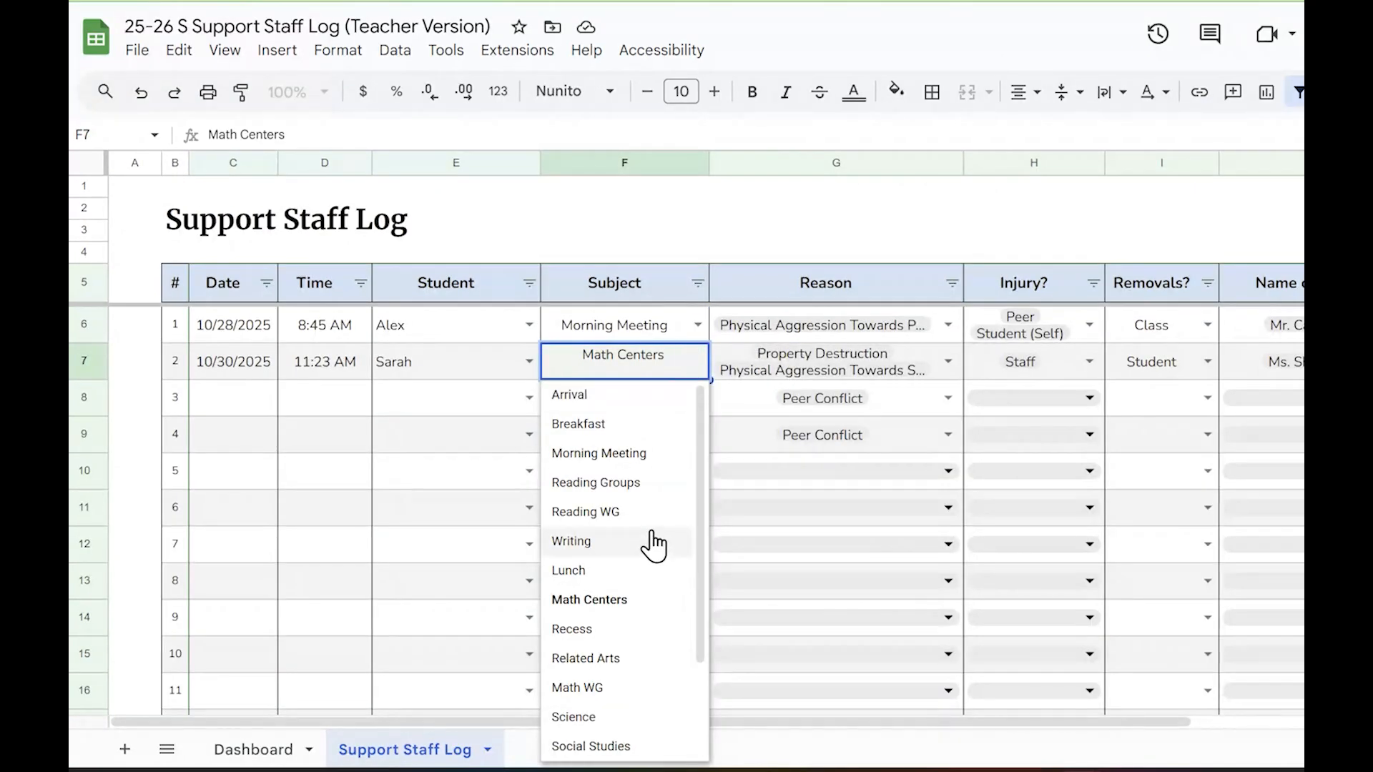
pyautogui.scroll(-3, 654, 539)
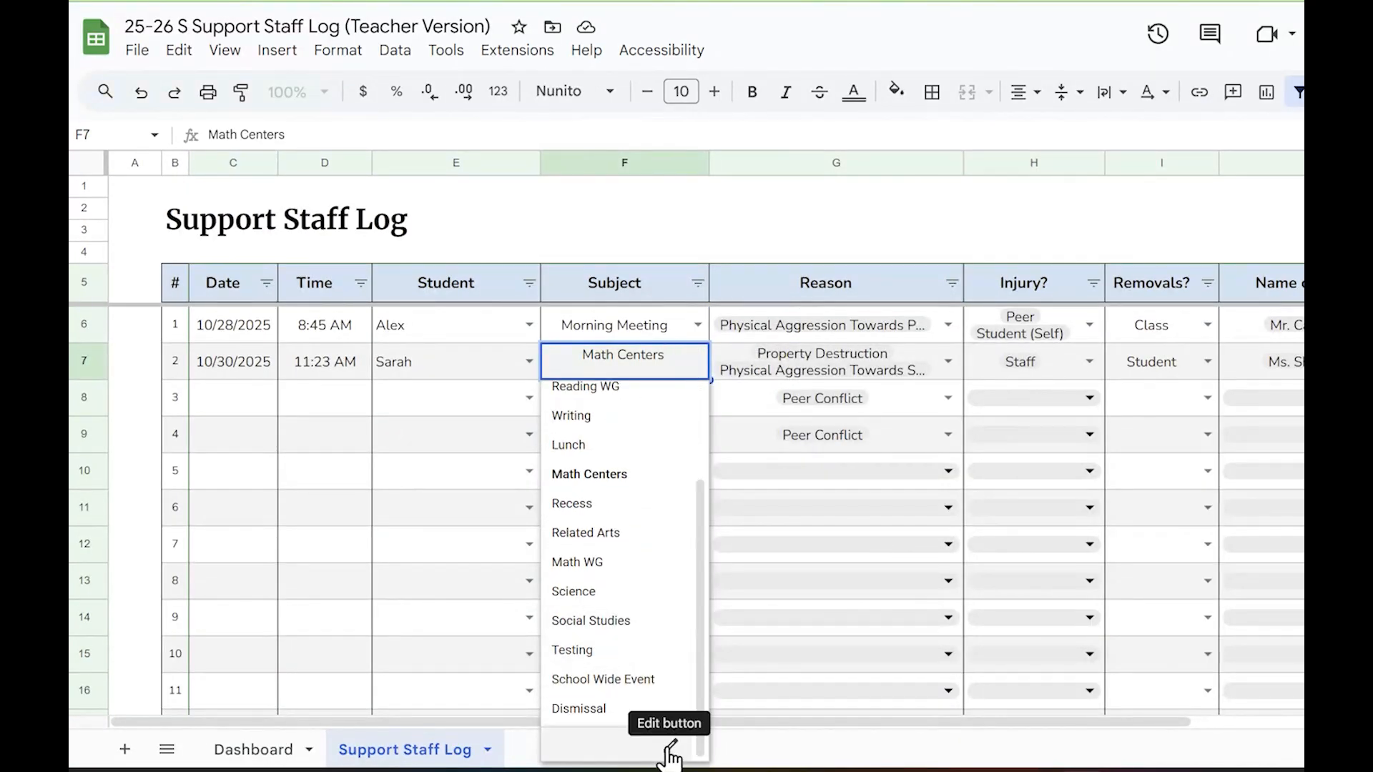
pyautogui.click(671, 750)
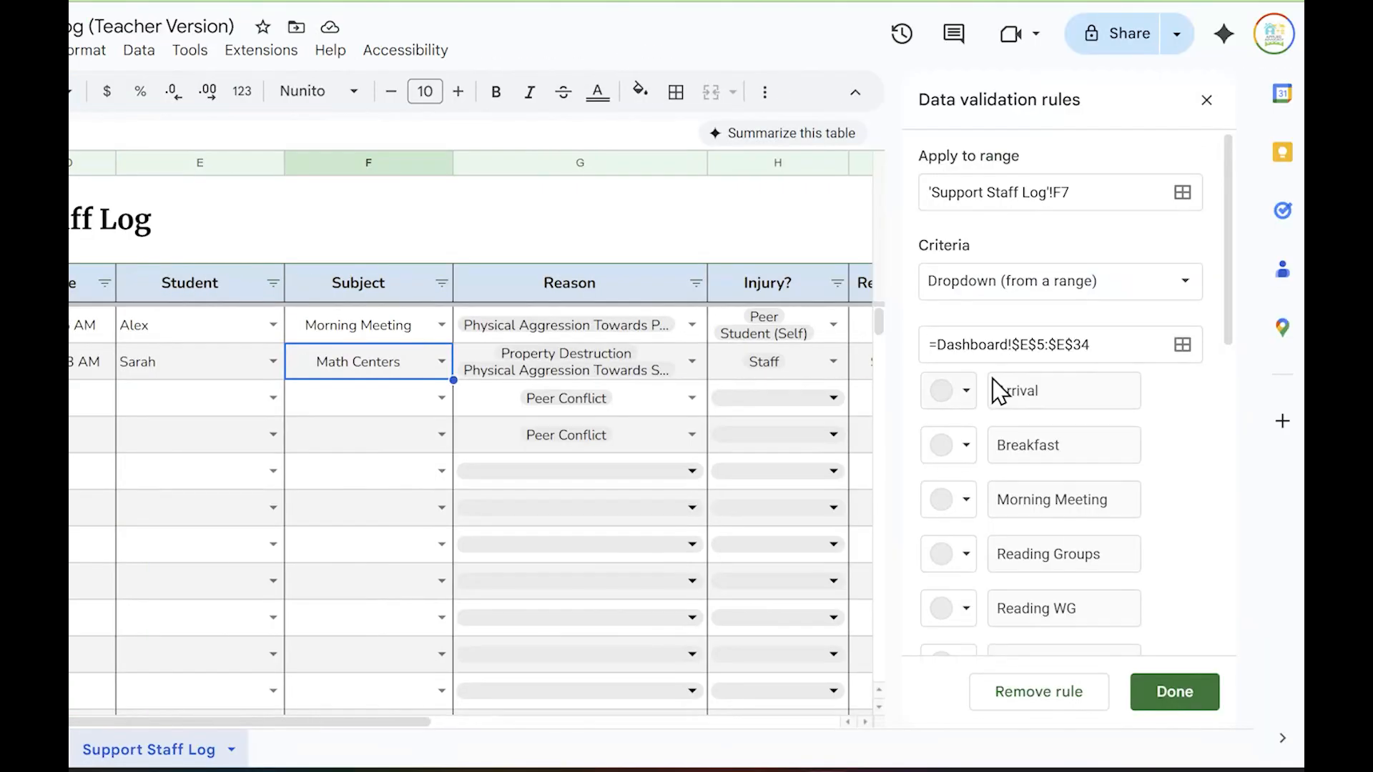
pyautogui.click(962, 391)
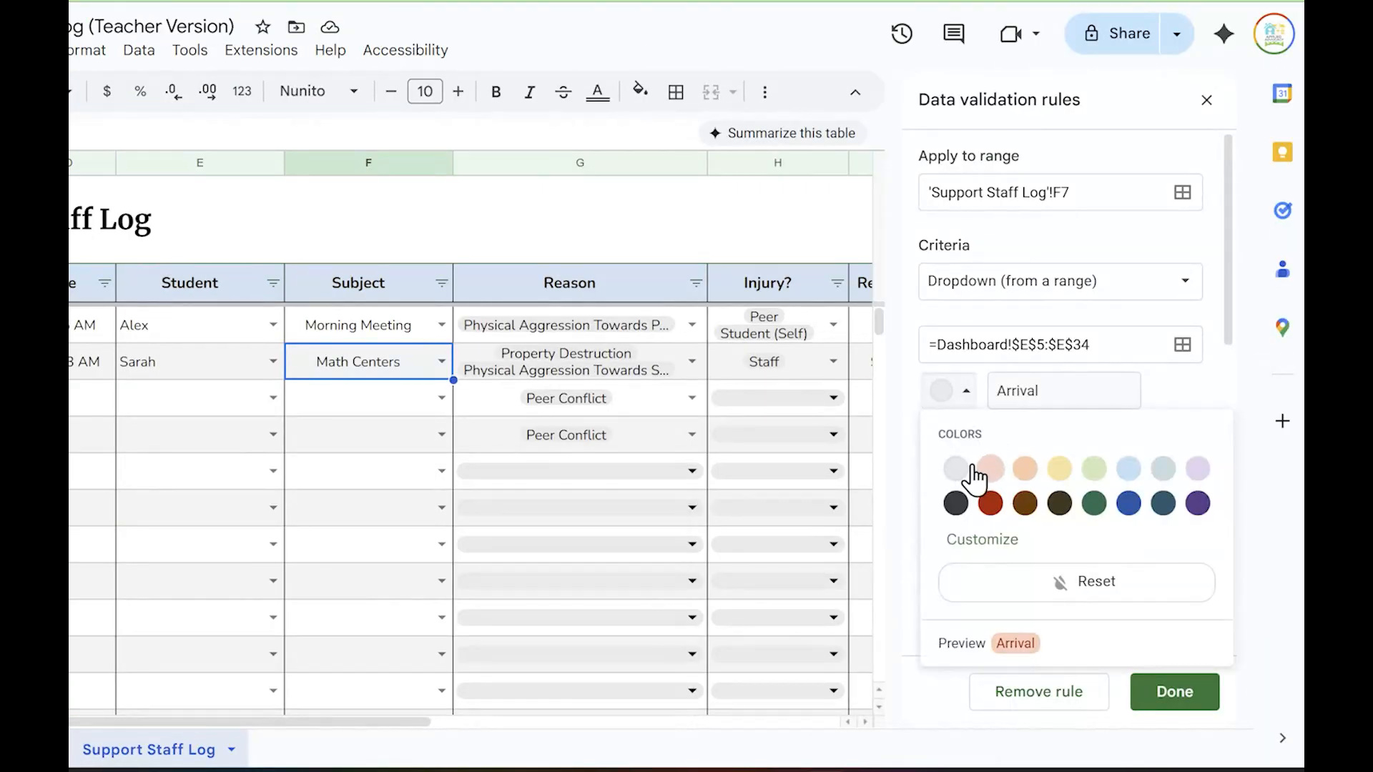
pyautogui.click(991, 470)
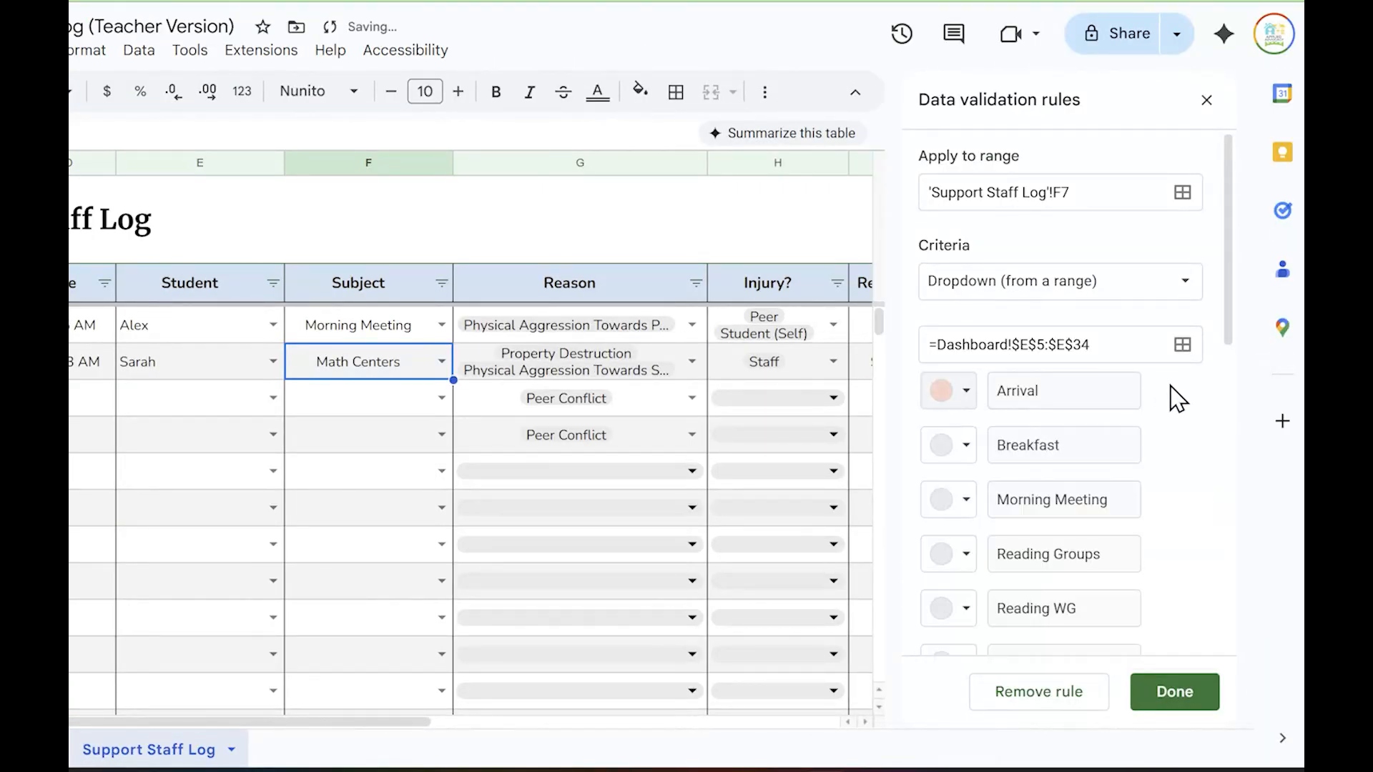
pyautogui.click(965, 451)
pyautogui.click(1025, 523)
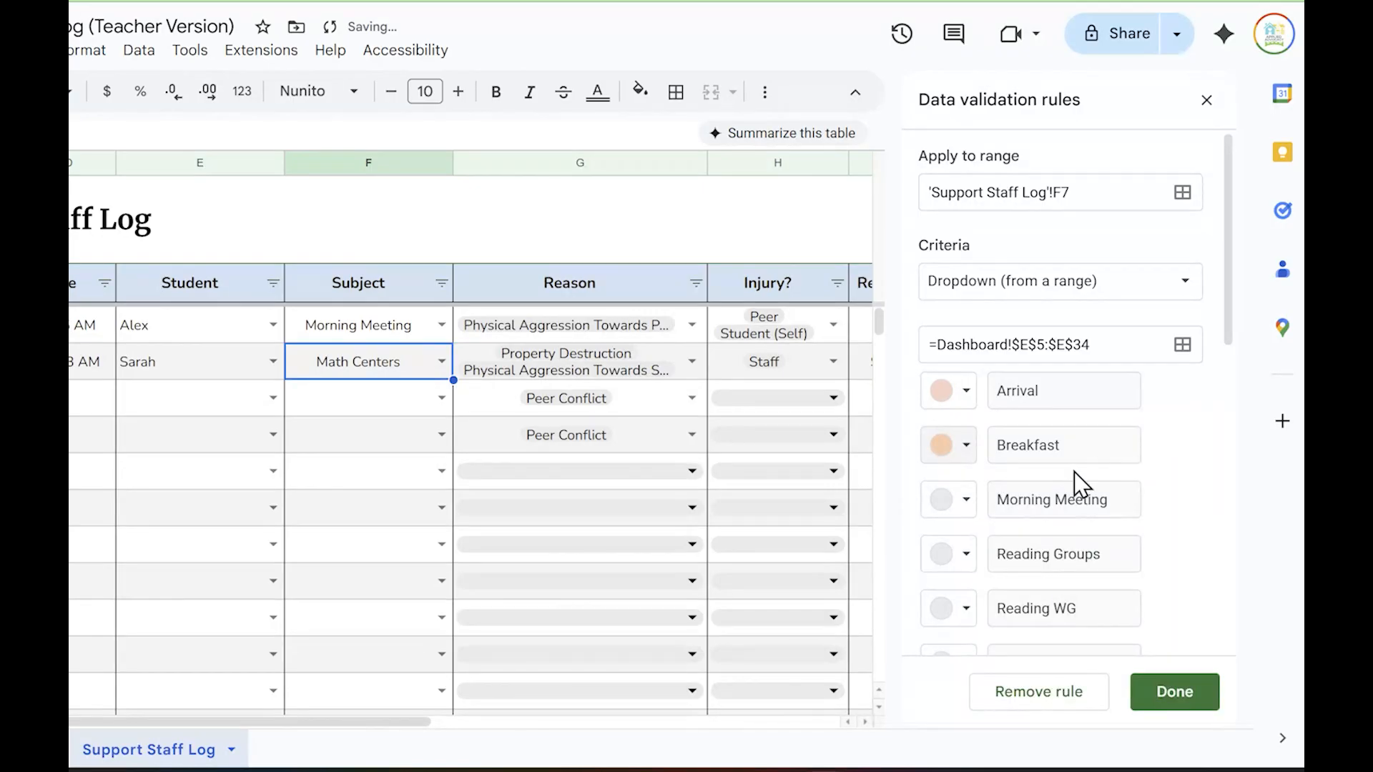
# Color Morning Meeting light yellow and Reading Groups light blue in the Subject dropdown rule
pyautogui.click(956, 509)
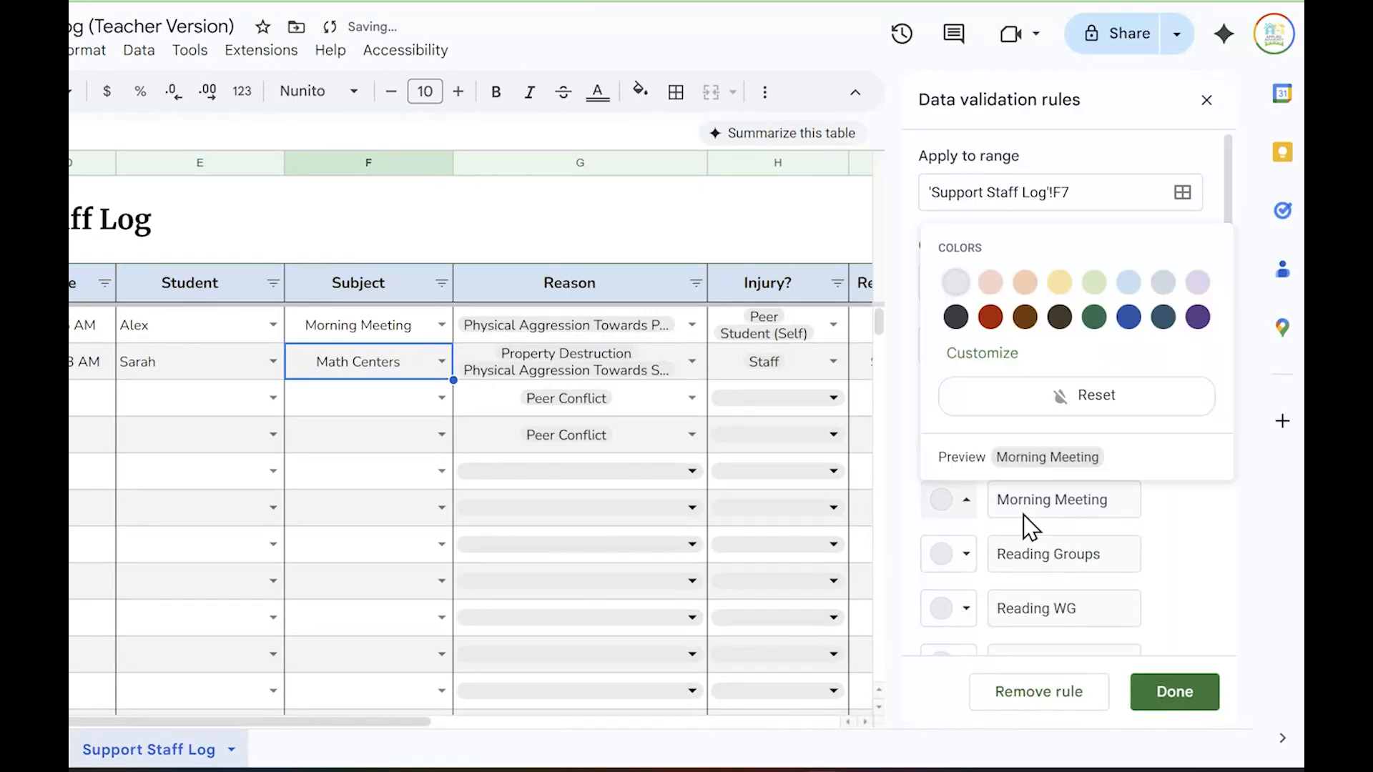
pyautogui.click(1063, 286)
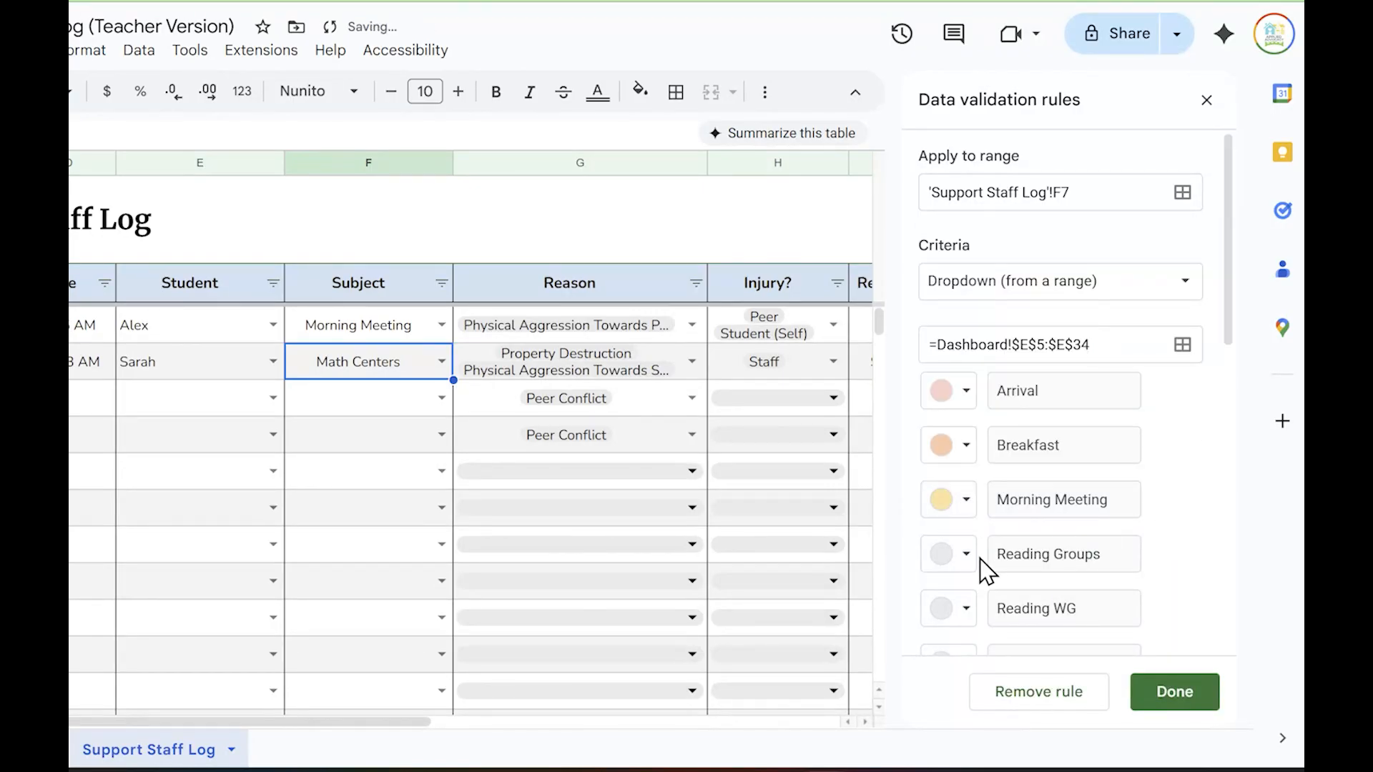
pyautogui.click(954, 558)
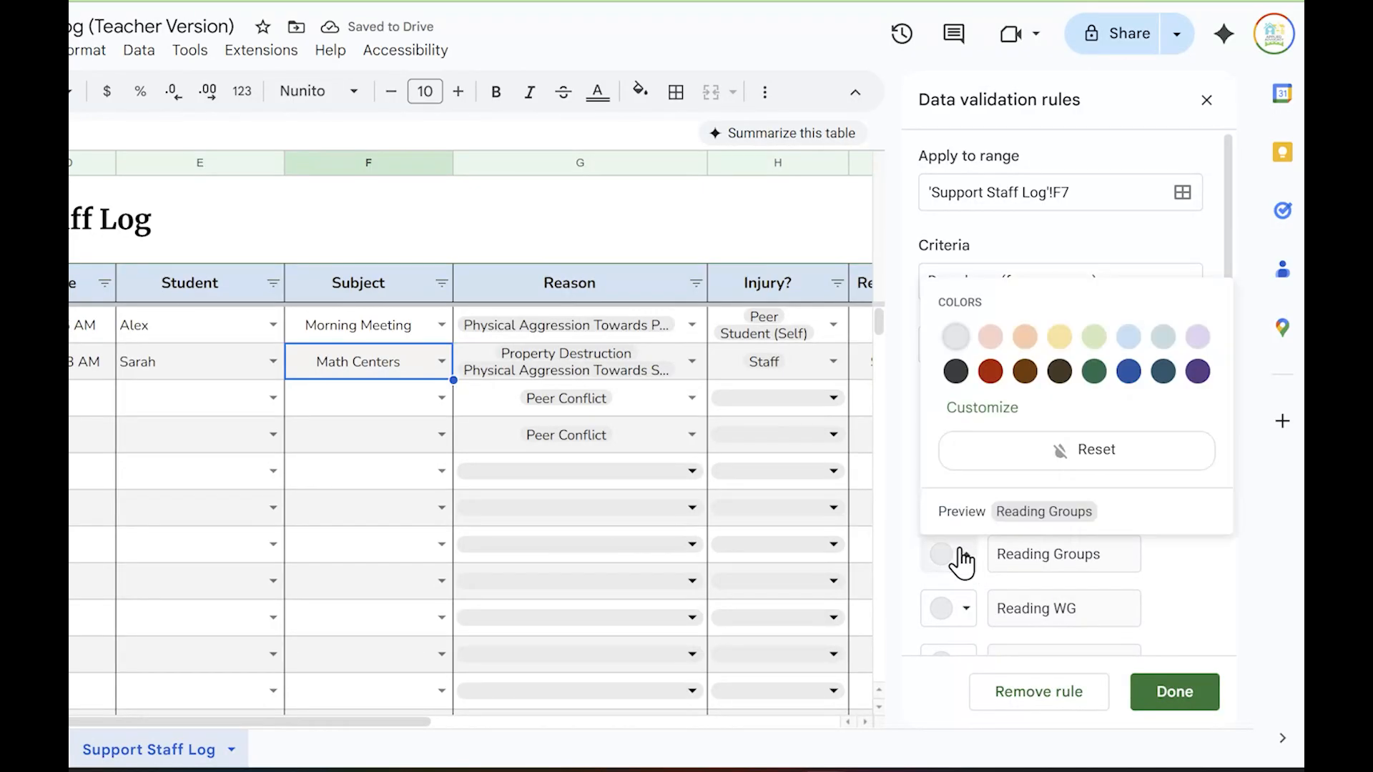
pyautogui.click(1128, 336)
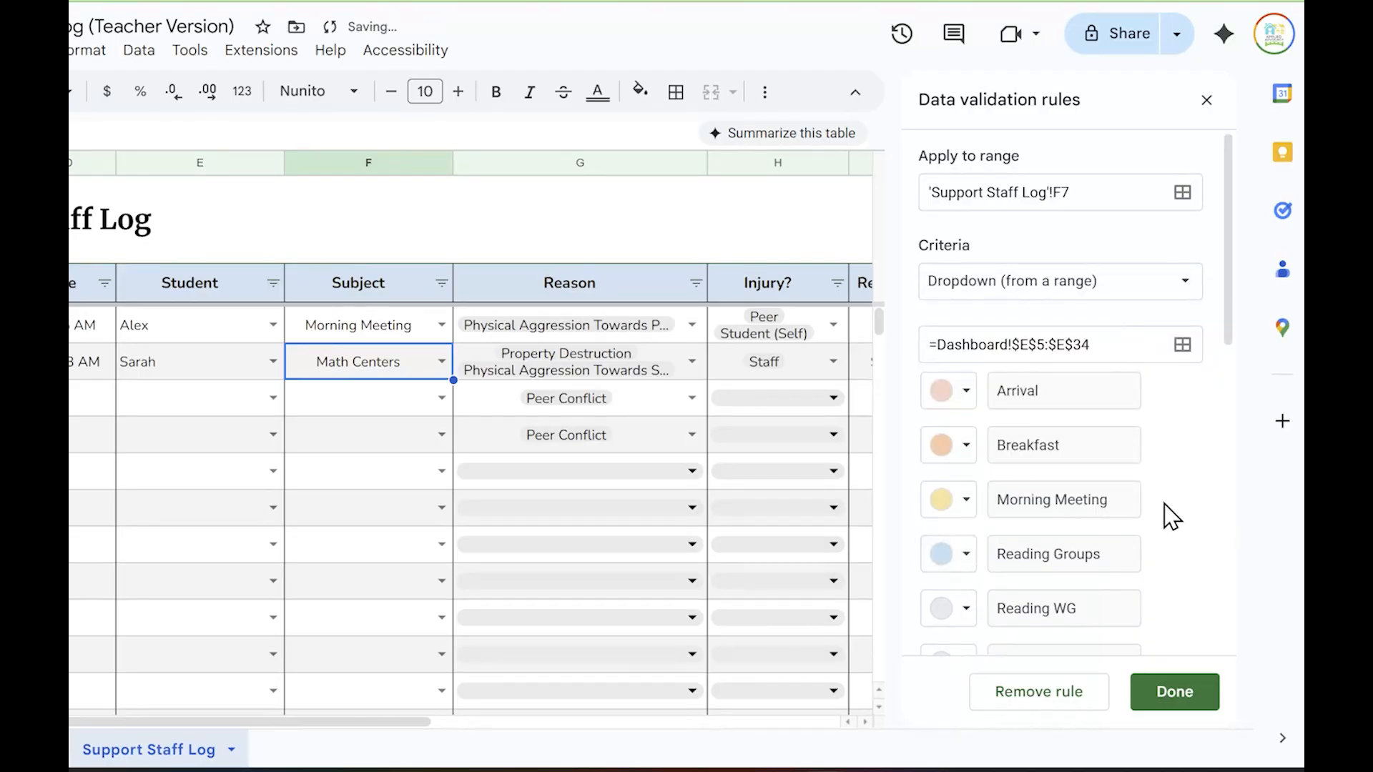
pyautogui.scroll(-3, 1170, 526)
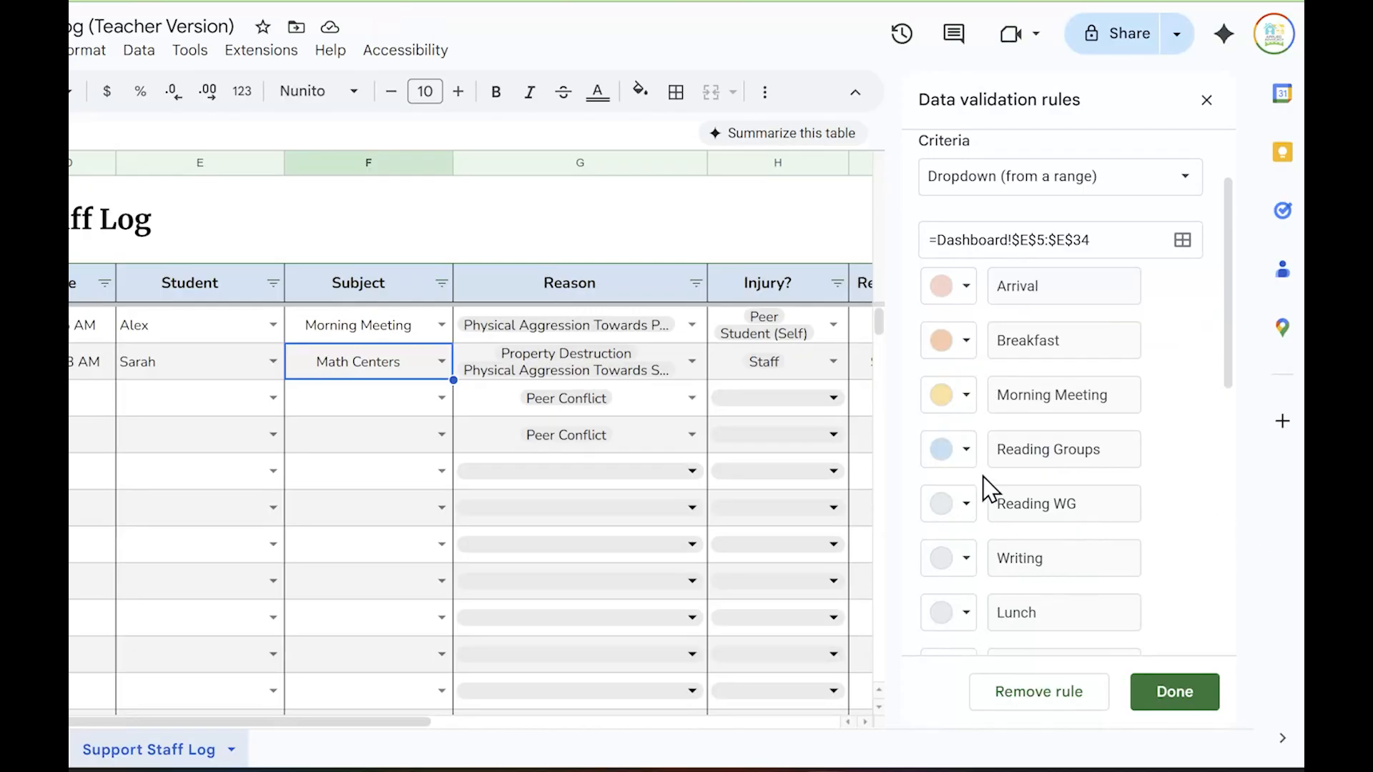
# Check the hex code of the custom background color for Reading Groups in the Subject dropdown rule
pyautogui.click(965, 450)
pyautogui.click(985, 601)
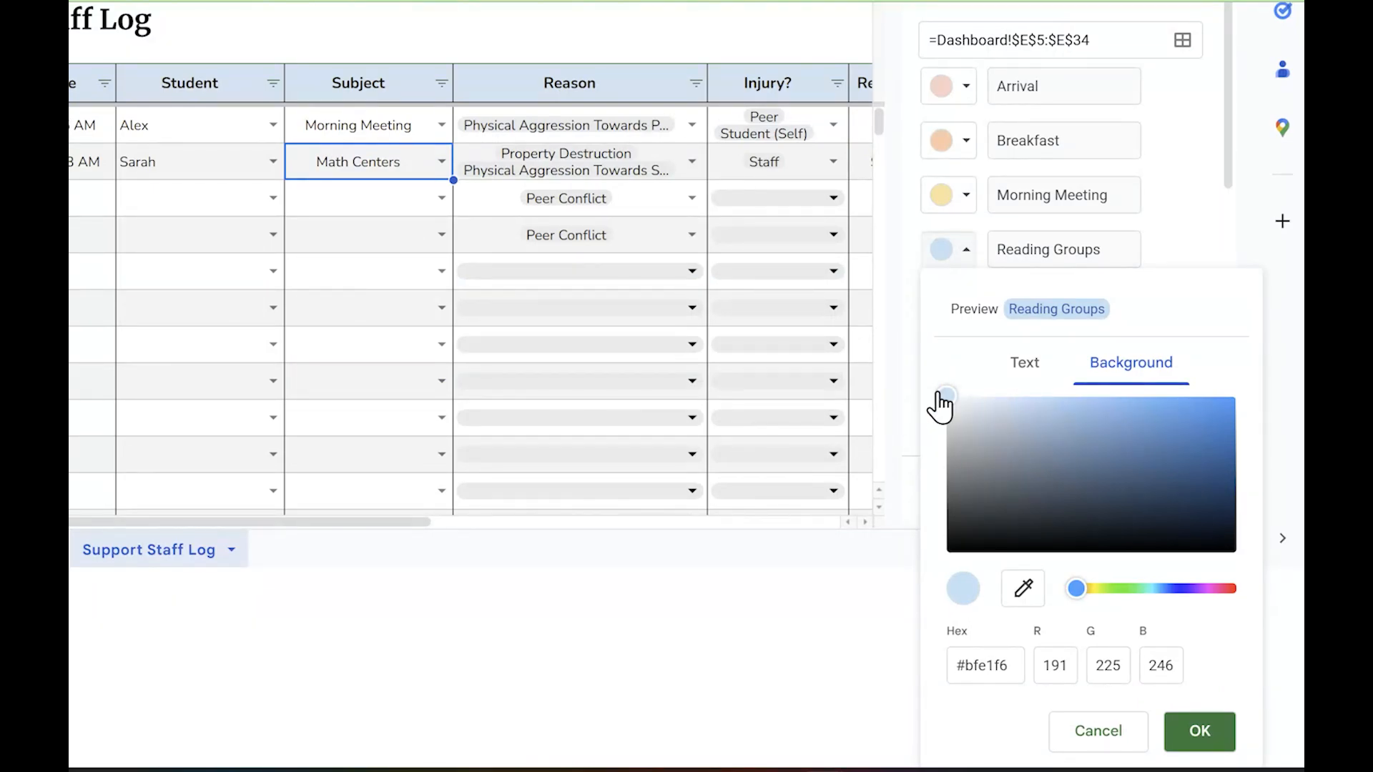
pyautogui.click(975, 676)
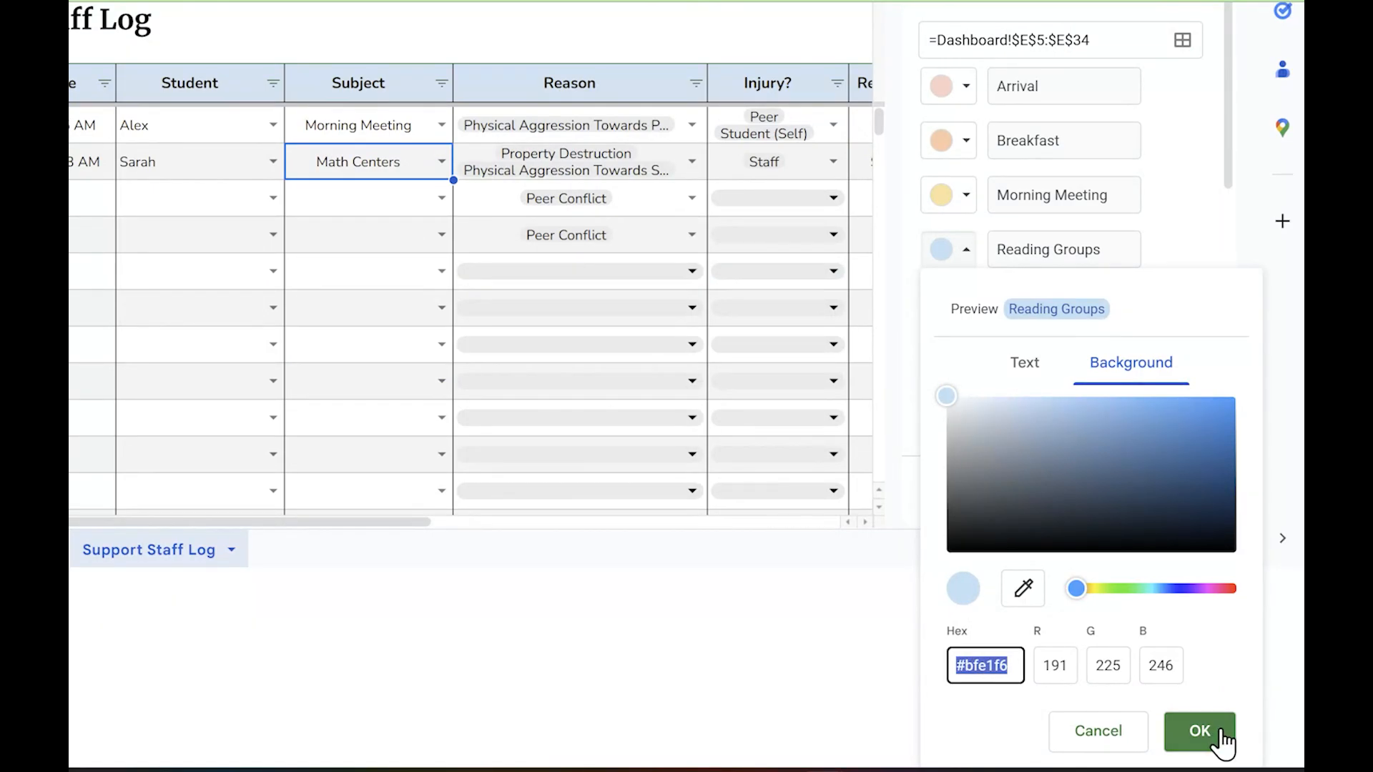
pyautogui.click(1199, 731)
# Apply the Subject dropdown colors to all matching dropdowns and set entry 2's Subject to Breakfast
pyautogui.click(1178, 493)
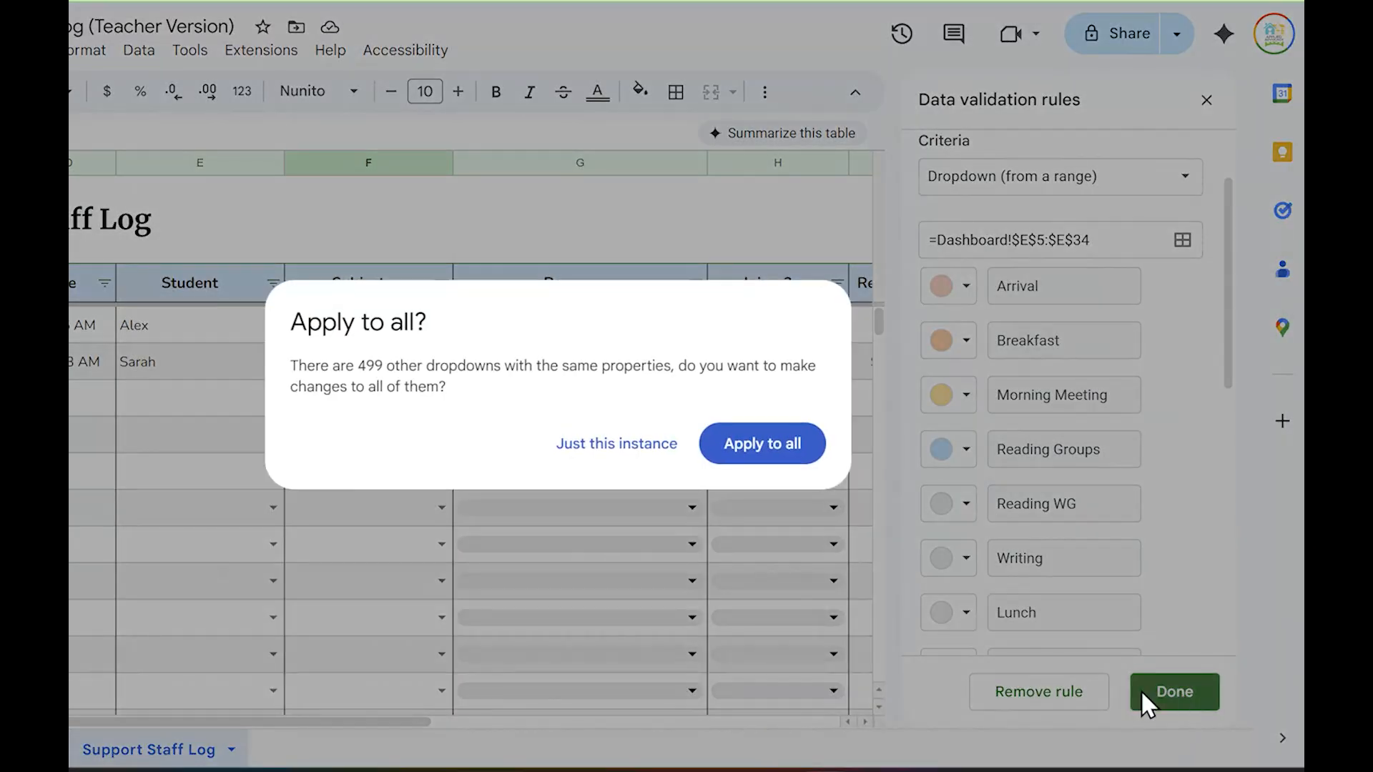
pyautogui.click(754, 444)
pyautogui.click(401, 398)
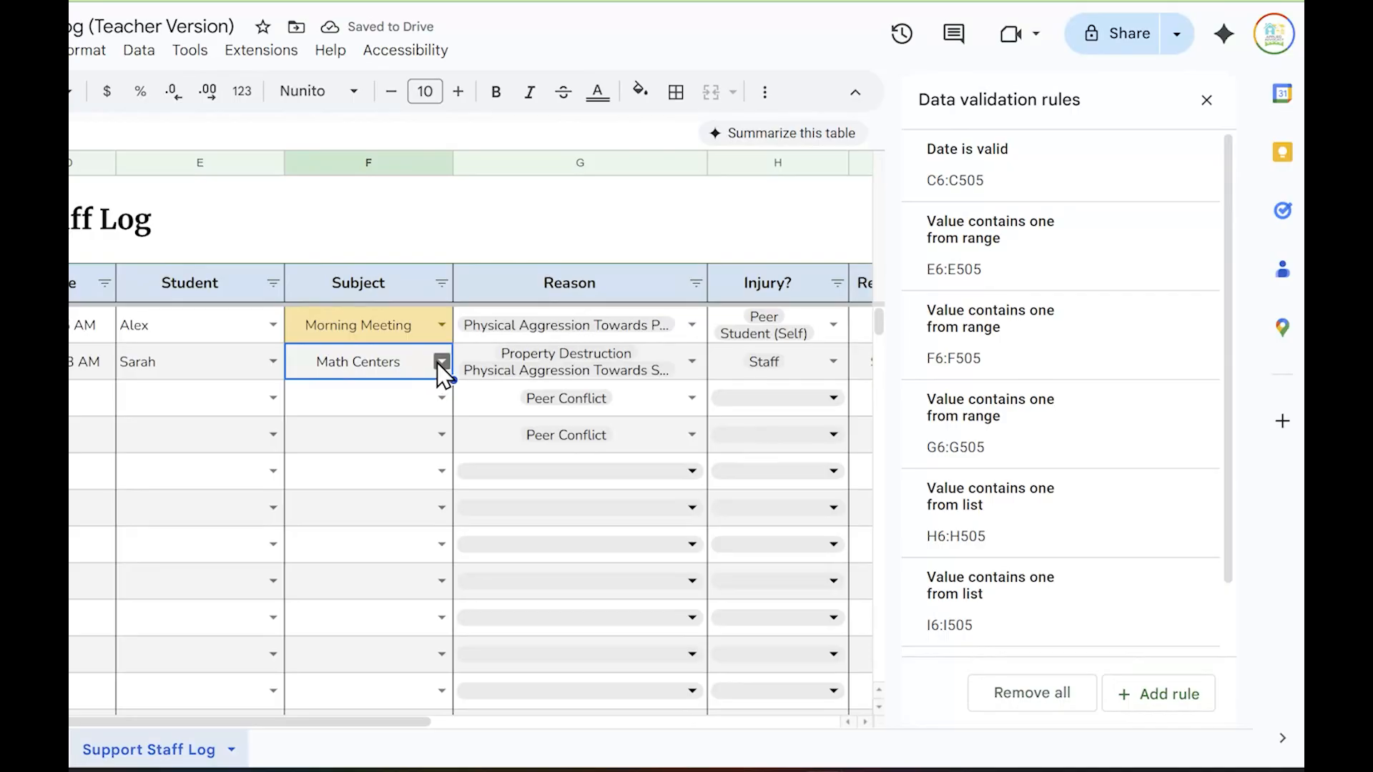
pyautogui.click(442, 362)
pyautogui.click(401, 418)
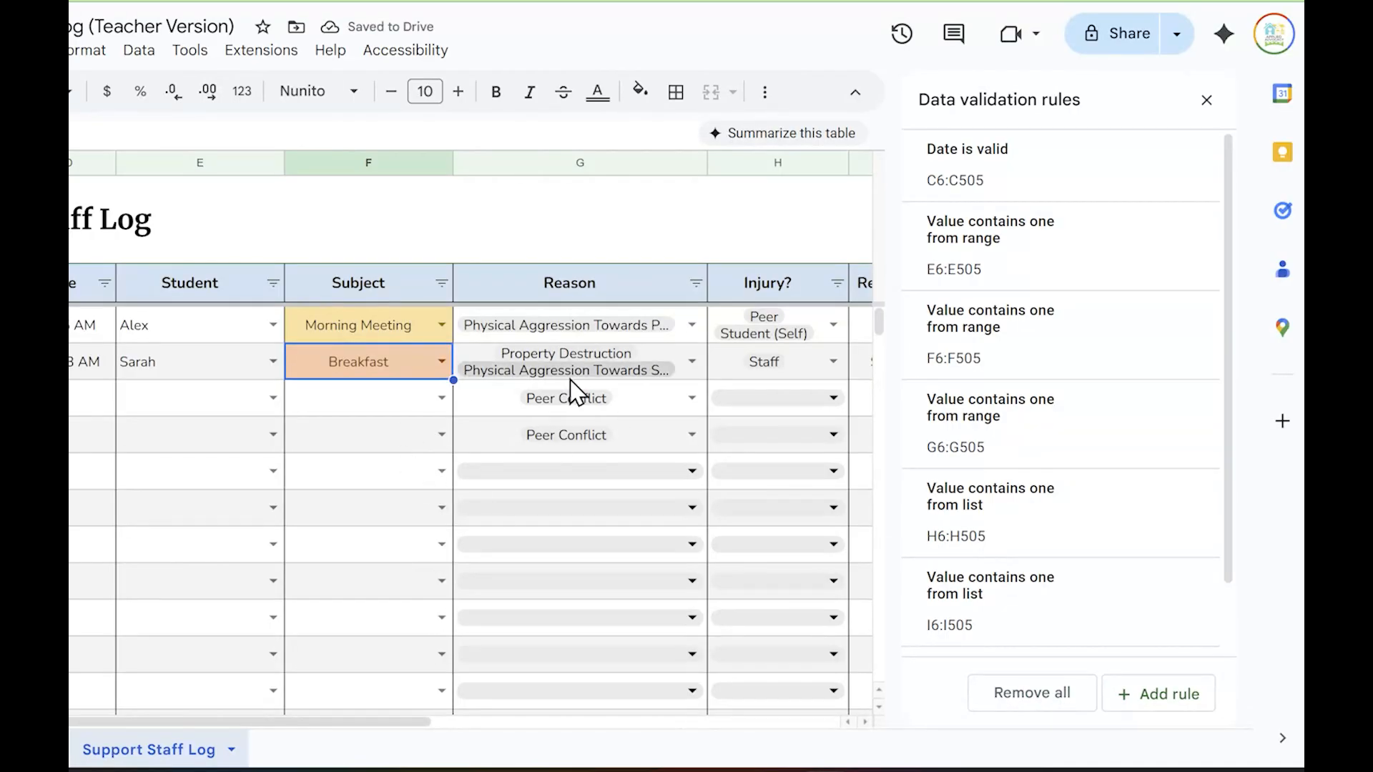
# Review entry 1's Reason choices and open their dropdown rule for editing
pyautogui.click(692, 325)
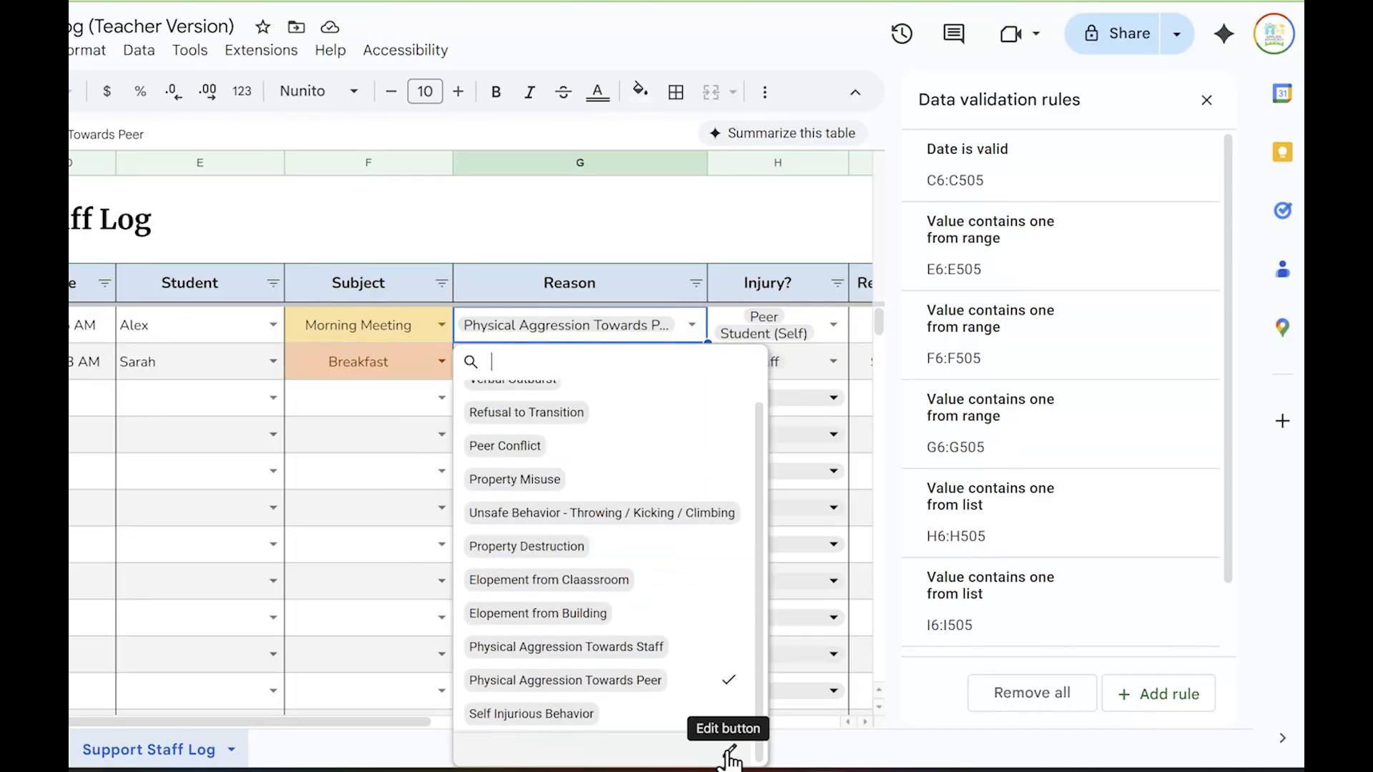
pyautogui.click(729, 757)
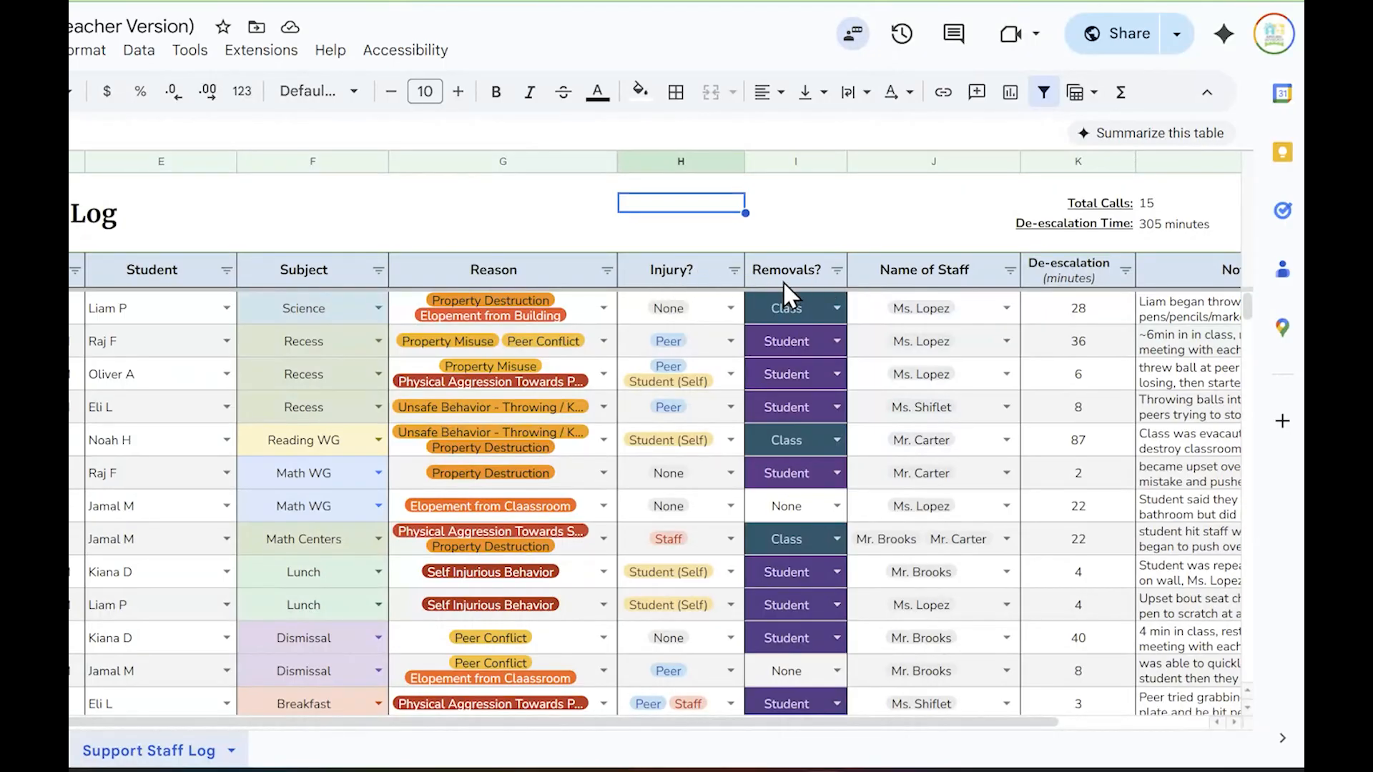
# In the Ex. Support Staff Log, rename the Injury dropdown option Staff to Teacher and apply the change to all matching dropdowns
pyautogui.click(730, 309)
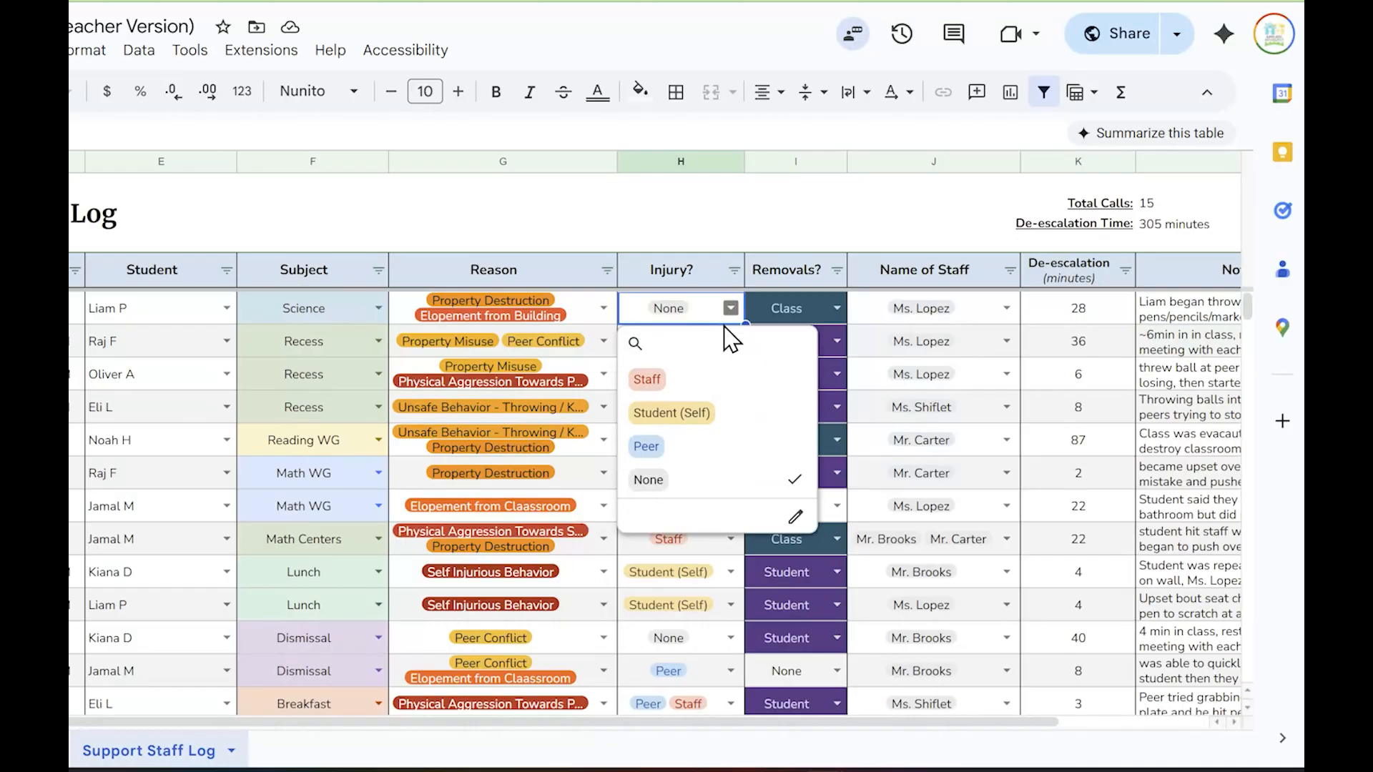
pyautogui.click(795, 520)
pyautogui.doubleClick(1064, 336)
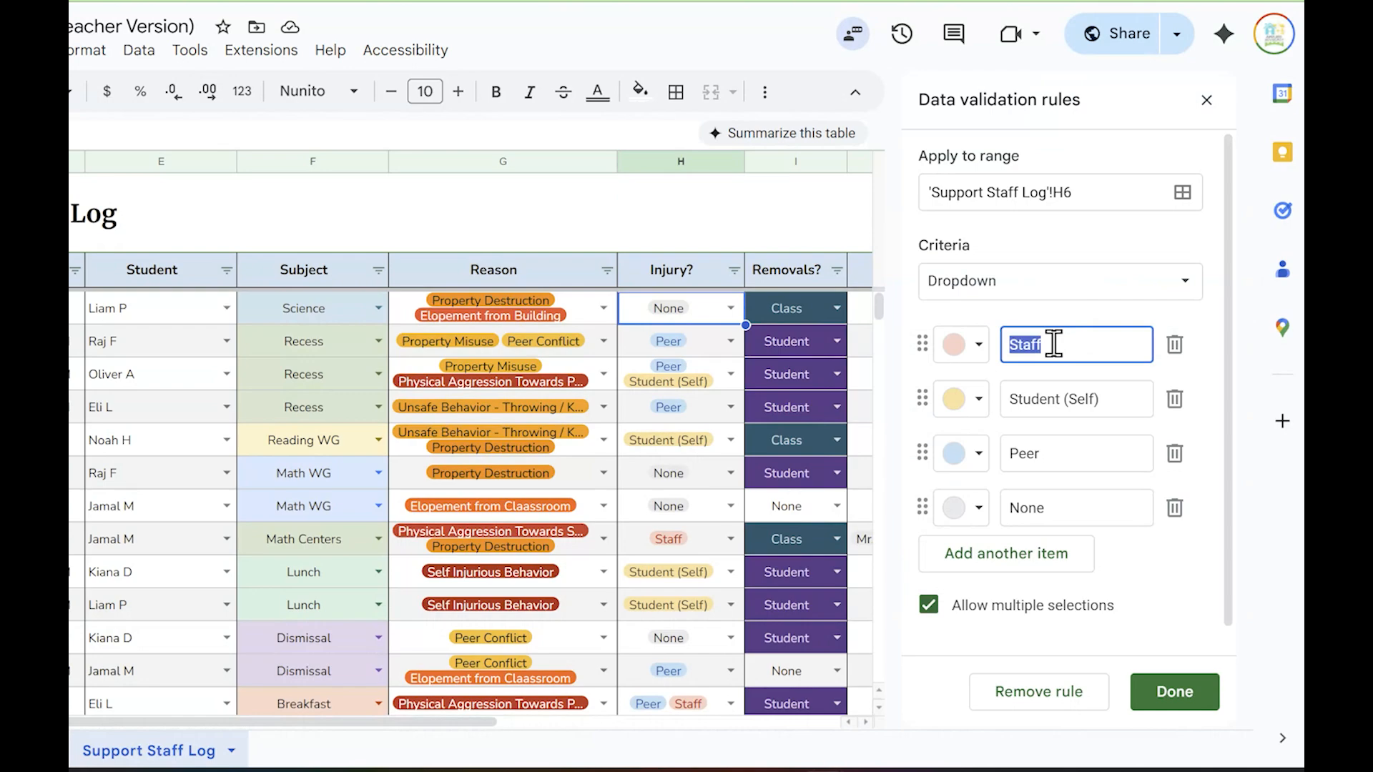
pyautogui.write('T')
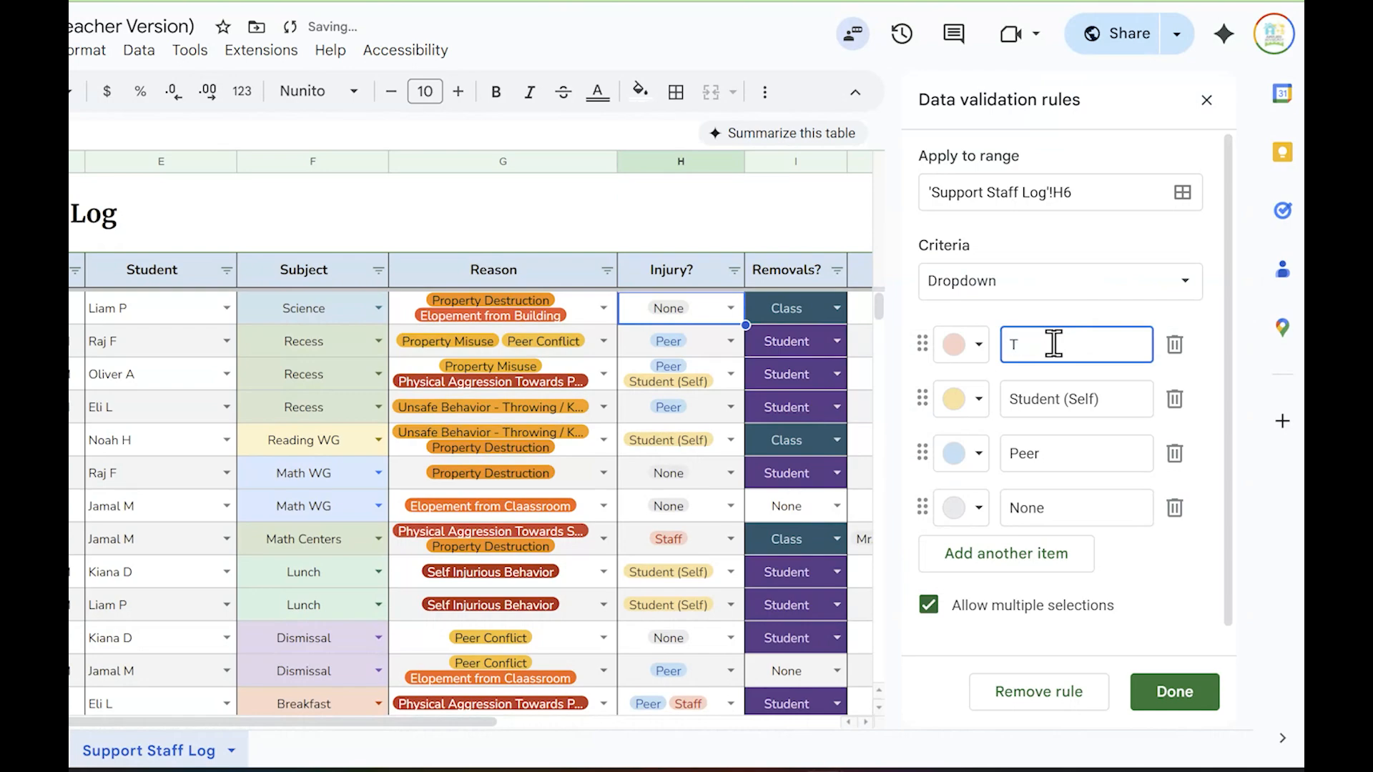
pyautogui.write('eacher')
pyautogui.click(1176, 693)
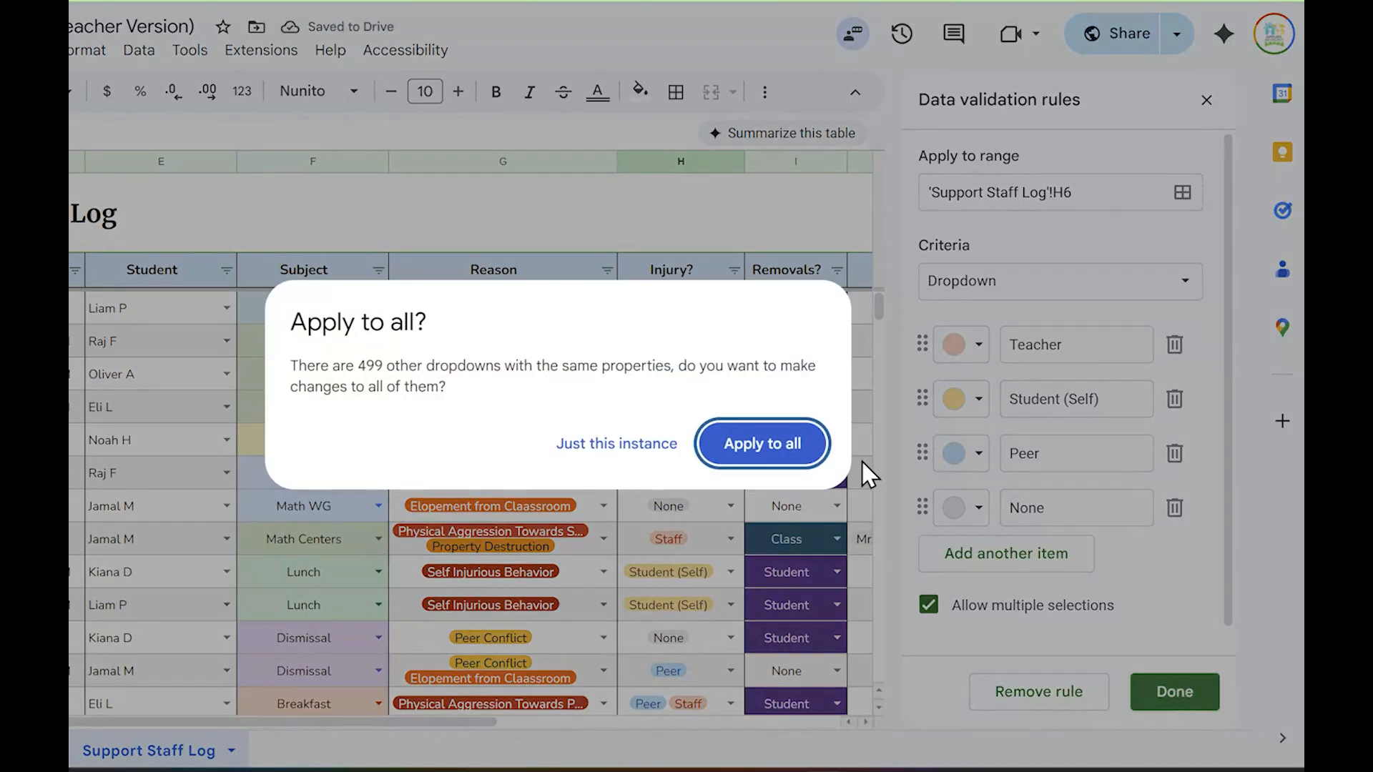
pyautogui.click(776, 450)
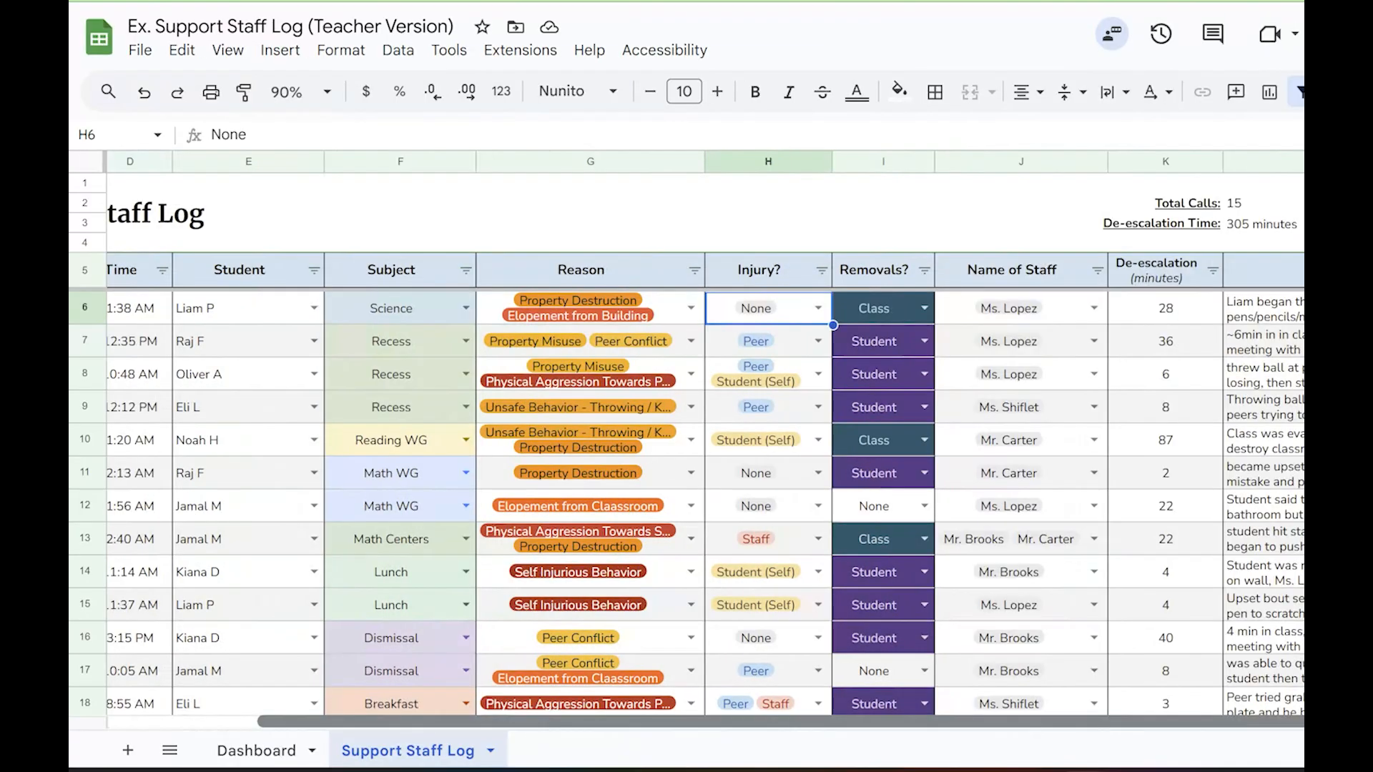
pyautogui.hscroll(-3, 1154, 661)
pyautogui.hscroll(3, 1030, 683)
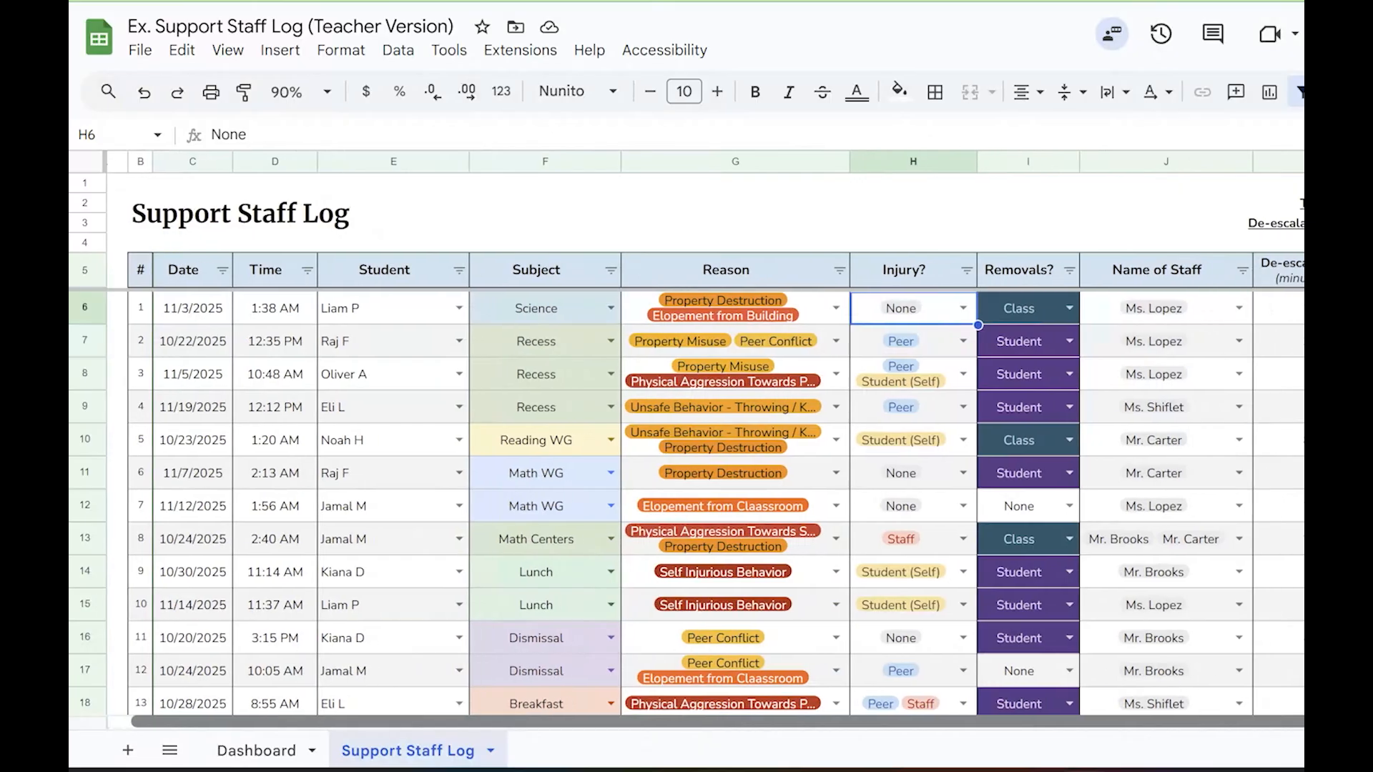
pyautogui.hscroll(-3, 1149, 676)
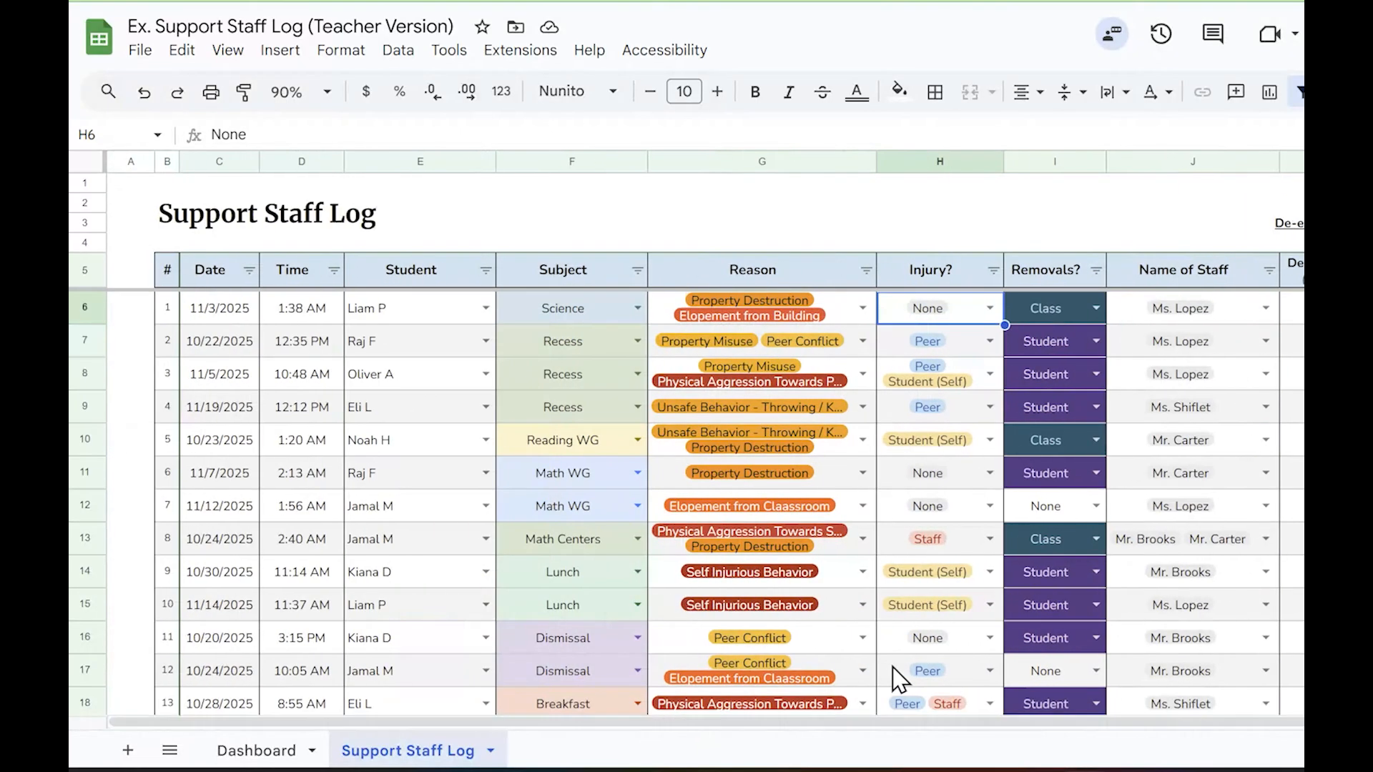